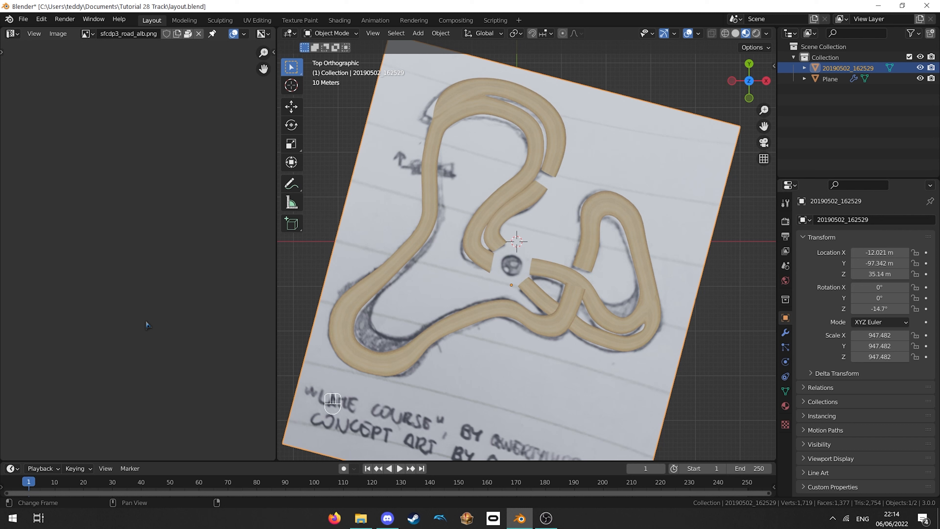
- Move the end edge of the upper road strip so it extends into the gap above the central roundabout sketch
middle_click_drag(419, 272, 463, 194)
scroll(463, 234, "up", 2)
middle_click_drag(502, 234, 560, 262)
scroll(533, 252, "up", 5)
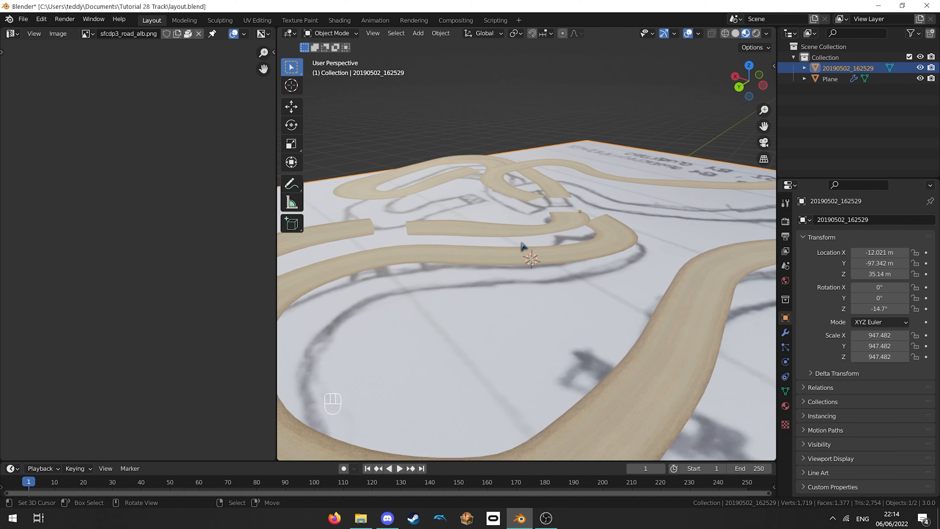
middle_click_drag(508, 241, 501, 275)
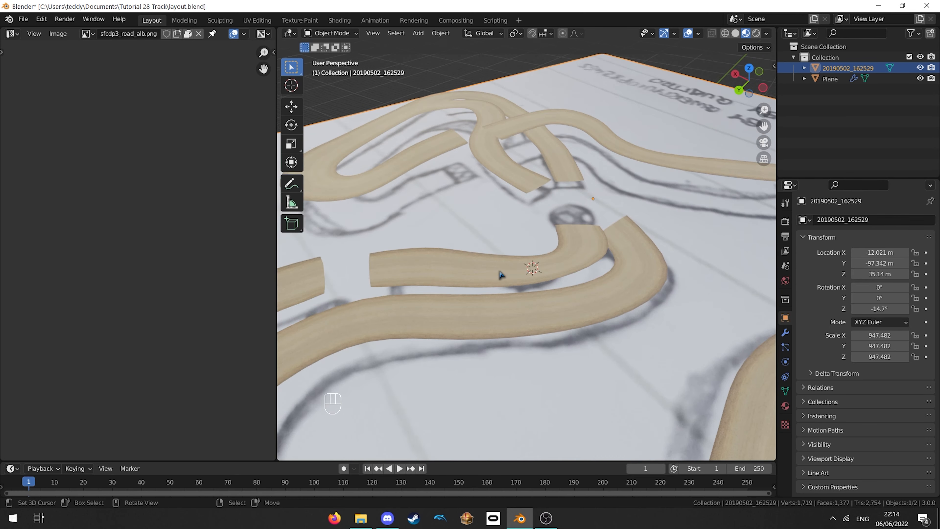
key("KP_7")
scroll(503, 227, "up", 10)
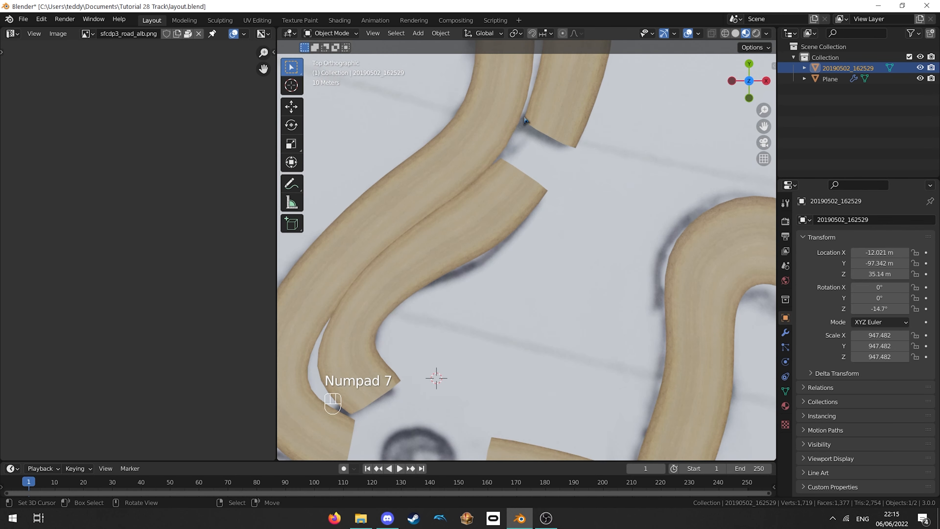
left_click(520, 241)
key("Tab")
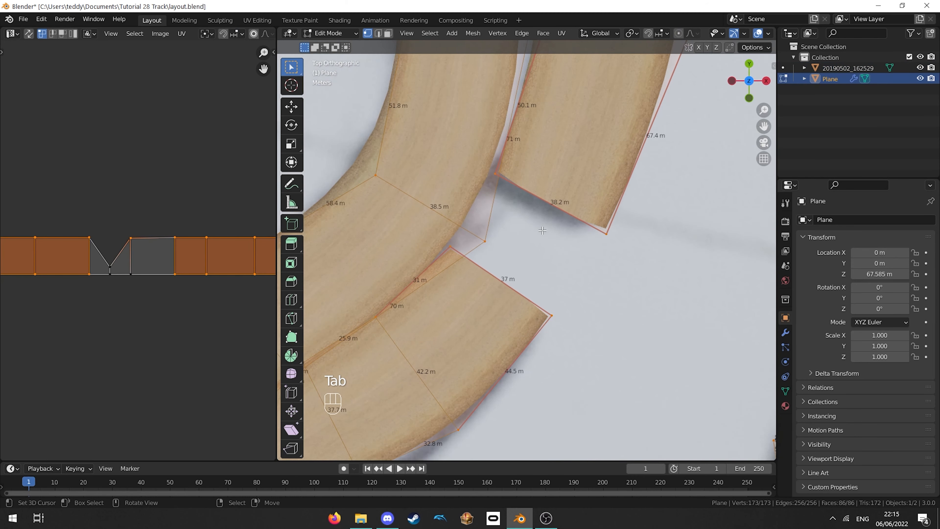
left_click(568, 211)
key("g")
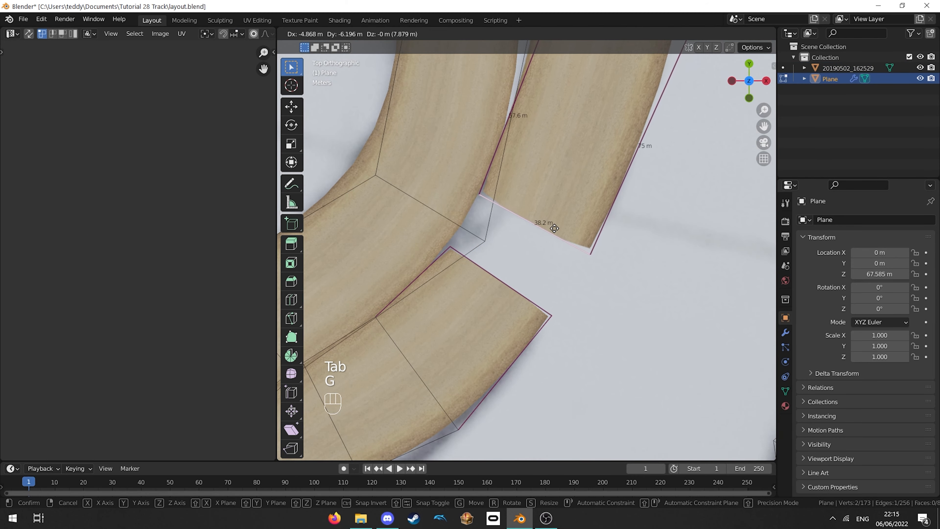
left_click(542, 250)
- Move the facing end edge of the lower road strip toward the gap and finish editing the road mesh
left_click(517, 292)
key("g")
left_click(527, 281)
middle_click_drag(531, 286, 481, 223)
key("Tab")
- Examine the road ends around the sketched roundabout from several angles
scroll(673, 213, "down", 4)
scroll(518, 193, "up", 4)
scroll(535, 201, "down", 3)
middle_click_drag(481, 222, 514, 216)
scroll(511, 217, "down", 3)
scroll(537, 230, "up", 4)
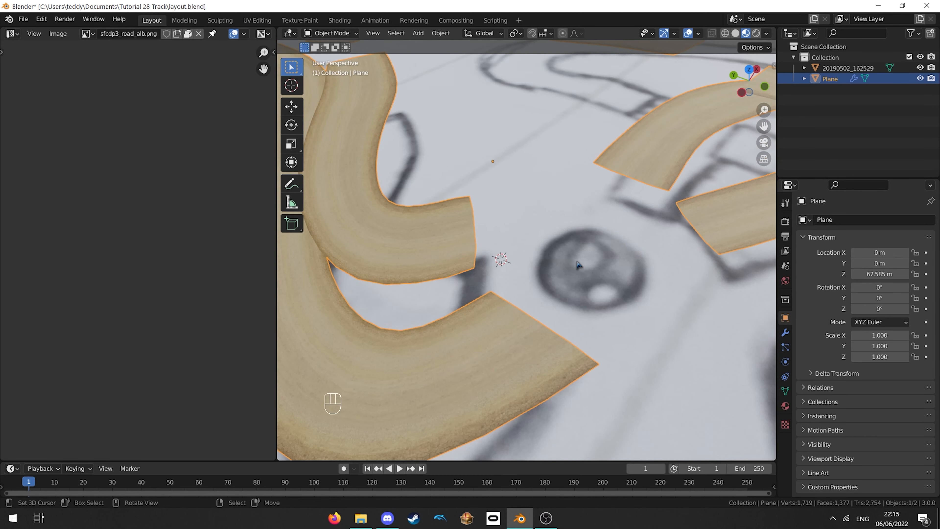
middle_click_drag(577, 263, 544, 248, "shift")
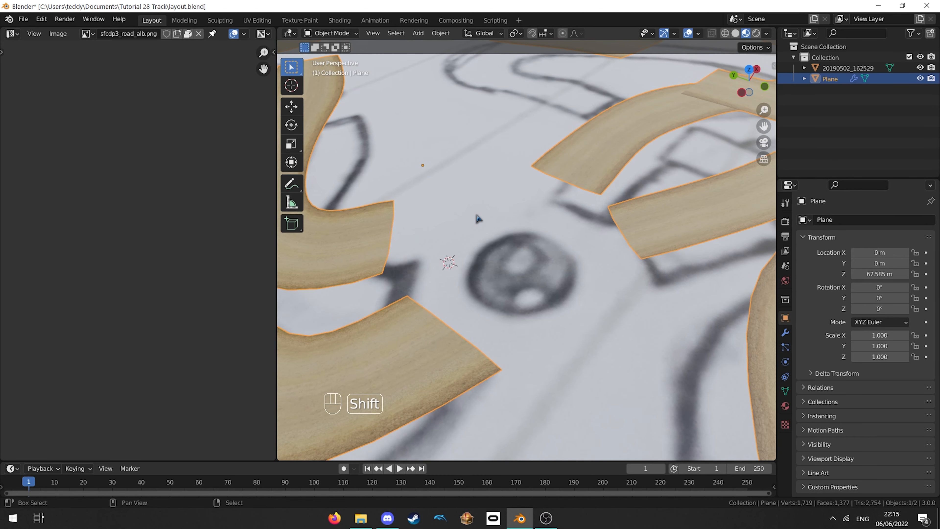
scroll(476, 216, "down", 2)
middle_click_drag(478, 214, 485, 232)
scroll(484, 233, "up", 2)
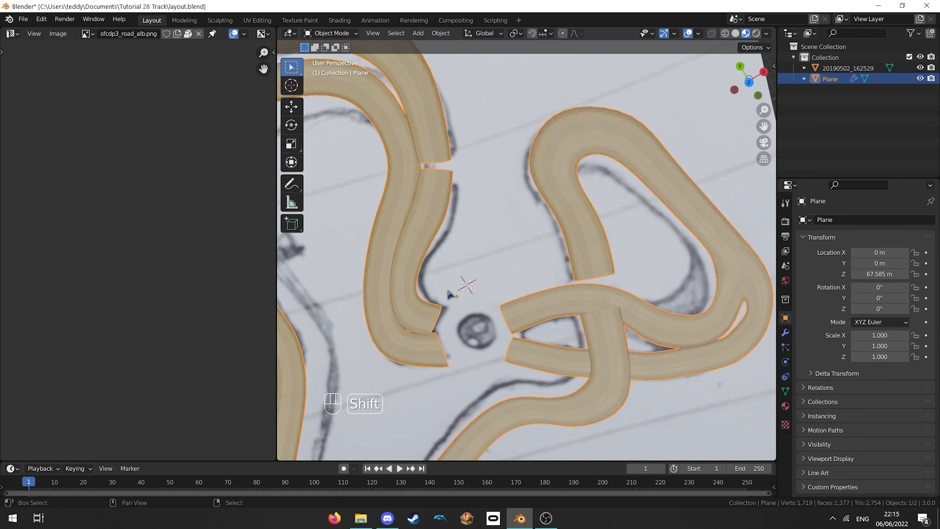
middle_click_drag(463, 289, 546, 134, "shift")
scroll(542, 151, "up", 2)
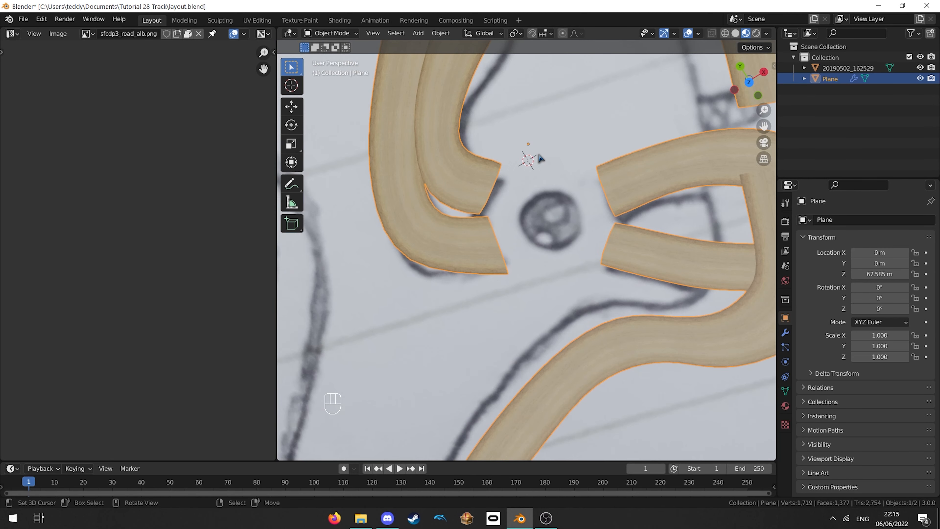
- Add a mesh circle at the 3D cursor near the sketched roundabout, working in top view
key("KP_7")
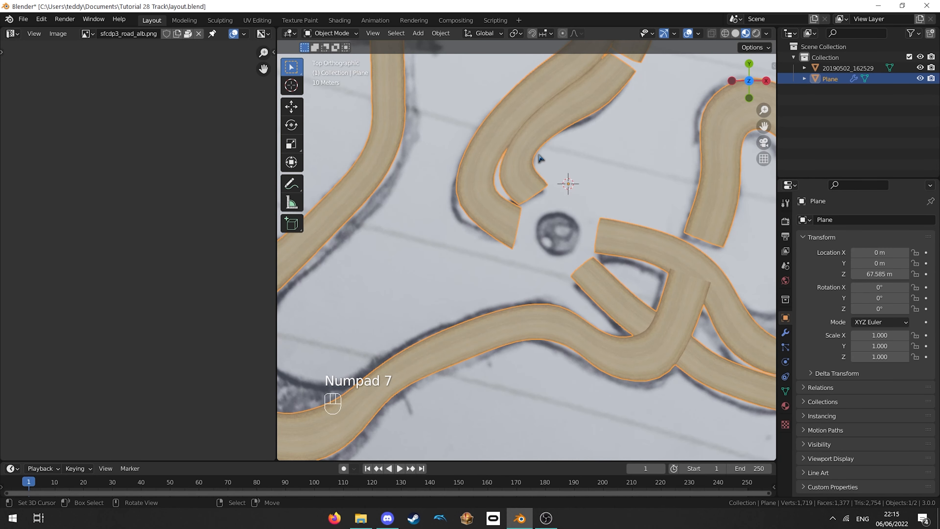
scroll(570, 143, "down", 1)
middle_click_drag(508, 196, 493, 206, "shift")
scroll(481, 198, "up", 1)
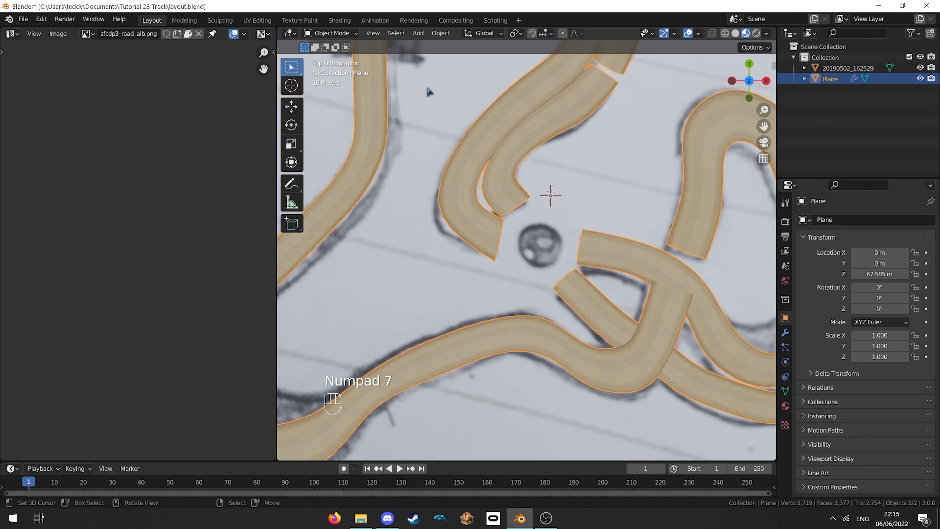
left_click(420, 35)
mouse_move(460, 48)
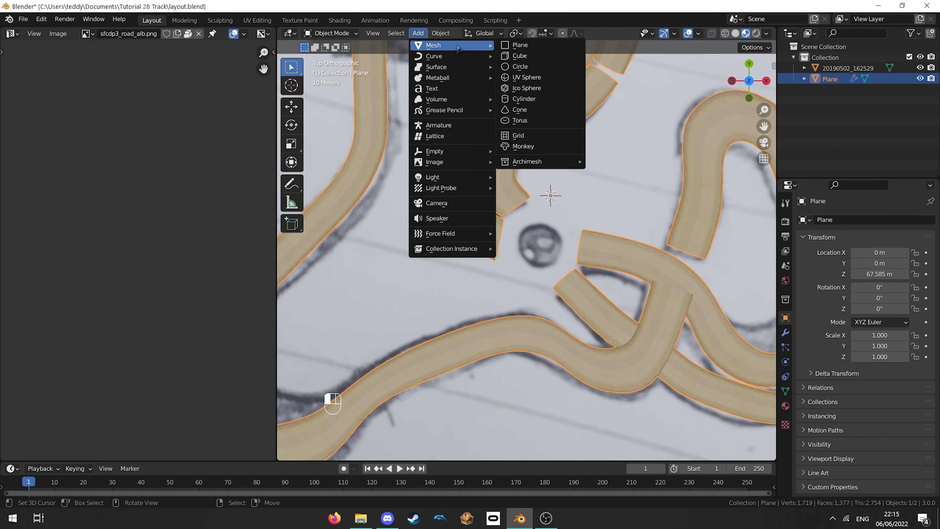
left_click(520, 66)
scroll(563, 229, "down", 4)
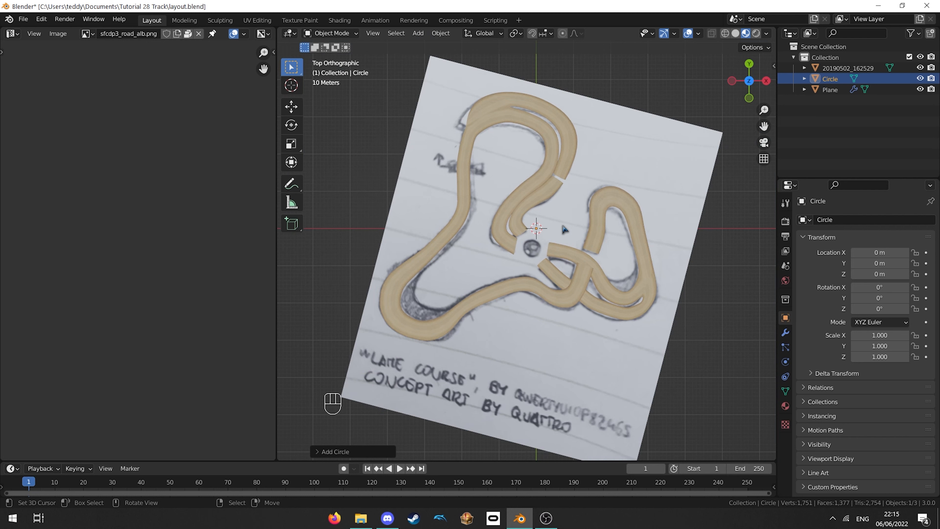
scroll(584, 195, "up", 3)
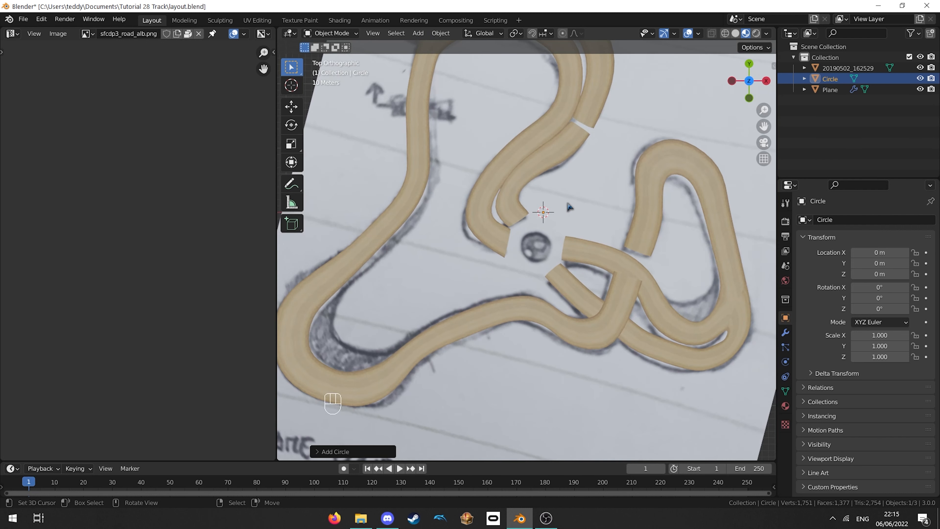
- Scale all of the circle's vertices up in Edit Mode until its edge segments measure about 11.6 m
key("Tab")
scroll(523, 297, "up", 4)
scroll(523, 296, "up", 10)
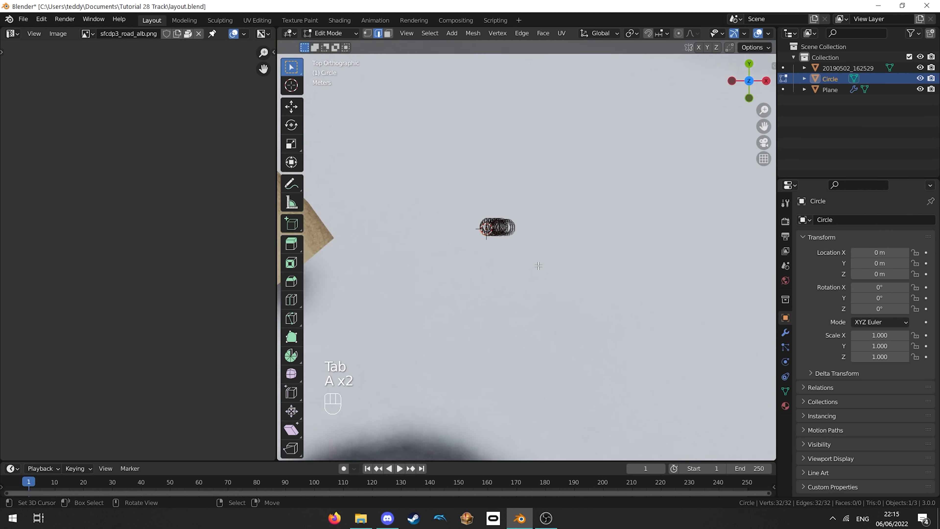
key("a")
key("a")
middle_click_drag(551, 262, 571, 239)
scroll(569, 228, "down", 6)
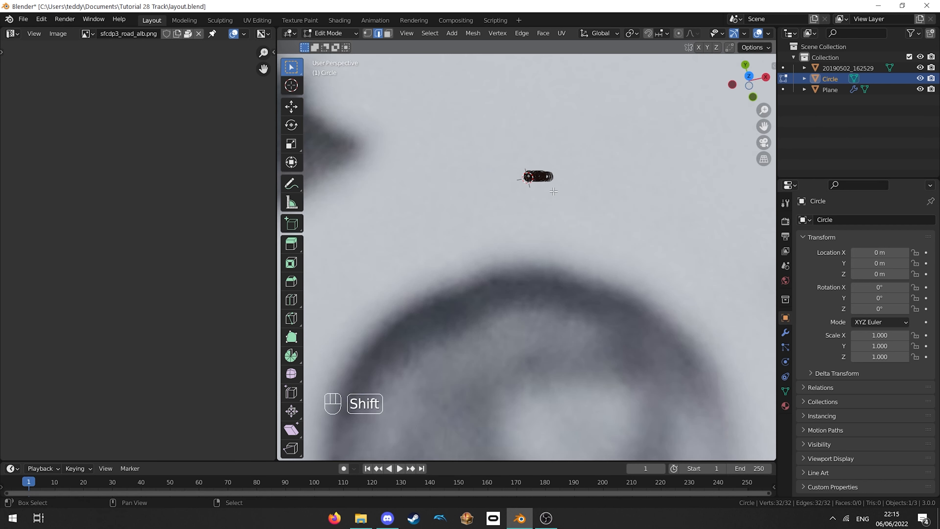
middle_click_drag(552, 163, 552, 237, "shift")
key("shift+f")
key("w")
key("s")
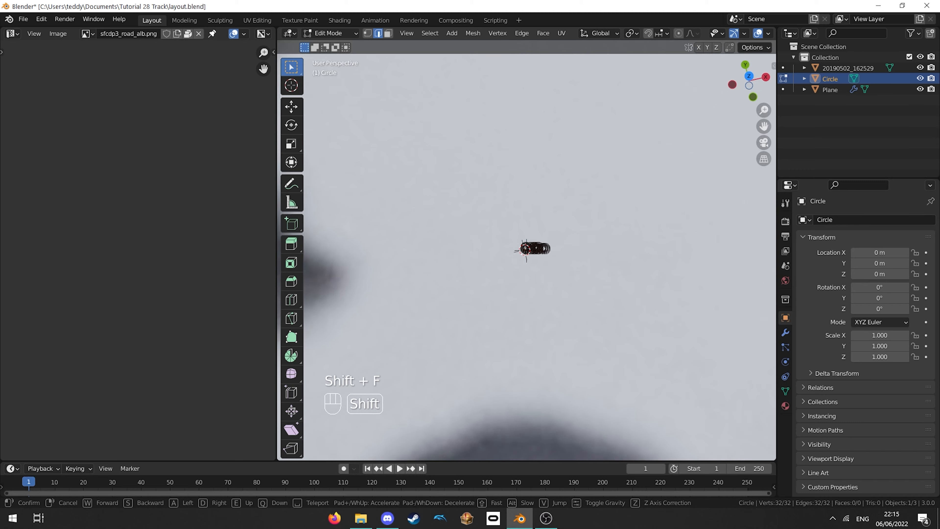
left_click(528, 251)
key("KP_7")
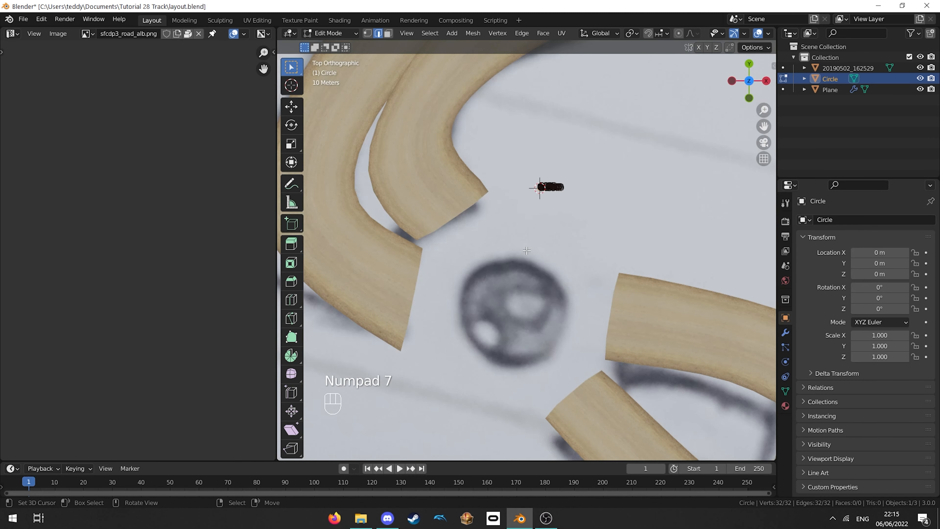
key("s")
left_click(628, 272)
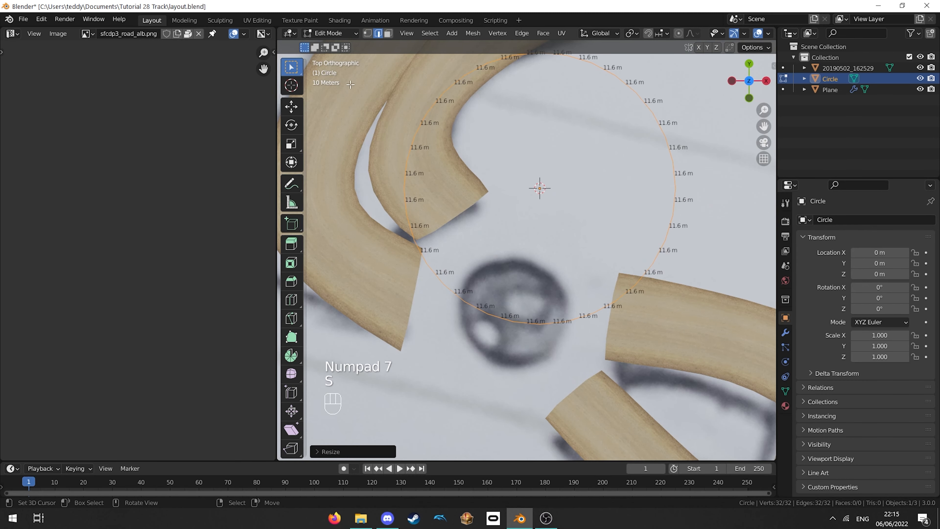
- Centre the circle on the sketched roundabout and shrink it to edge segments of about 7.23 m
scroll(455, 157, "down", 3)
key("g")
left_click(481, 217)
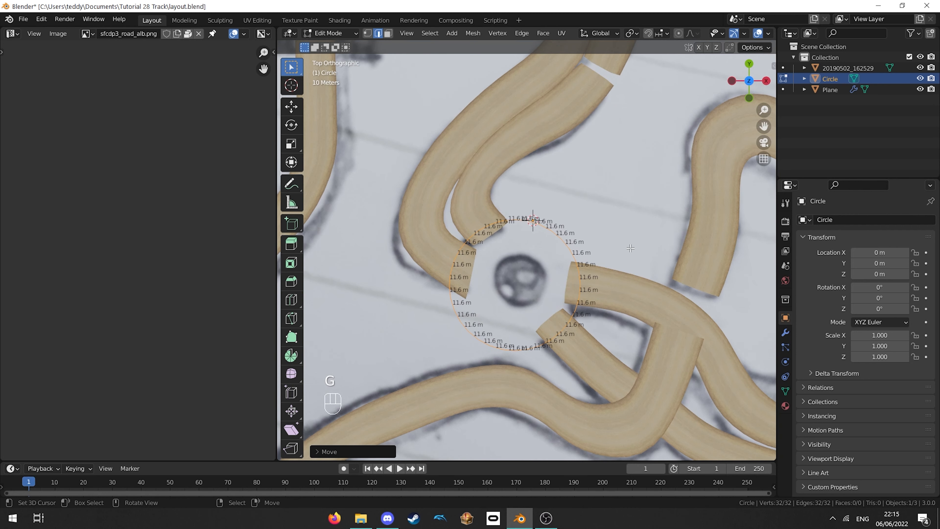
key("s")
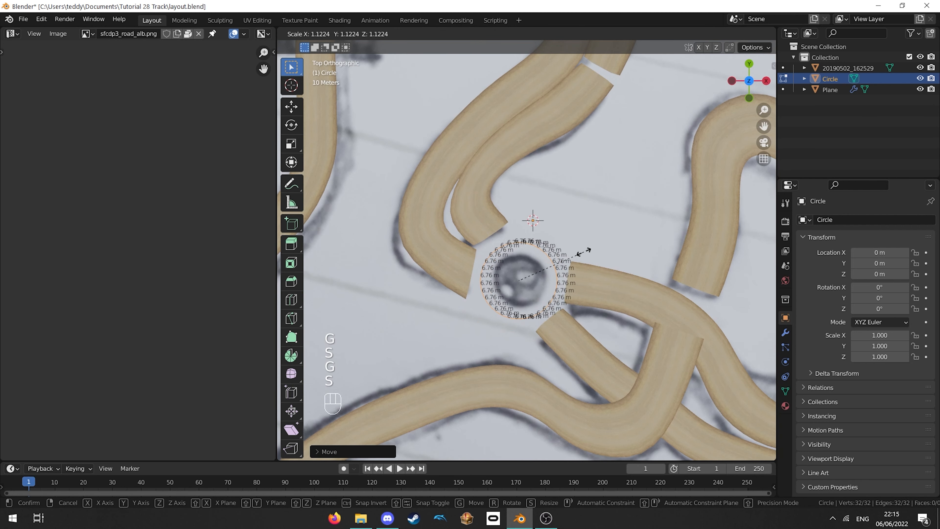
left_click(589, 251)
key("g")
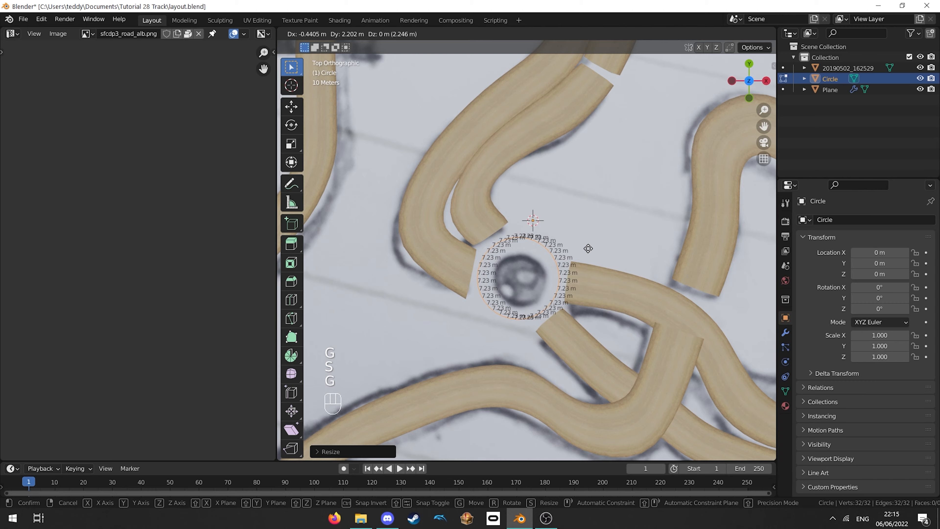
left_click(588, 249)
- Move the circle along the Z axis to bring it near the height of the surrounding road ends
middle_click_drag(588, 248, 584, 130)
key("g")
key("z")
left_click(634, 125)
key("g")
key("z")
left_click(567, 166)
middle_click_drag(567, 165, 504, 178)
key("g")
key("z")
left_click(553, 180)
- Tilt the circle slightly and fine-tune its height from a side view to follow the surrounding road ends
key("KP_7")
key("KP_2")
key("KP_2")
key("KP_2")
key("KP_2")
key("KP_2")
key("KP_2")
key("KP_2")
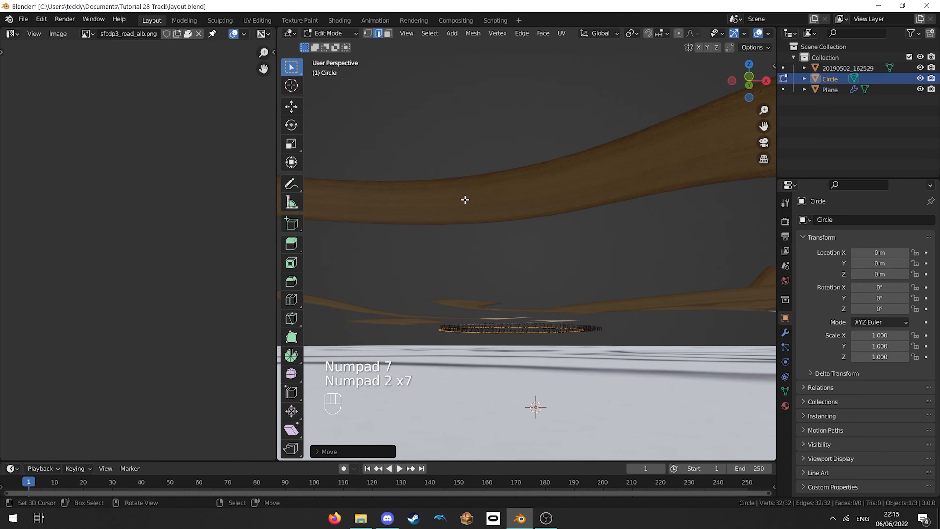
middle_click_drag(466, 200, 506, 206)
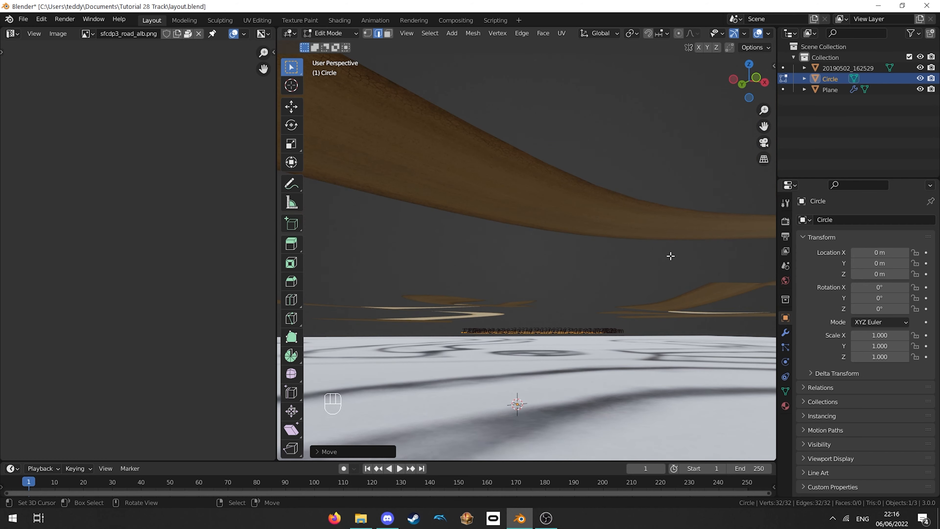
key("r")
left_click(676, 236)
key("g")
key("z")
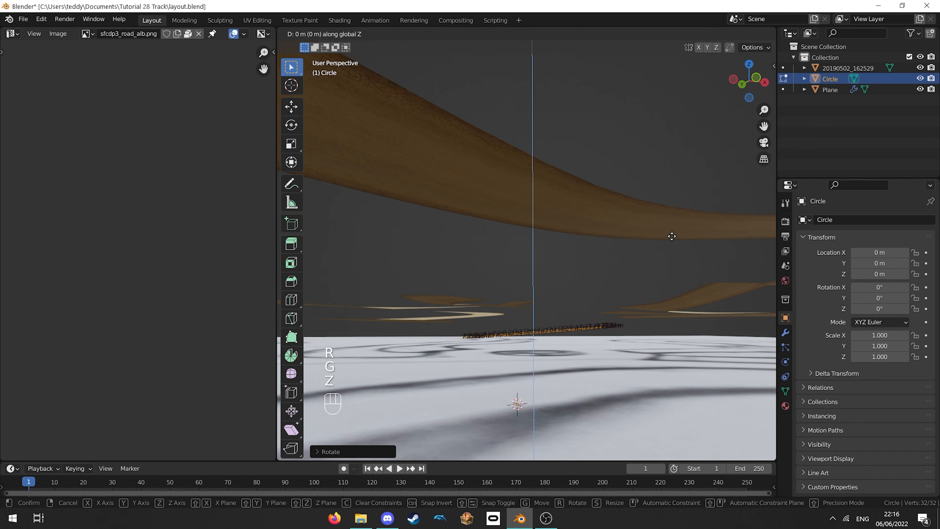
left_click(674, 233)
key("r")
left_click(678, 235)
- Offset the circle's edges inward to a ring with inner segments of about 2.91 m and fill the centre with a face
middle_click_drag(679, 235, 645, 302)
scroll(646, 302, "up", 5)
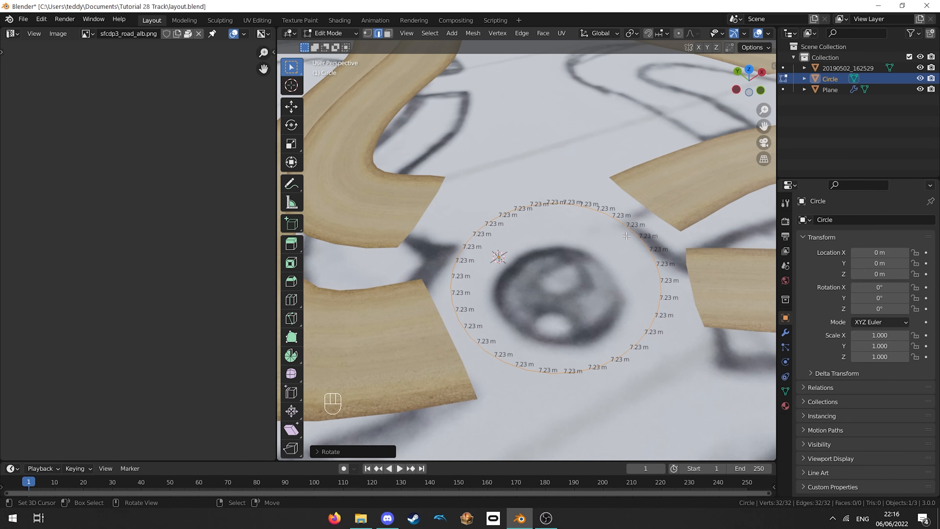
key("ctrl+e")
left_click(597, 474)
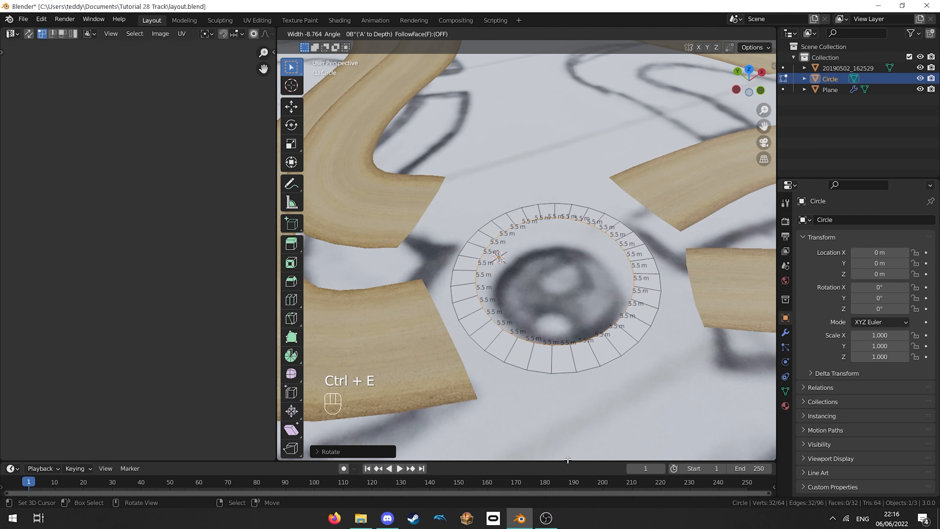
left_click(531, 374)
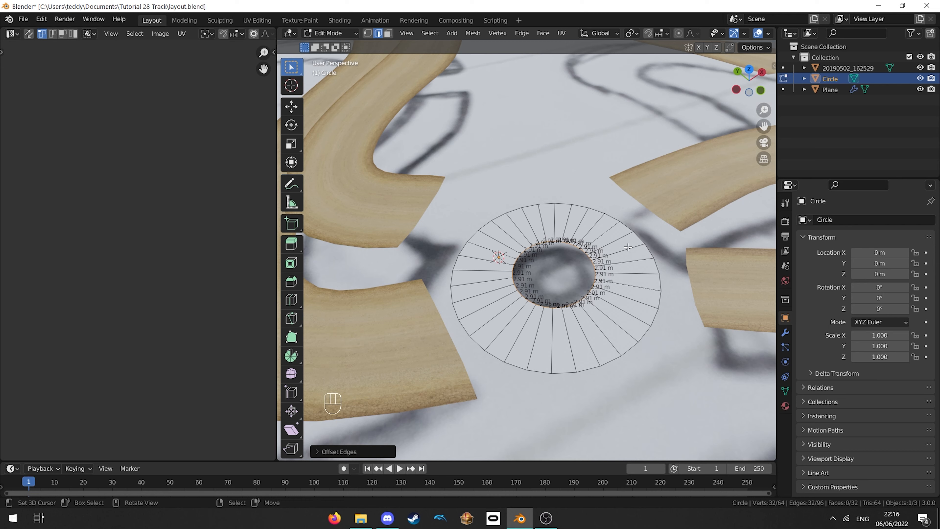
key("f")
- Offset the disc's outer edge loop outward to segments of about 7.46 m and shift the new rim along Z
middle_click_drag(628, 247, 638, 214)
right_click(652, 291, "alt")
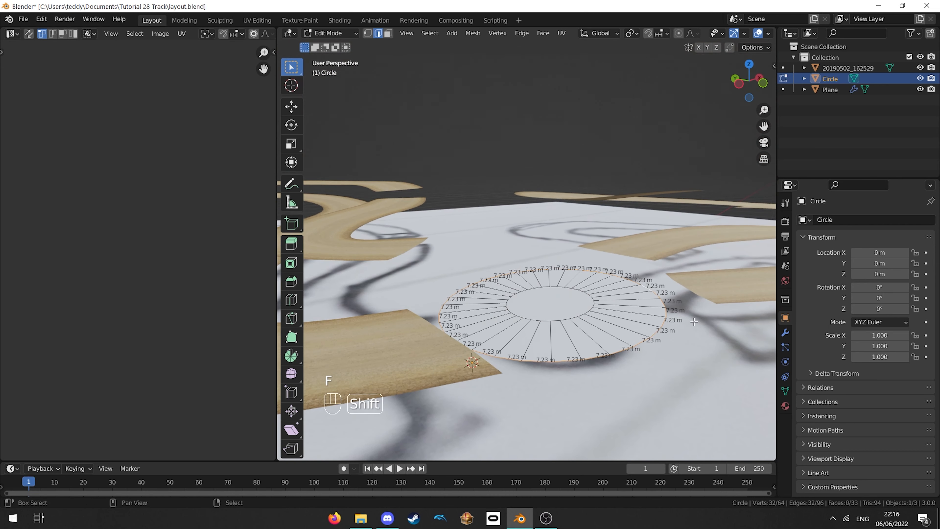
middle_click_drag(694, 321, 686, 279, "shift")
key("ctrl+e")
left_click(603, 347)
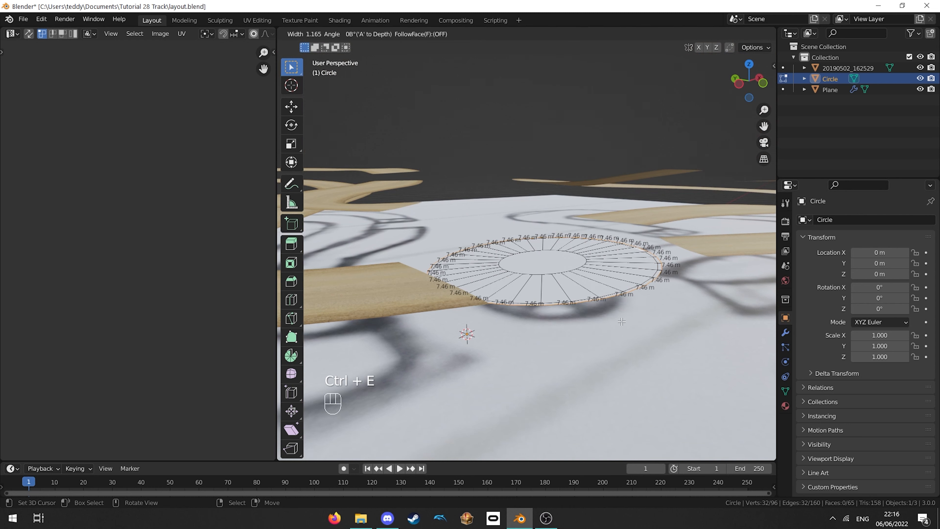
left_click(621, 322)
key("g")
key("z")
left_click(624, 318)
middle_click_drag(624, 317, 636, 278)
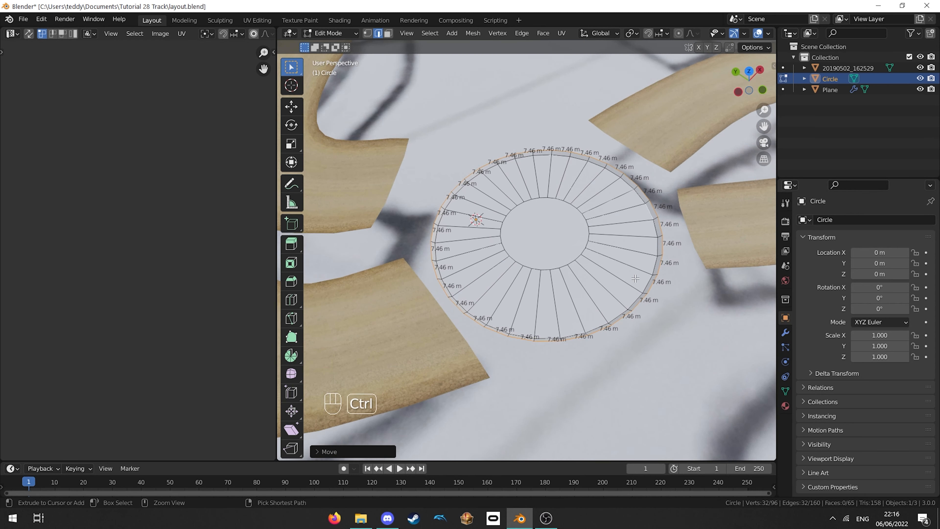
- Undo the outer rim, the centre fill and the inward offset on the circle
key("ctrl+z")
key("ctrl+z")
key("ctrl+z")
key("ctrl+z")
key("ctrl+z")
key("ctrl+z")
key("ctrl+z")
key("ctrl+z")
key("ctrl+z")
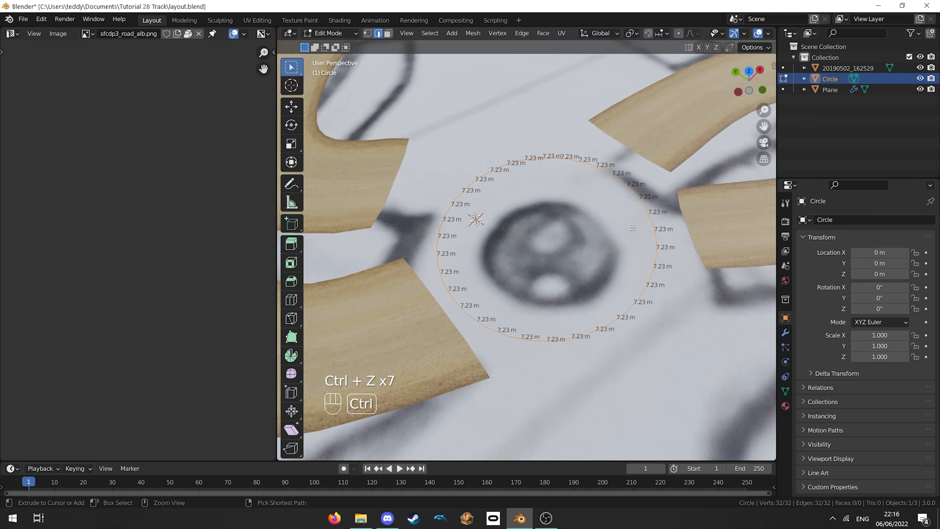
- Undo the circle's tilt, its height adjustments and its last resizing
scroll(591, 231, "down", 3)
middle_click_drag(591, 231, 577, 223)
key("ctrl+z")
key("ctrl+z")
key("ctrl+z")
key("ctrl+z")
key("ctrl+z")
key("ctrl+z")
key("ctrl+z")
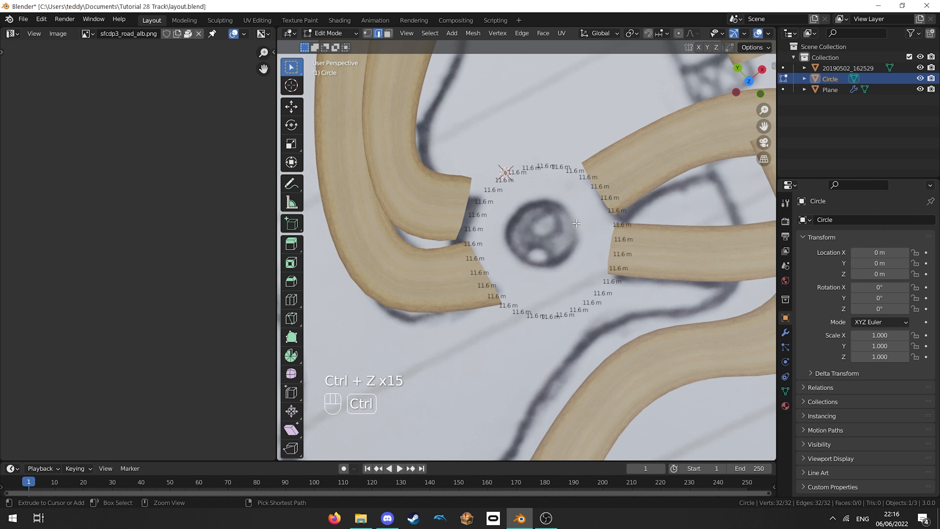
- Leave Edit Mode and delete the circle object
key("x")
key("Tab")
key("x")
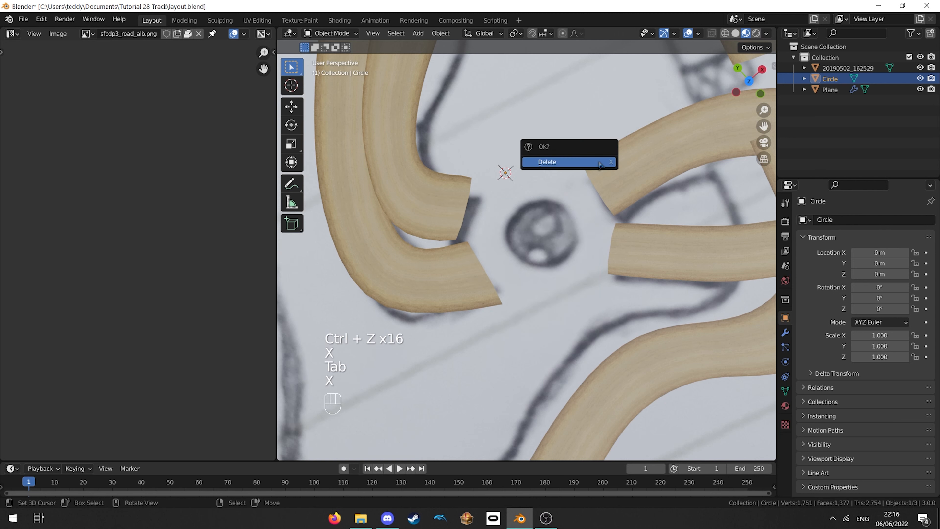
left_click(540, 161)
- Add a fresh mesh circle at the 3D cursor beside the sketched roundabout
scroll(518, 159, "down", 3)
key("shift+a")
left_click(557, 174)
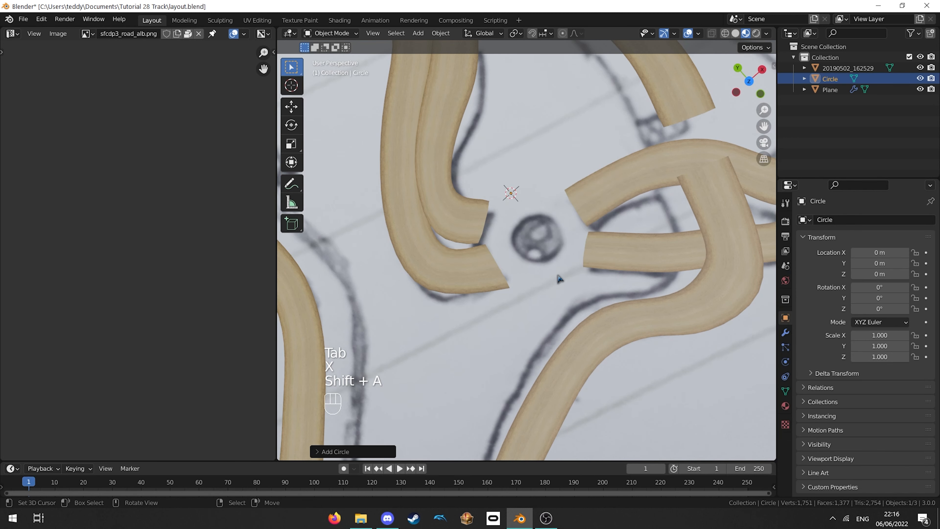
- Set the circle to 8 vertices and enlarge its mesh around the 3D cursor
left_click(336, 453)
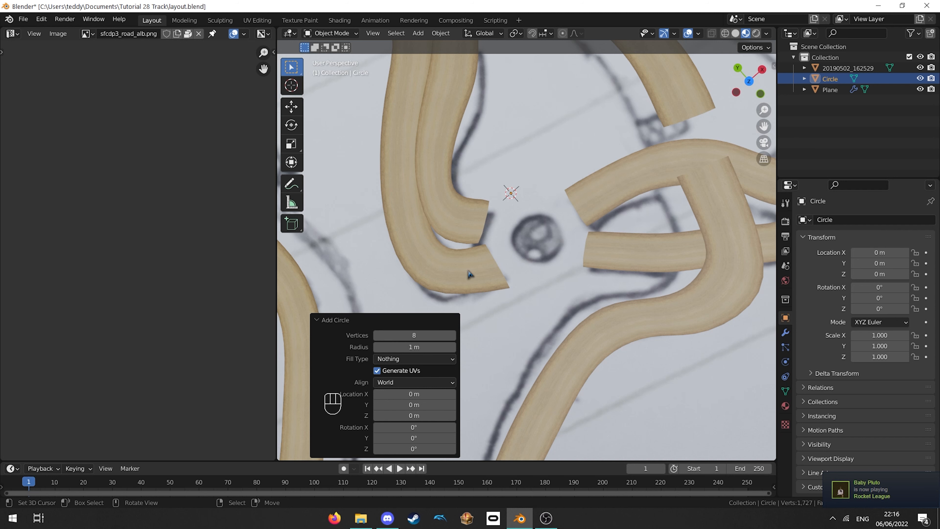
scroll(538, 222, "up", 4)
key("Tab")
scroll(541, 244, "up", 5)
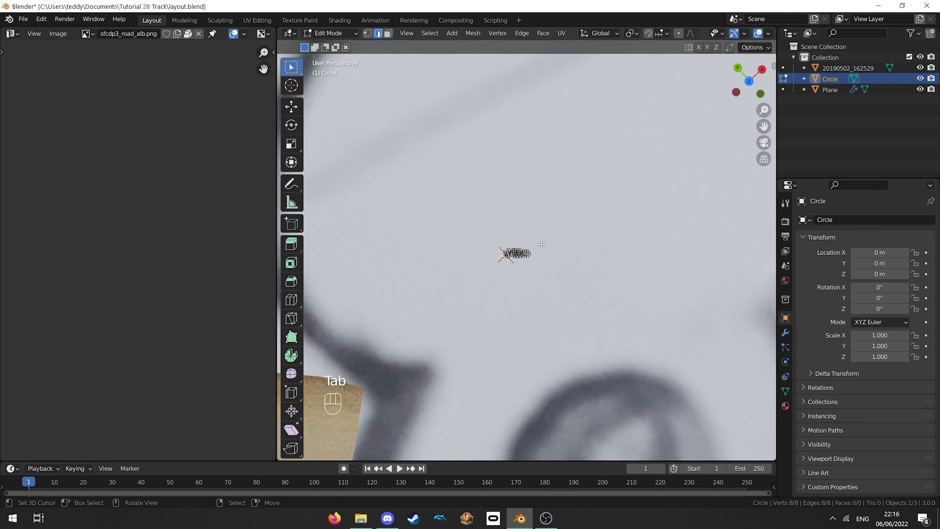
key("s")
left_click(592, 241)
scroll(539, 292, "down", 4)
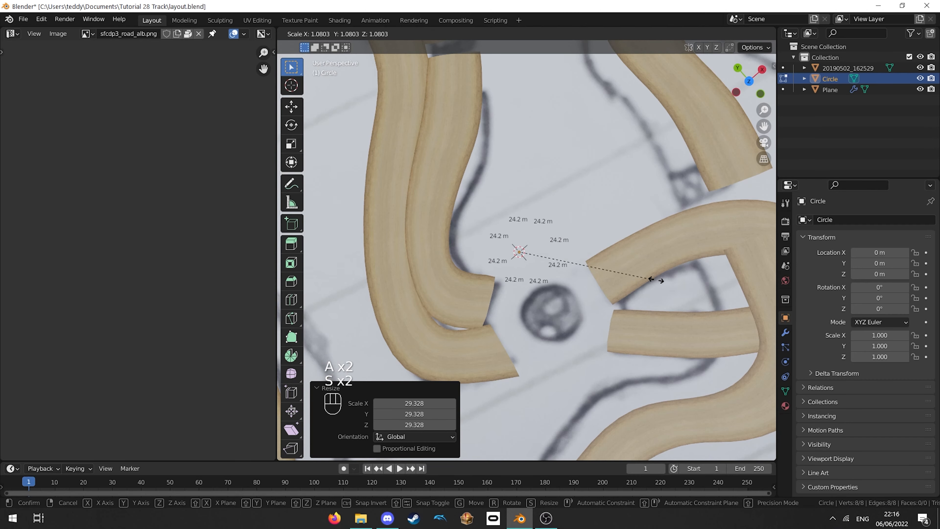
- Raise the enlarged circle about 73.6 m along Z
middle_click_drag(540, 291, 563, 237)
key("g")
key("z")
left_click(571, 175)
middle_click_drag(572, 180, 498, 273)
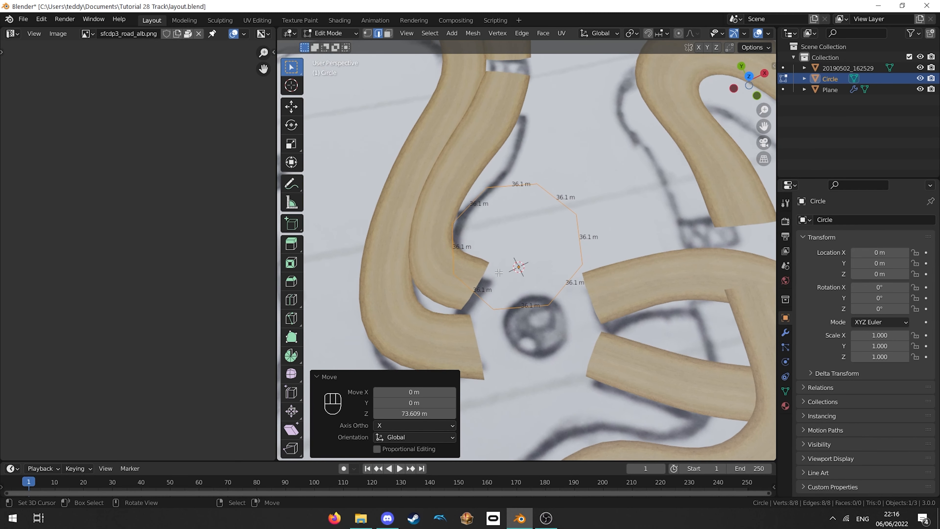
- Leave Edit Mode and delete the eight-sided circle object
key("Tab")
key("x")
left_click(518, 259)
- Add a new mesh circle with 16 vertices and the Triangle Fan fill type at the 3D cursor
key("shift+a")
mouse_move(542, 244)
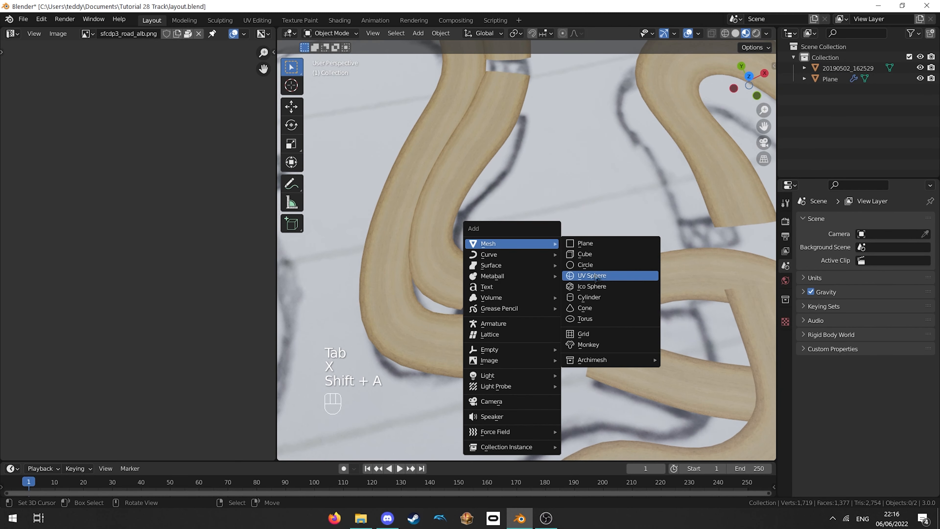
left_click(588, 264)
key("Return")
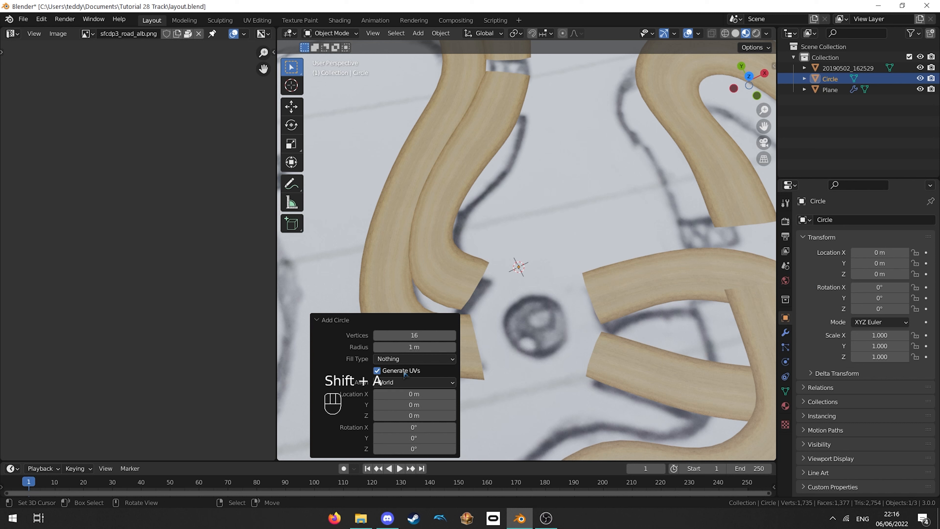
left_click(413, 359)
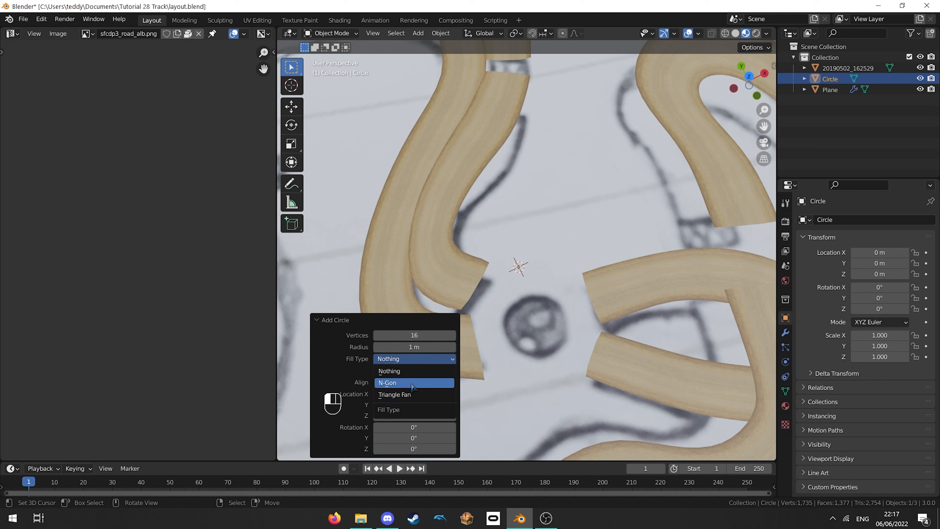
left_click(411, 394)
- In top view, scale the whole circle mesh to a radius of about 49 m and move it over the sketched roundabout
middle_click_drag(616, 319, 606, 289, "shift")
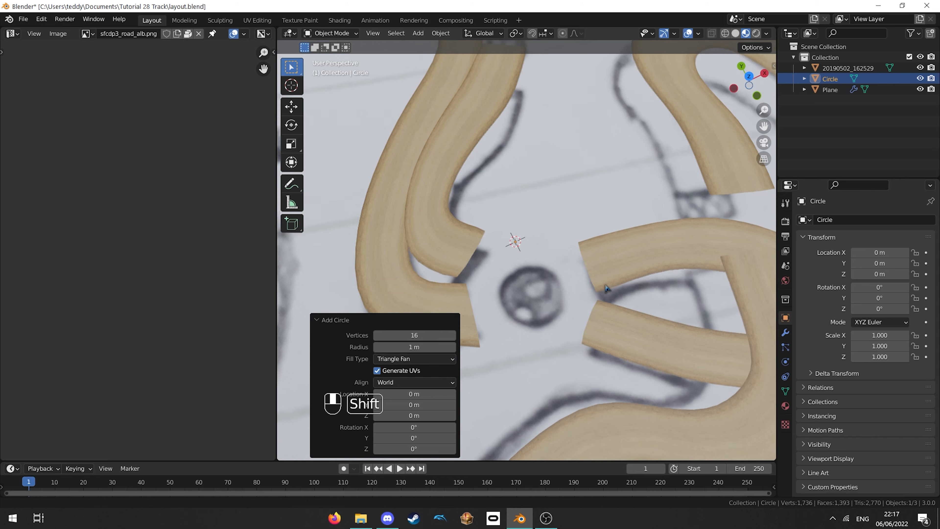
scroll(601, 276, "down", 2)
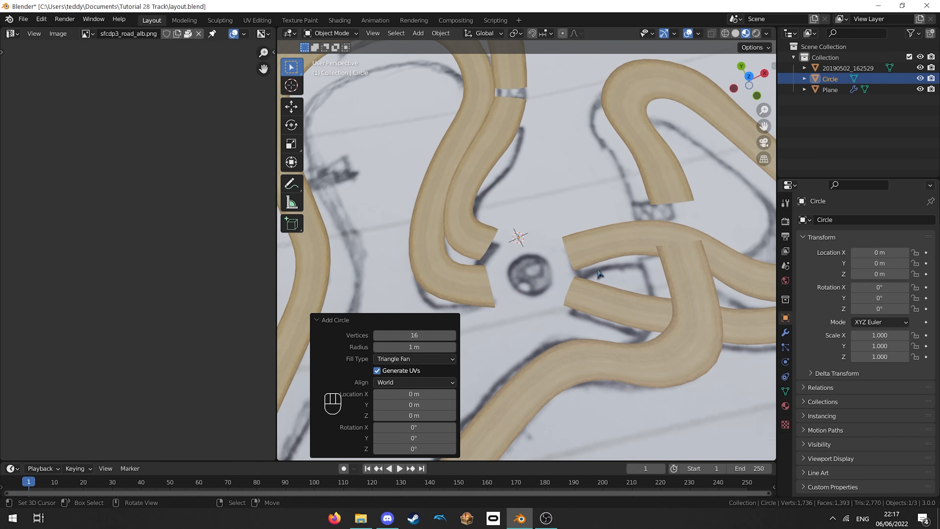
key("KP_7")
key("Tab")
key("a")
key("a")
key("s")
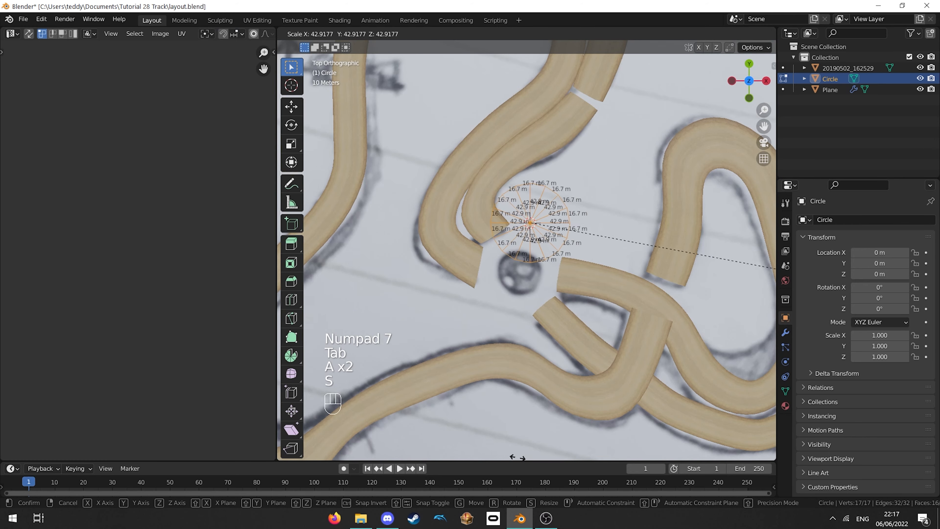
left_click(517, 458)
key("g")
left_click(546, 183)
- Move the circle along Z towards road height, bringing it down about 14.75 m in the second move
mouse_move(546, 183)
middle_mouse_down()
mouse_move(537, 211)
mouse_move(518, 155)
mouse_move(535, 180)
middle_mouse_up()
key("g")
key("z")
left_click(535, 200)
key("g")
key("z")
left_click(534, 190)
key("r")
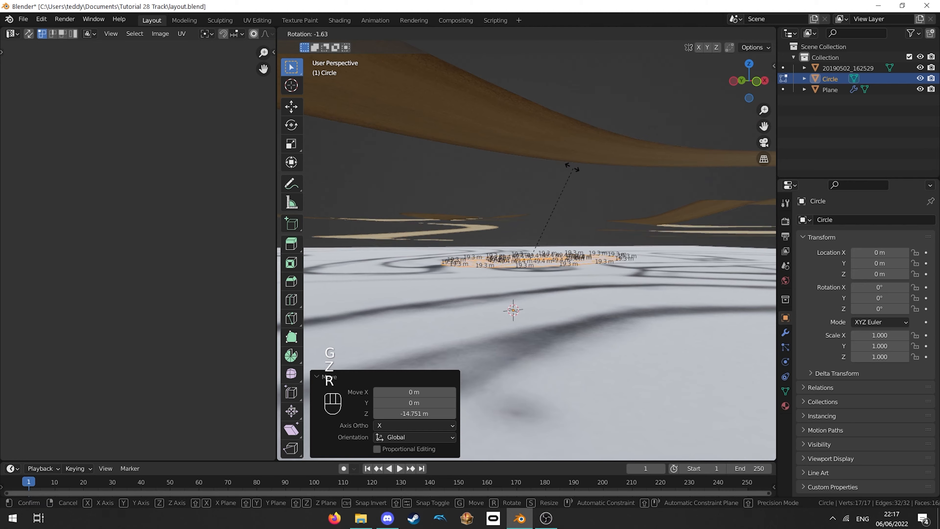
right_click(567, 161)
- Fine-tune the circle's height along Z to the level of the surrounding road ends
key("g")
key("z")
left_click(562, 148)
middle_click_drag(562, 147, 603, 182)
key("g")
key("z")
left_click(571, 165)
- Resize the circle to fit between the road ends, with rim edges about 15.8 m long
key("s")
left_click(607, 215)
middle_click_drag(607, 214, 492, 303)
key("s")
left_click(651, 224)
- Offset-extrude the circle's outer edge loop about 1.7 m outward and raise the new loop about 0.95 m
left_click(621, 302, "alt")
middle_click_drag(551, 258, 573, 253)
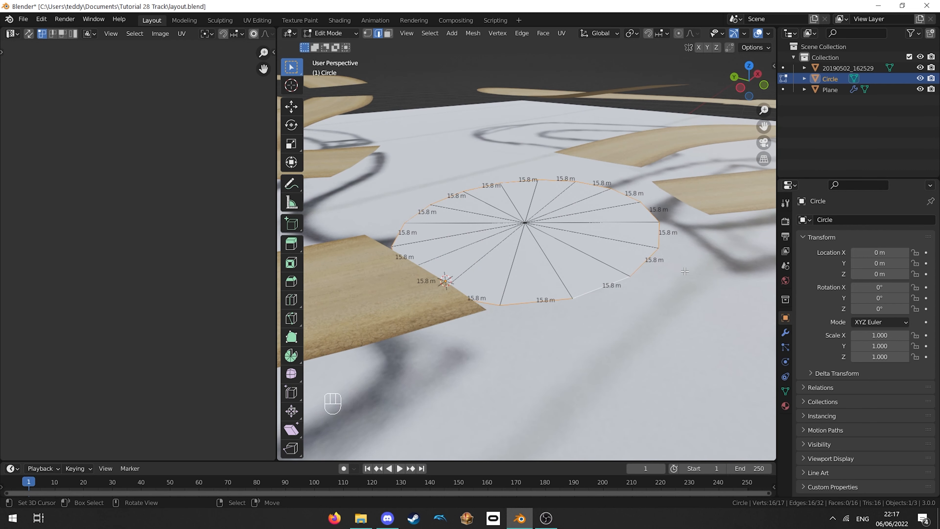
middle_click_drag(600, 292, 654, 262)
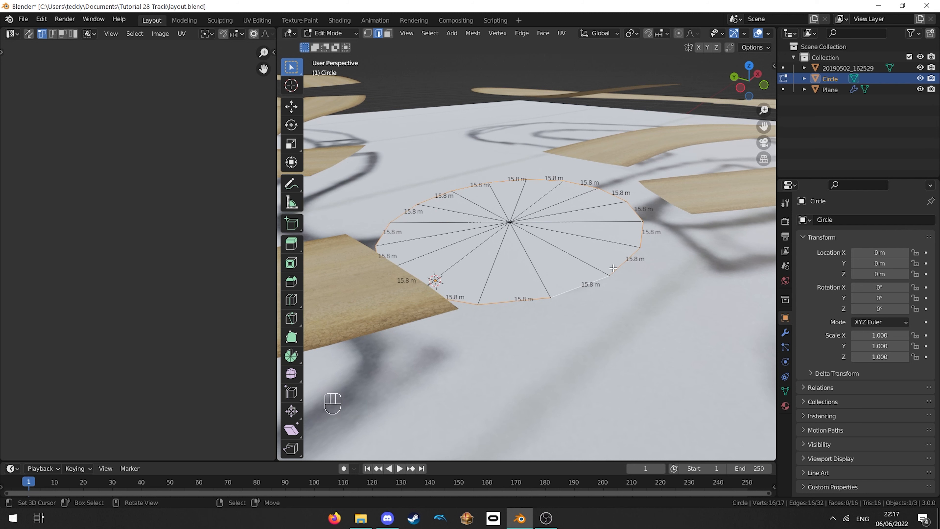
key("ctrl+e")
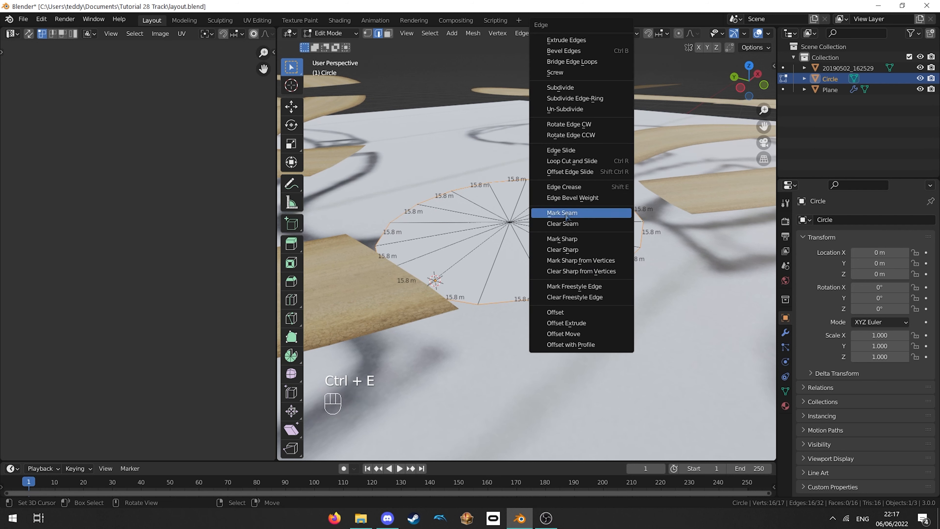
left_click(562, 328)
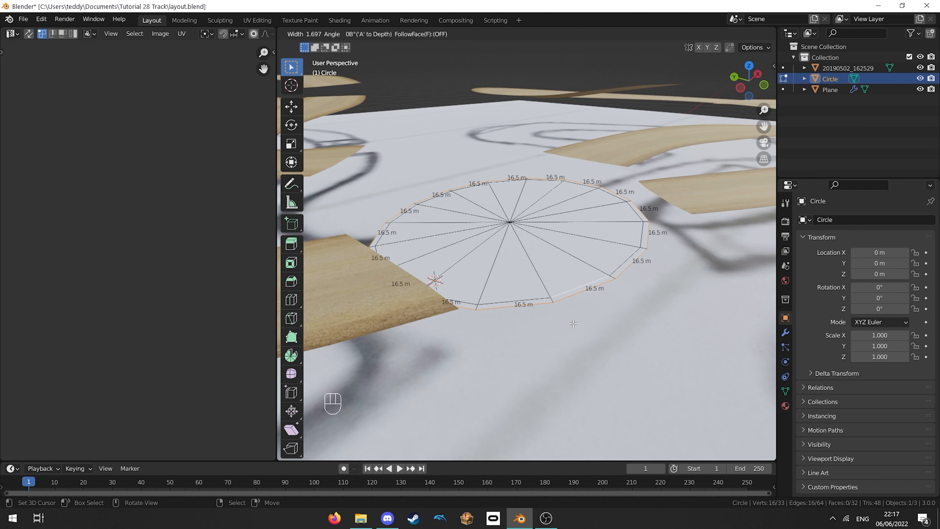
left_click(573, 323)
middle_click_drag(573, 324, 577, 301)
key("g")
key("z")
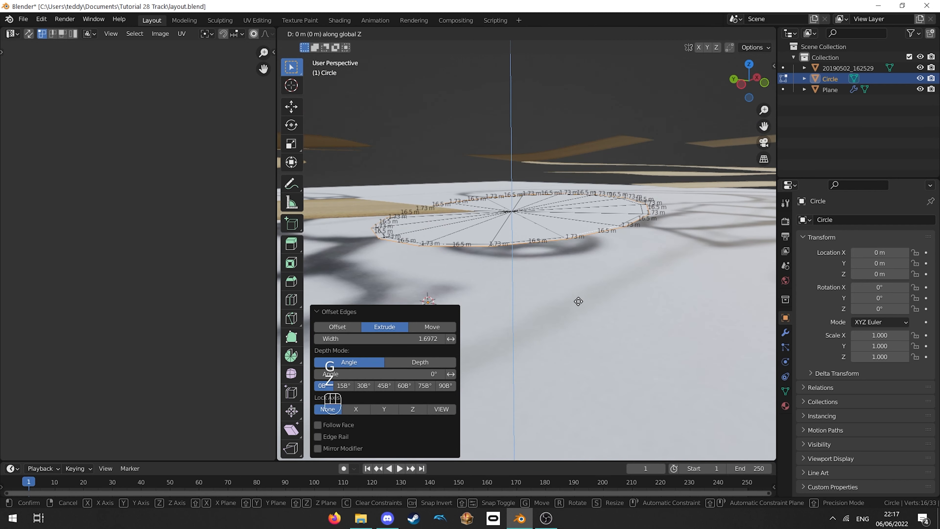
left_click(575, 298)
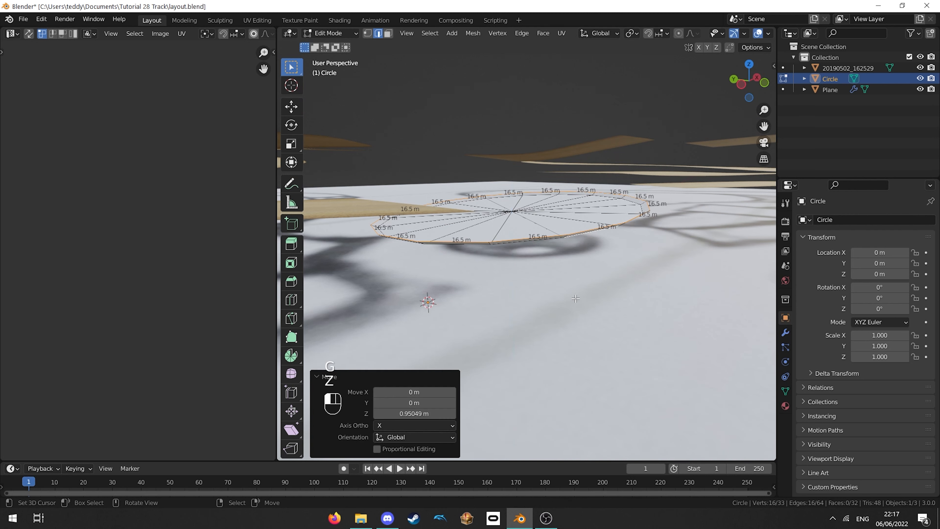
- Offset-extrude the rim outward twice more, the second time by about 3.6 m, and lower the outermost loop about 1.9 m
key("ctrl+e")
left_click(568, 316)
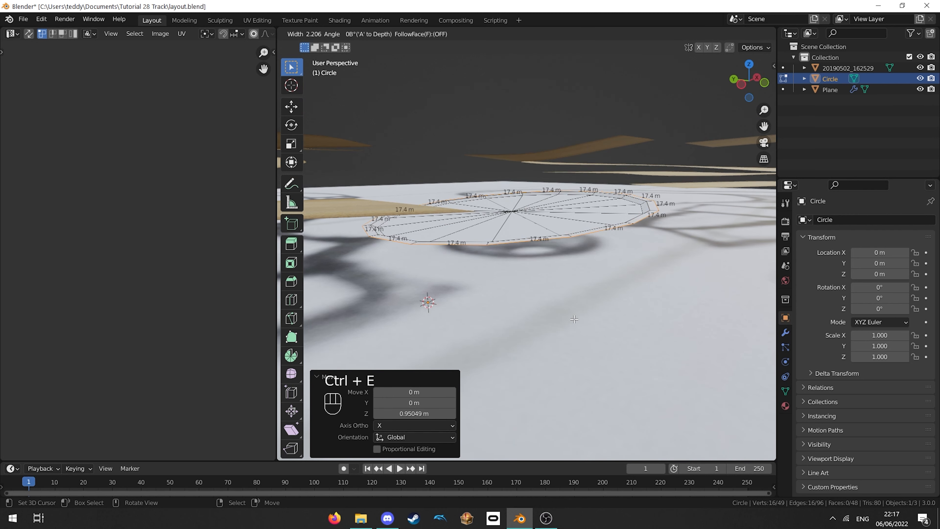
left_click(580, 319)
key("ctrl+e")
left_click(581, 320)
left_click(592, 321)
key("g")
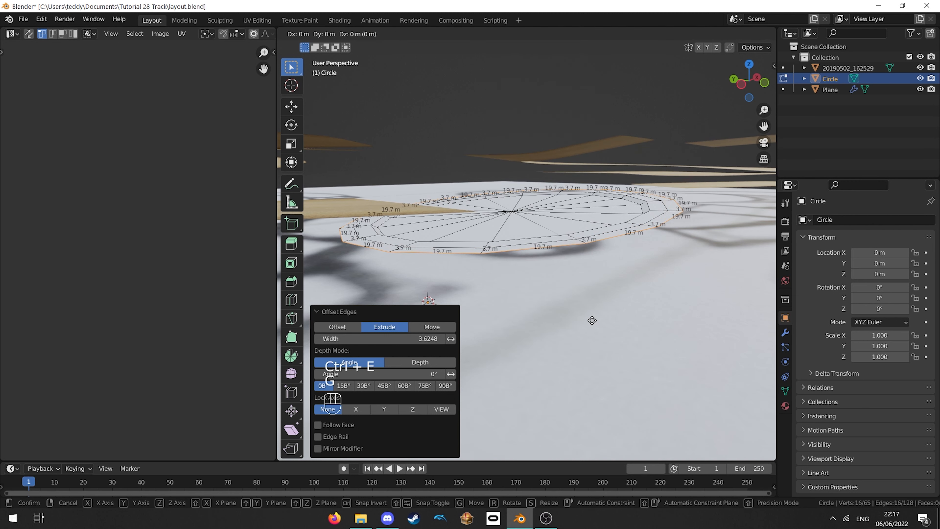
key("z")
left_click(591, 326)
- Extrude the outermost loop straight down along Z into a short side wall and leave Edit Mode
key("e")
key("z")
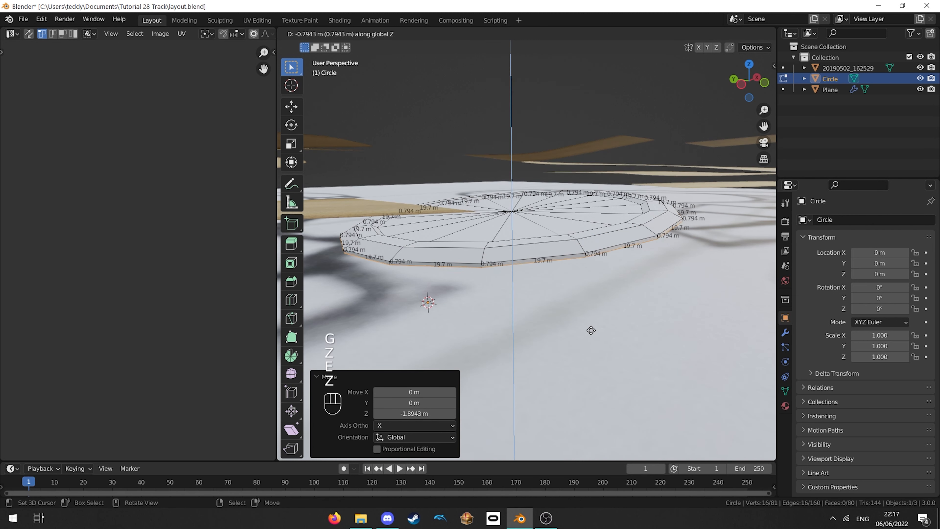
left_click(583, 331)
key("Tab")
mouse_move(576, 326)
middle_mouse_down()
mouse_move(558, 346)
mouse_move(600, 330)
mouse_move(626, 332)
mouse_move(566, 337)
middle_mouse_up()
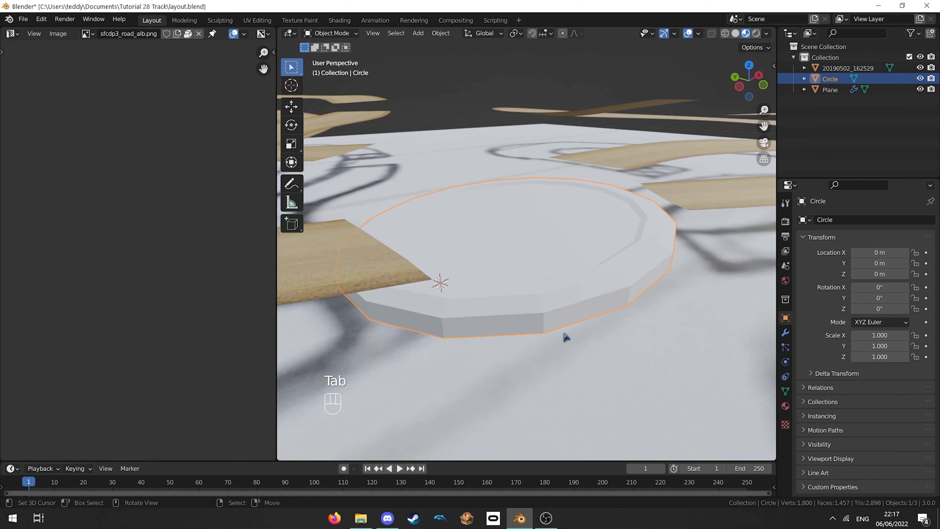
- On noclip.website in the browser, open Mario Kart Wii's Mushroom Gorge and examine the shape of its mushroom caps
left_click(336, 520)
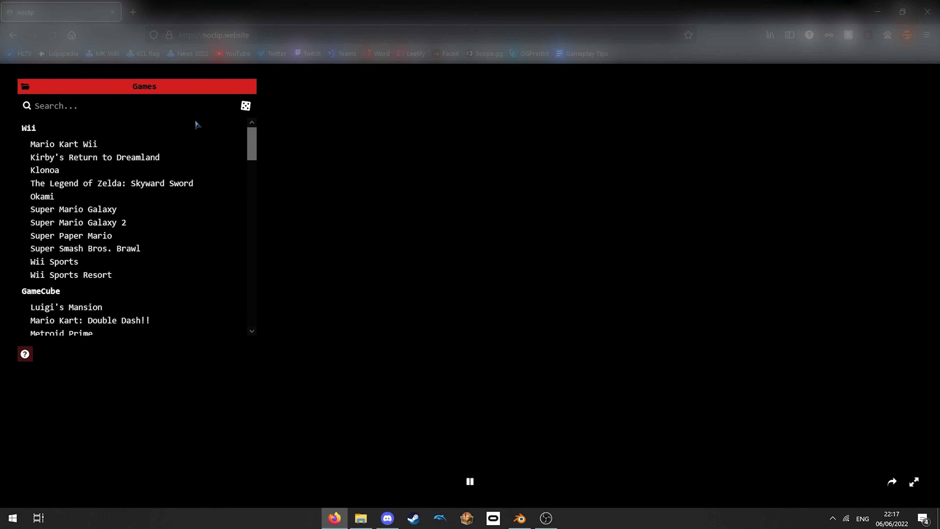
left_click(177, 144)
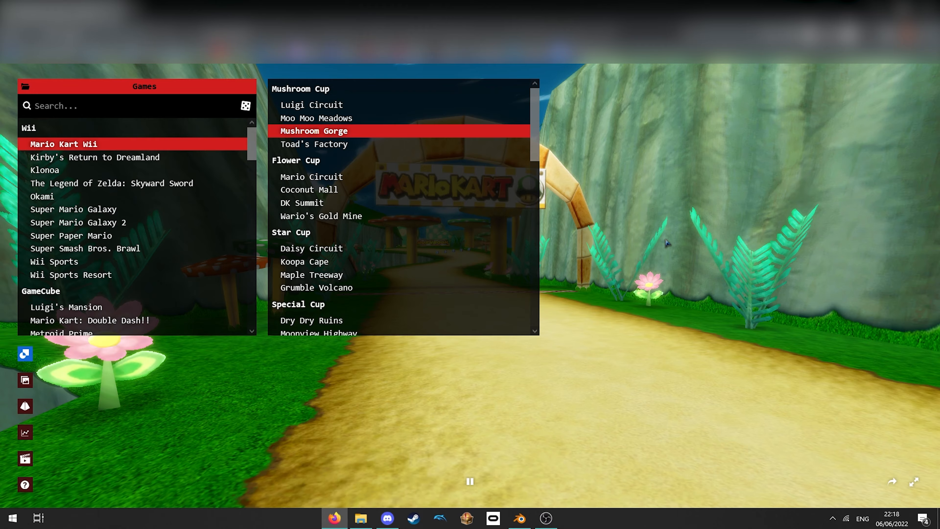
left_click_drag(666, 242, 651, 256)
key("e")
key("w")
key("s")
scroll(592, 272, "down", 6)
key("w")
scroll(607, 276, "down", 6)
key("s")
key("w")
key("s")
key("w")
key("s")
key("s")
key("w")
key("s")
key("w")
mouse_move(400, 173)
left_mouse_down()
mouse_move(396, 154)
mouse_move(414, 184)
left_mouse_up()
key("s")
key("w")
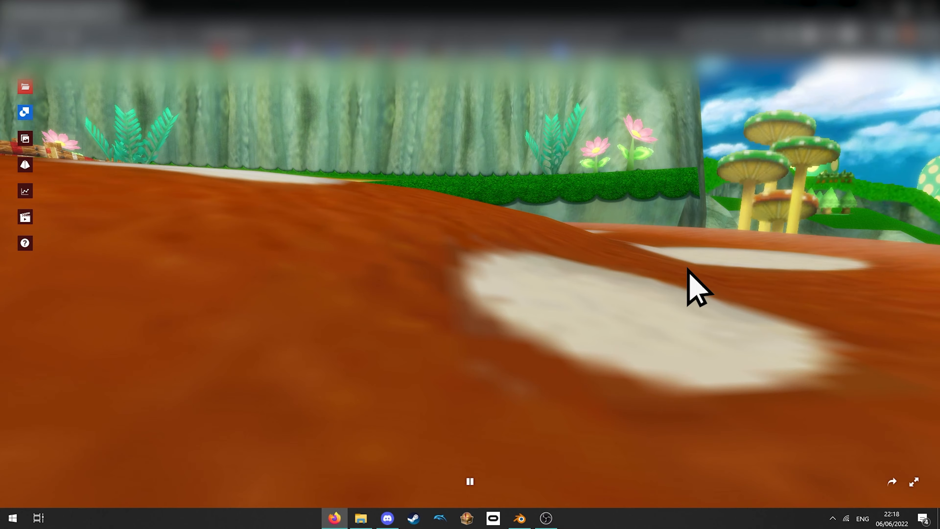
key("s")
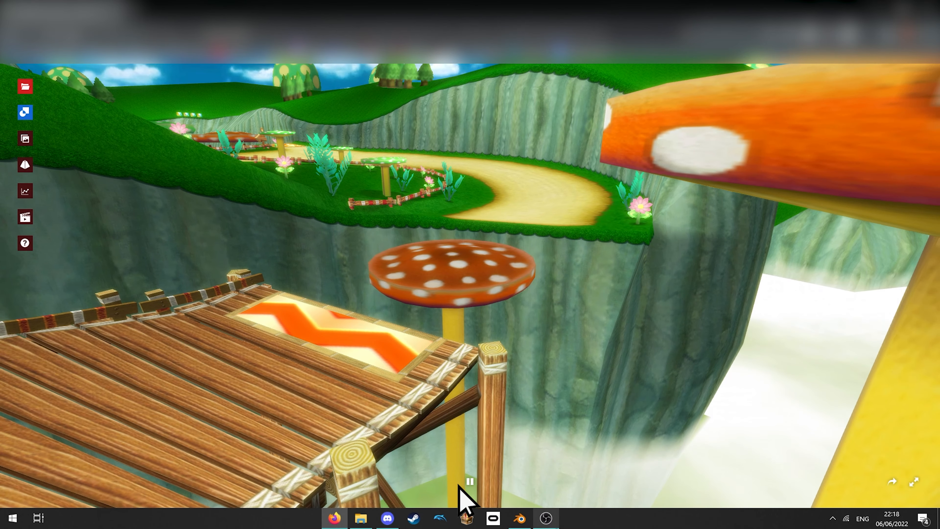
- Switch back to Blender and delete the centre vertex of the circle's triangle fan
left_click(529, 519)
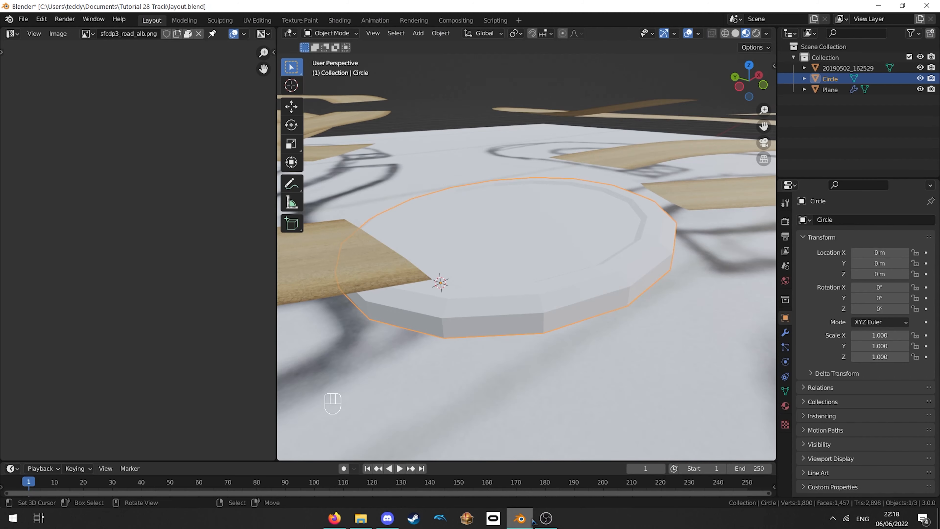
key("Tab")
mouse_move(566, 210)
middle_mouse_down()
mouse_move(569, 176)
mouse_move(572, 263)
mouse_move(550, 215)
middle_mouse_up()
scroll(570, 224, "up", 1)
scroll(571, 256, "up", 1)
scroll(572, 264, "down", 1)
left_click(368, 33)
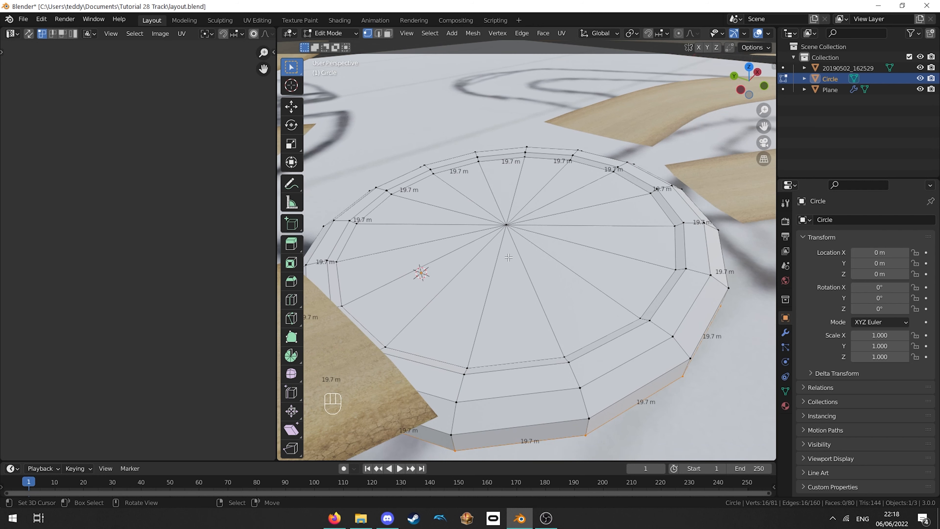
left_click(506, 225)
key("x")
left_click(478, 233)
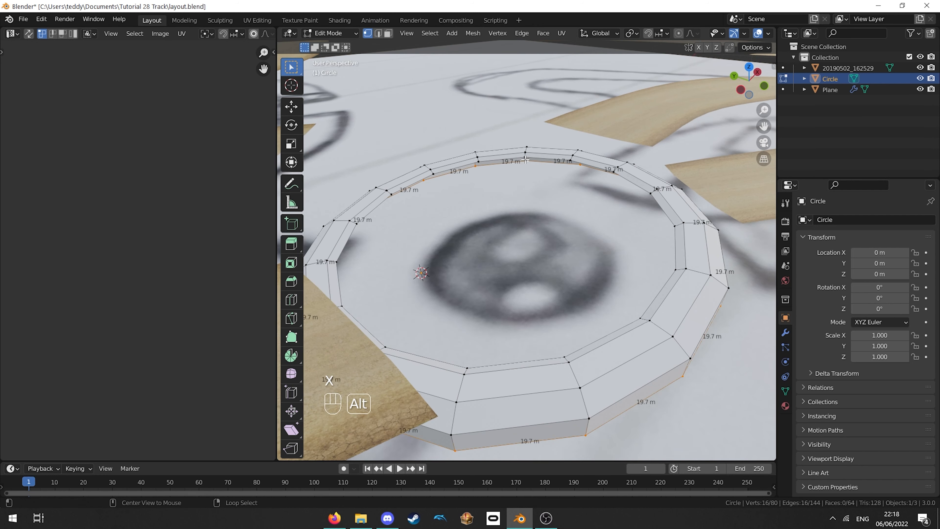
- Offset-extrude the hole's edge loop inward twice and raise the innermost loop about 1.2 m
middle_click_drag(612, 227, 626, 208)
key("ctrl+e")
left_click(625, 345)
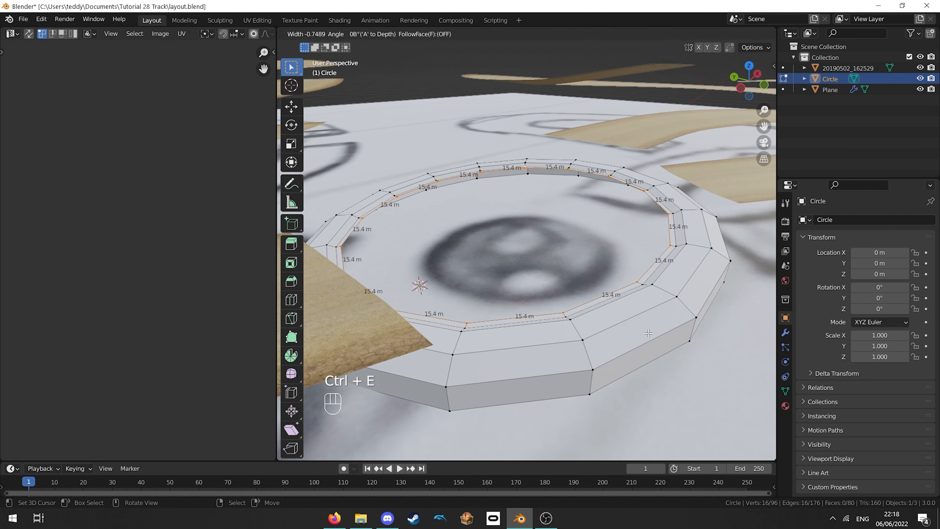
left_click(623, 331)
key("ctrl+e")
left_click(625, 328)
left_click(604, 329)
middle_click_drag(605, 328, 615, 285)
scroll(615, 285, "up", 3)
key("g")
key("z")
left_click(617, 278)
- Offset-extrude the innermost loop about 4.4 m further inward and raise it about 1 m
key("ctrl+e")
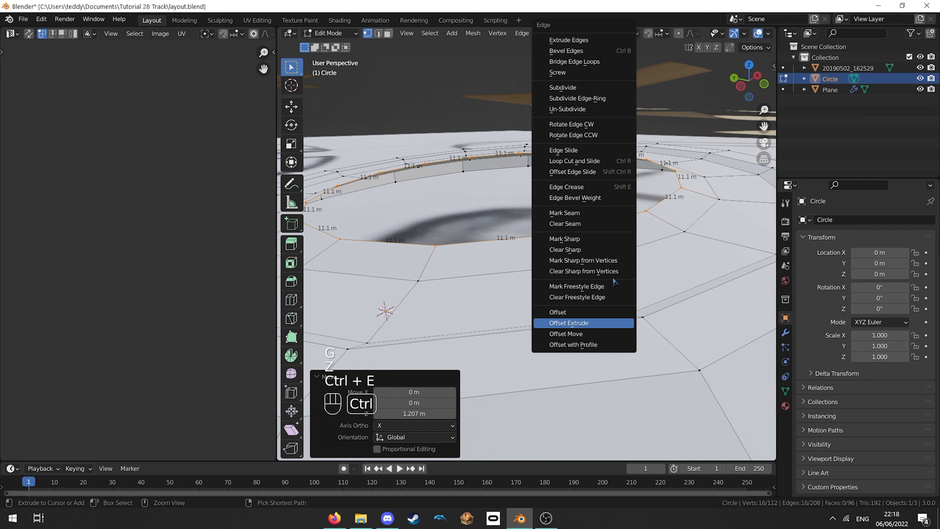
left_click(592, 323)
left_click(576, 306)
key("g")
key("z")
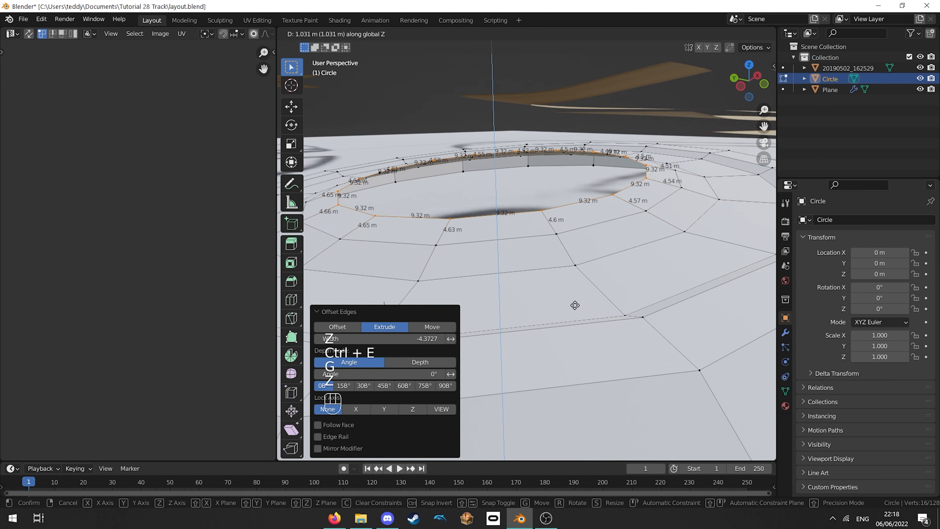
left_click(570, 307)
- Fill the remaining centre hole with a face and check the domed shape in Object Mode
key("f")
scroll(577, 303, "down", 5)
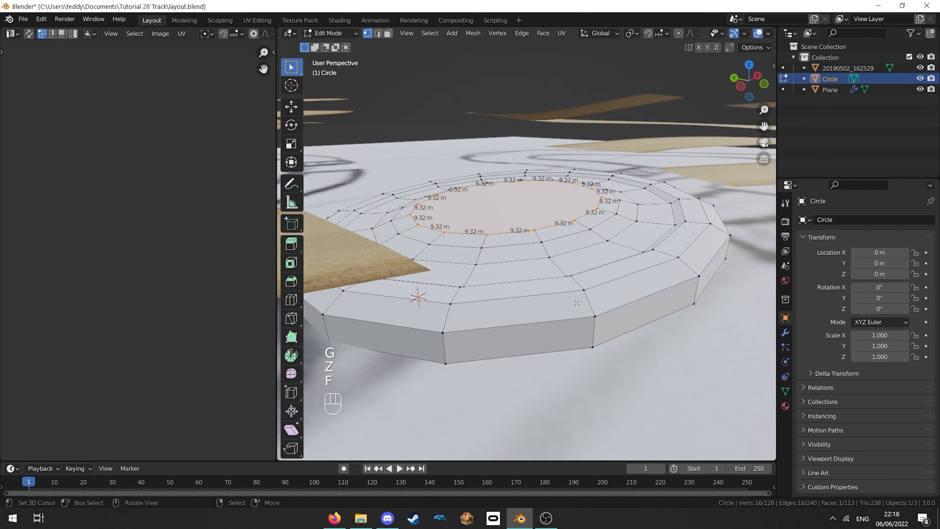
key("Tab")
middle_click_drag(591, 289, 599, 256)
key("Tab")
key("Tab")
key("Tab")
- Lower the side wall's bottom loop about 4.3 m, scale it to 0.953 and raise it about 3.4 m
key("g")
key("z")
left_click(600, 255)
key("s")
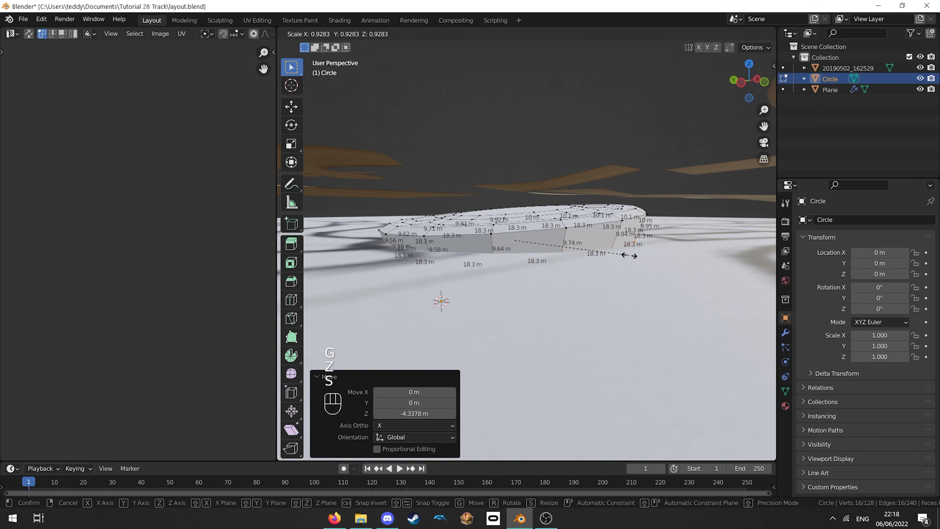
key("z")
key("g")
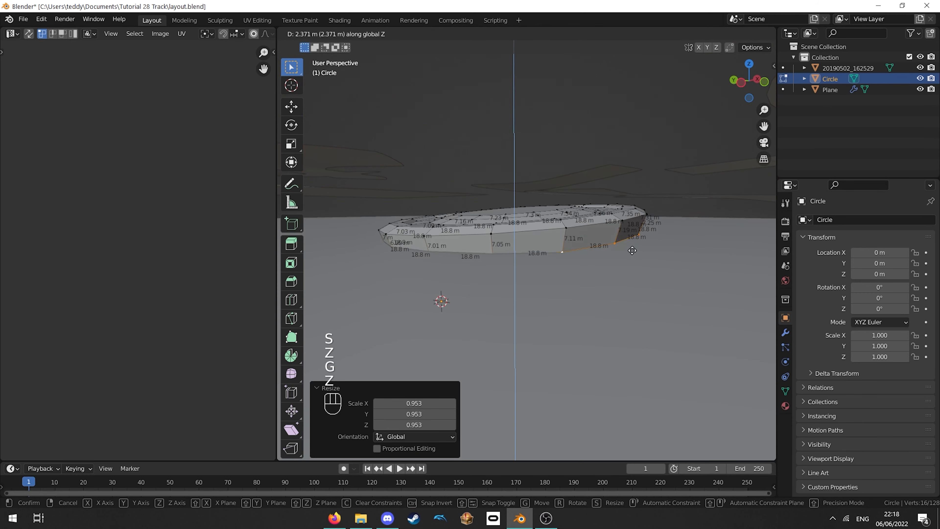
key("z")
left_click(652, 255)
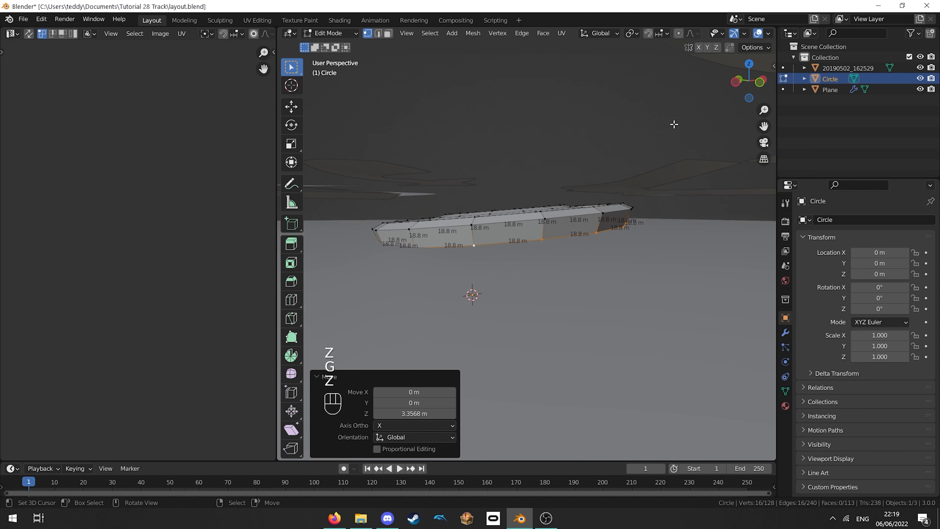
- In Material Preview shading, offset-extrude the side wall's bottom loop about 5.5 m inward and lower it about 2.2 m
scroll(703, 33, "down", 5)
left_click(747, 33)
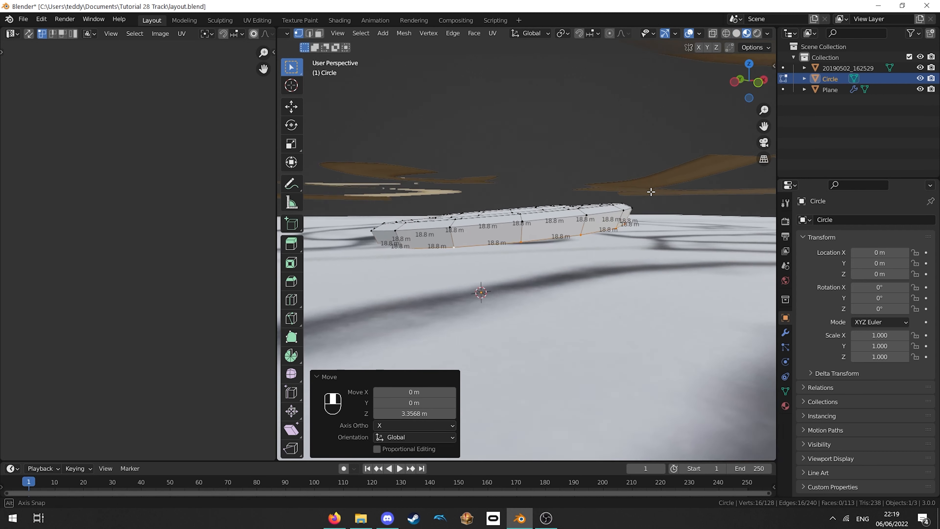
scroll(651, 191, "up", 3)
key("ctrl+e")
left_click(629, 327)
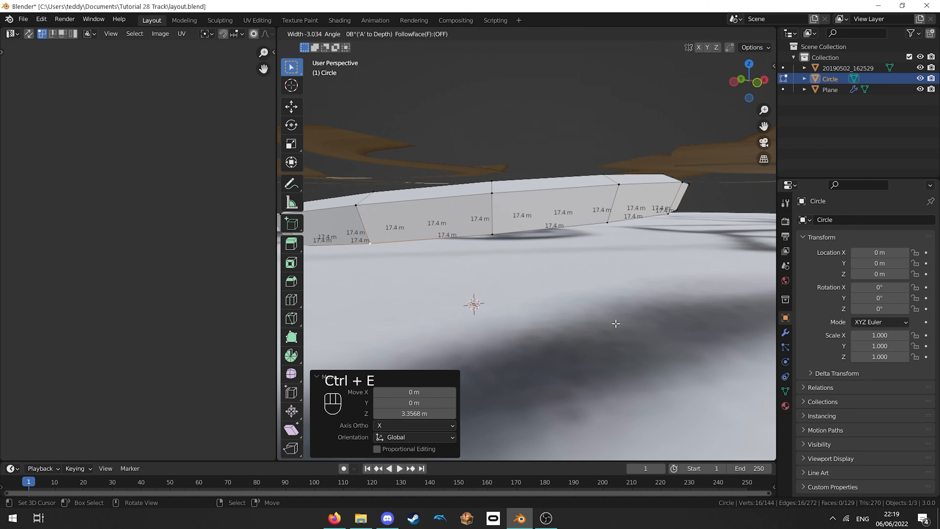
left_click(611, 323)
key("g")
key("z")
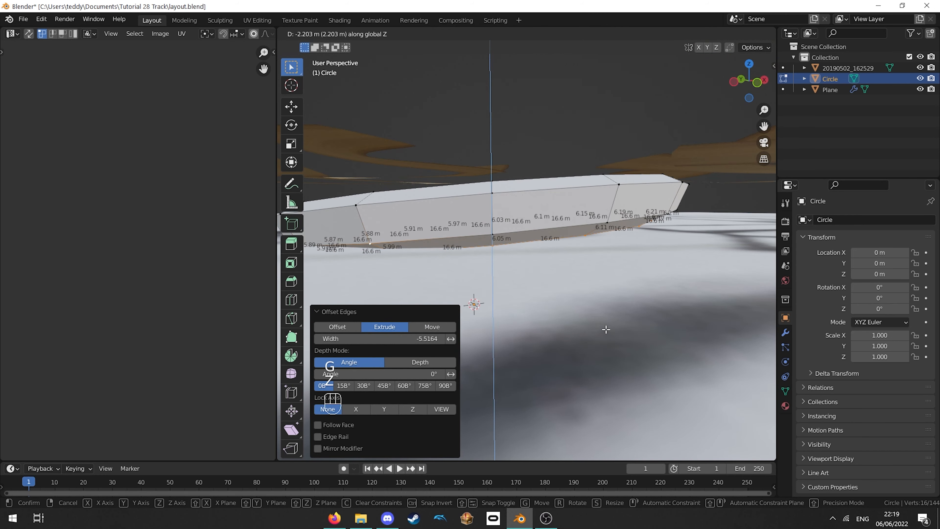
left_click(606, 329)
- Hide the 20190502_162529 layout image in Object Mode and shade the circular cap smooth
key("Tab")
scroll(607, 330, "down", 3)
middle_click_drag(607, 329, 660, 319)
scroll(660, 319, "down", 2)
left_click(660, 319)
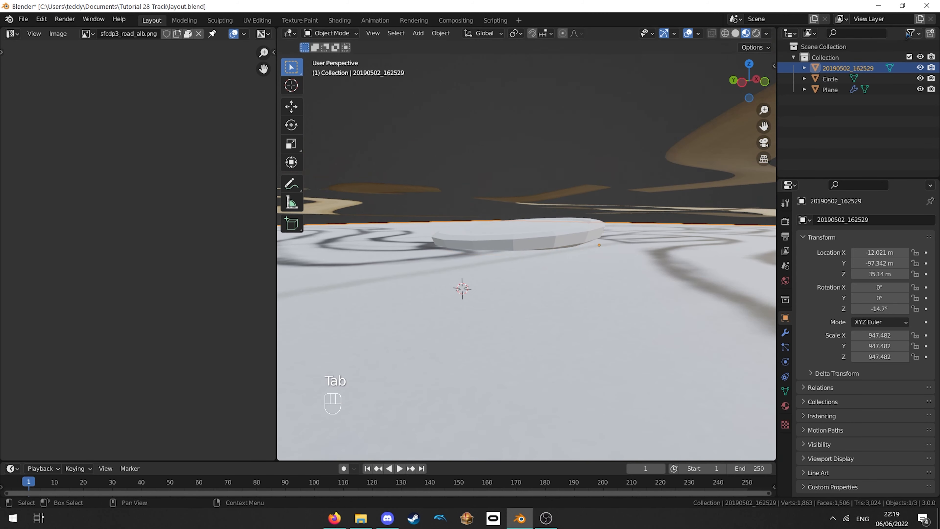
left_click(920, 67)
middle_click_drag(541, 181, 537, 155)
left_click(553, 214)
scroll(553, 214, "up", 3)
left_click(441, 33)
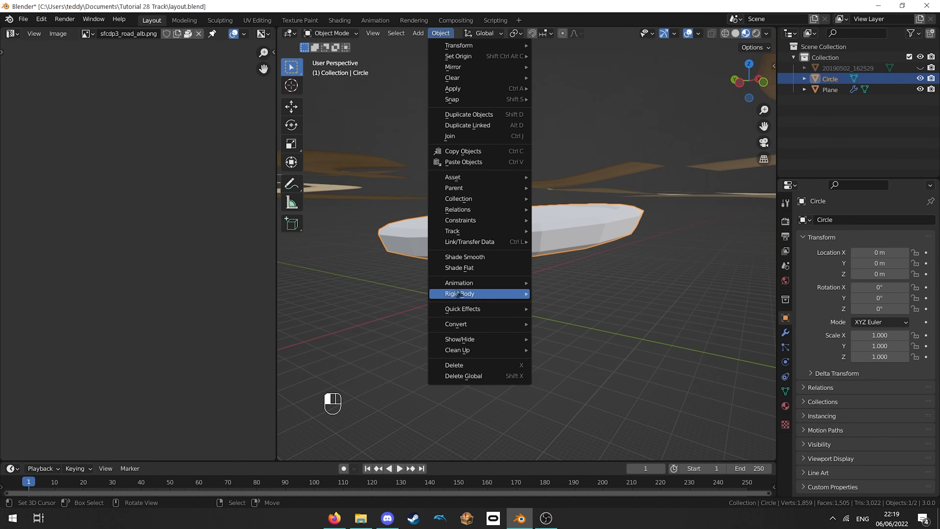
left_click(474, 260)
- Lower the cap's selected bottom edge loop about 1 m
middle_click_drag(474, 261, 535, 247)
key("Tab")
key("a")
key("g")
key("z")
left_click(536, 249)
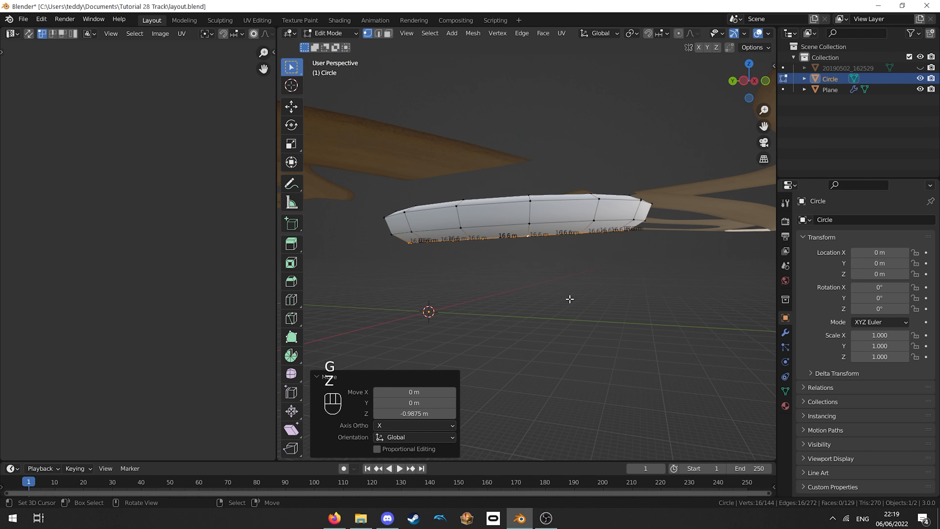
- Fill the opening on the cap's underside with a face and triangulate it
middle_click_drag(618, 276, 626, 241)
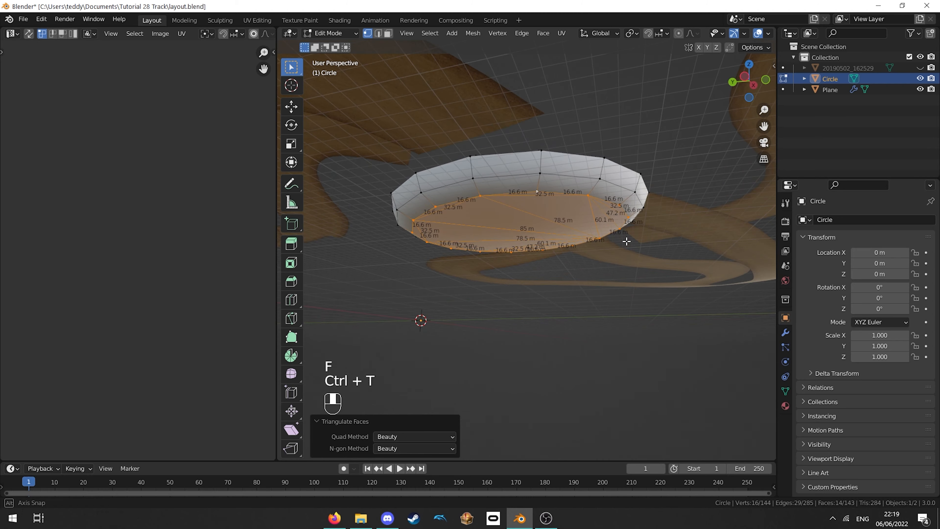
key("Tab")
middle_click_drag(557, 212, 515, 308)
- Triangulate the flat centre face on top of the cap and check the shape from below
key("Tab")
key("a")
scroll(547, 280, "down", 1)
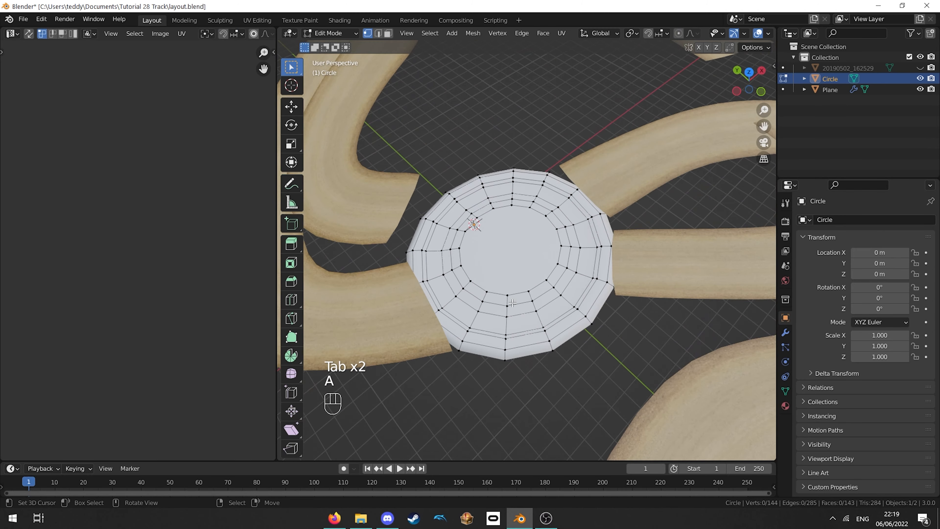
scroll(515, 308, "up", 3)
key("ctrl+t")
scroll(517, 288, "down", 3)
key("a")
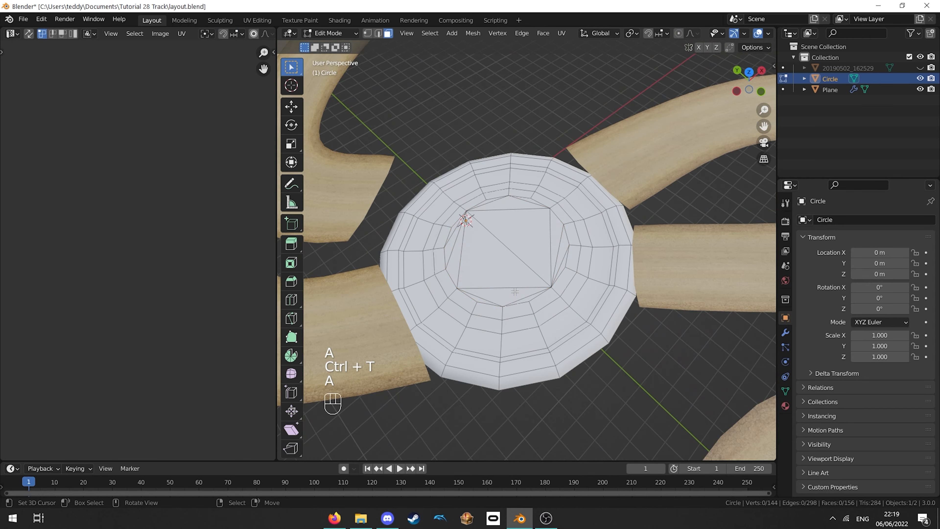
middle_click_drag(517, 288, 510, 231)
key("Tab")
key("Tab")
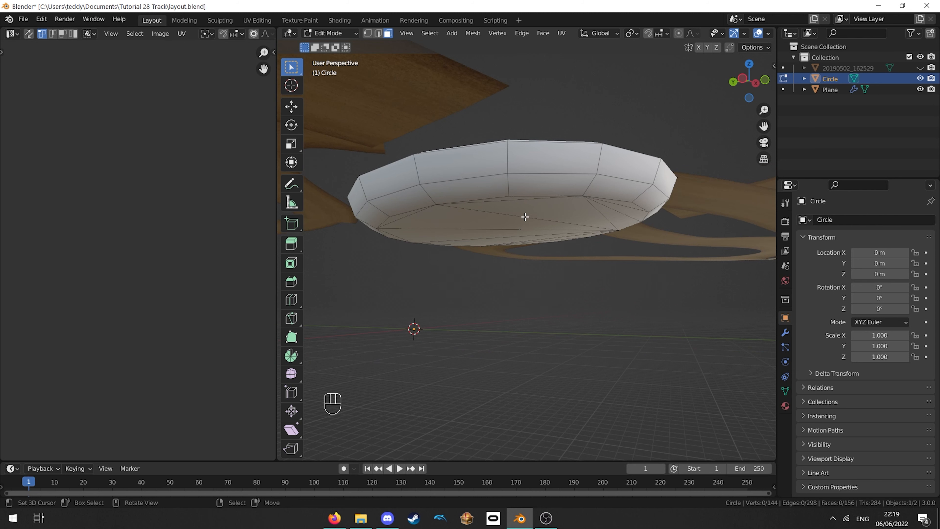
- Add a cylinder to the cap's mesh with 8 vertices and the cap fill type set to Nothing
middle_click_drag(424, 117, 432, 138)
left_click(453, 34)
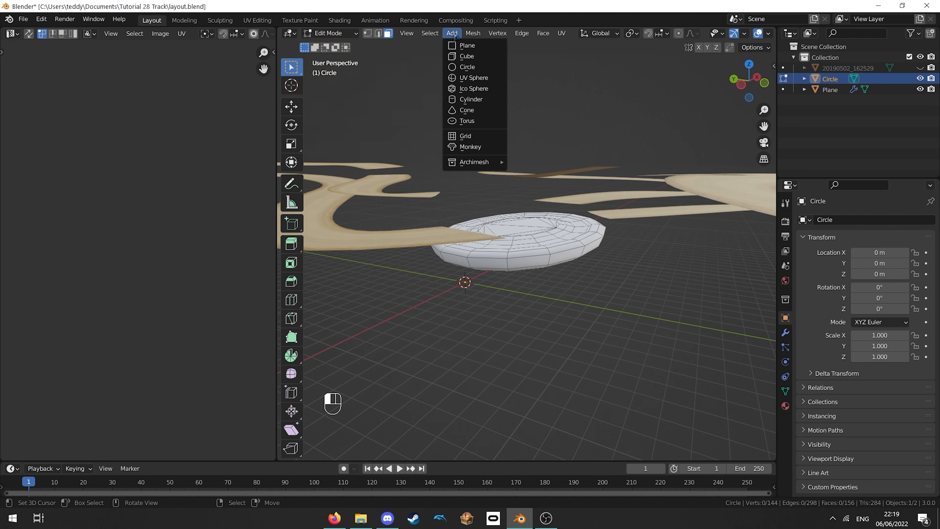
left_click(478, 99)
left_click(408, 362)
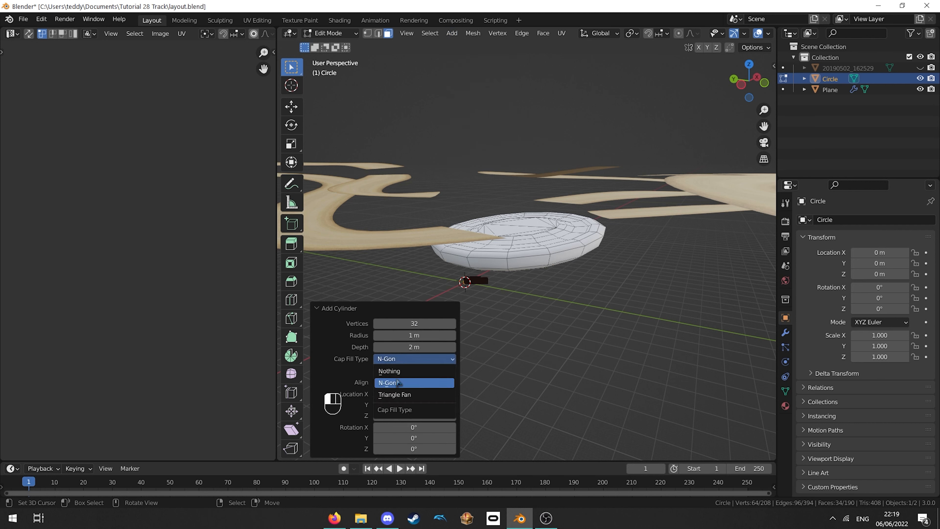
left_click(413, 371)
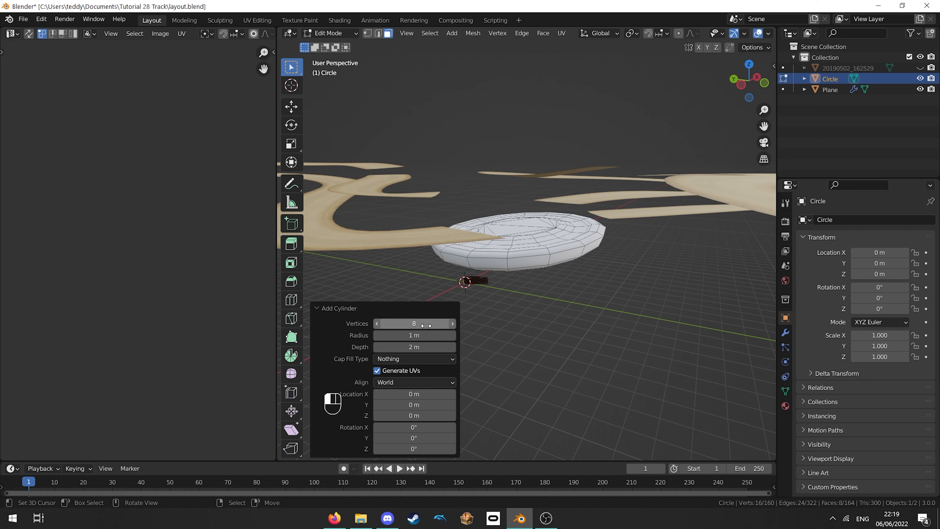
- Scale the new cylinder up by about 48 in all directions
key("s")
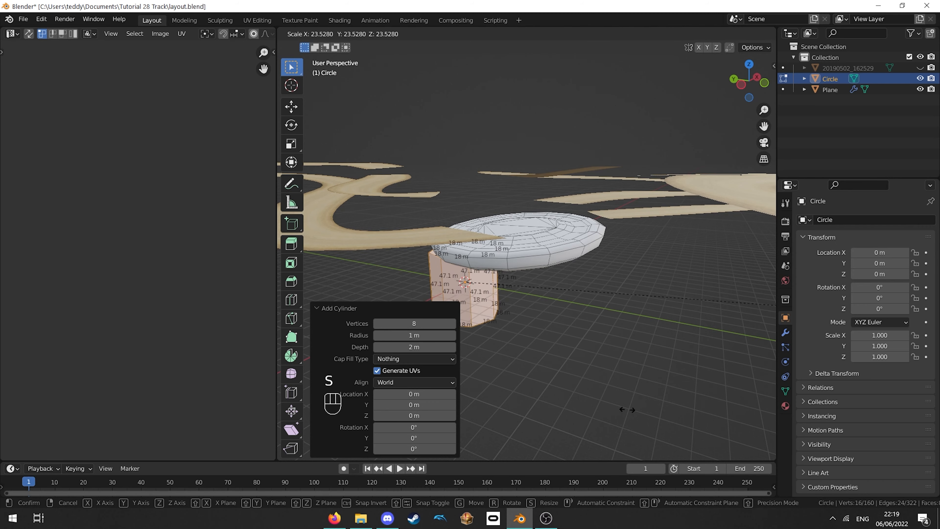
left_click(197, 328)
mouse_move(462, 259)
middle_mouse_down()
mouse_move(444, 222)
mouse_move(473, 258)
middle_mouse_up()
middle_click_drag(557, 224, 582, 285)
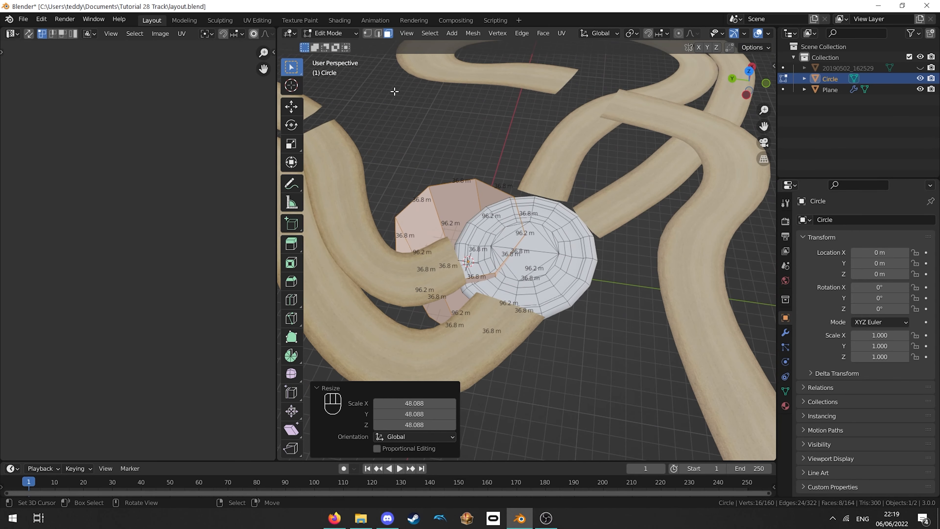
middle_click_drag(390, 62, 466, 105)
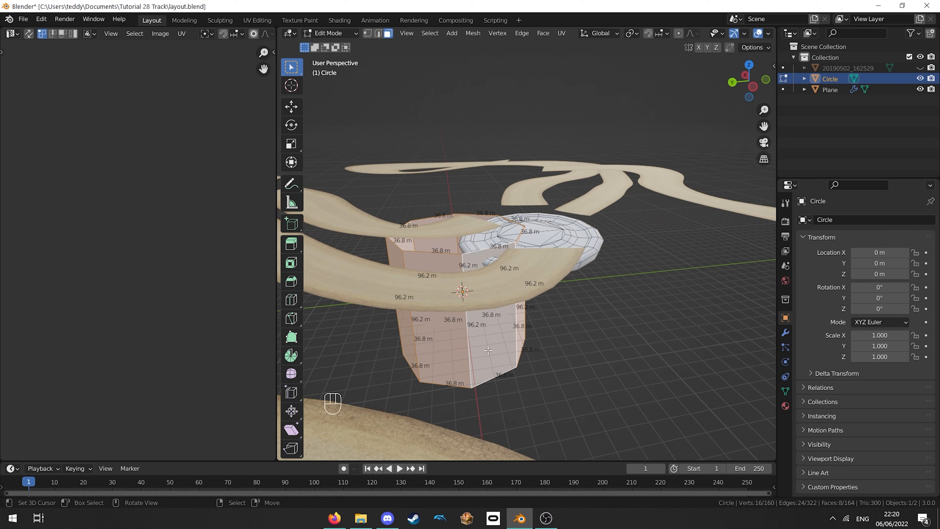
- Narrow the cylinder into a thin stalk using Offset Move with Follow Face and a width of about -37.4
key("ctrl+e")
left_click(492, 365)
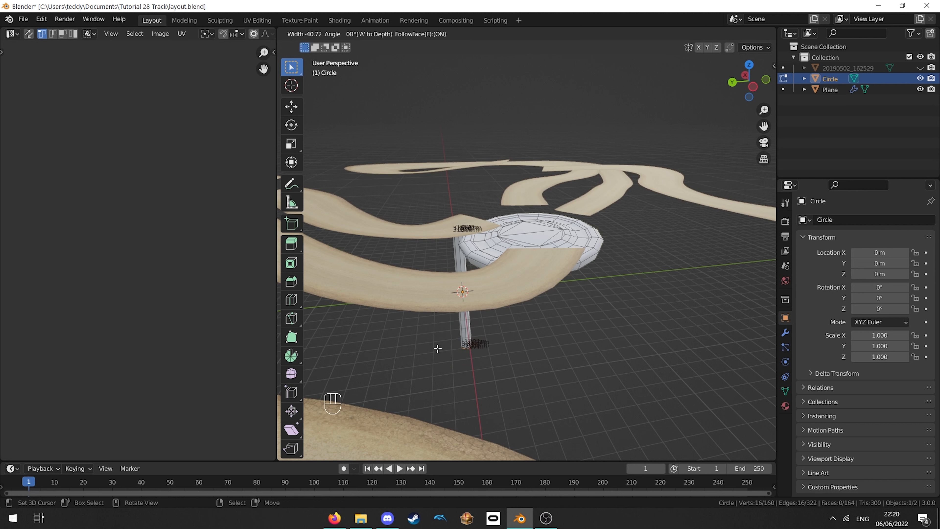
left_click(441, 348)
scroll(441, 348, "up", 5)
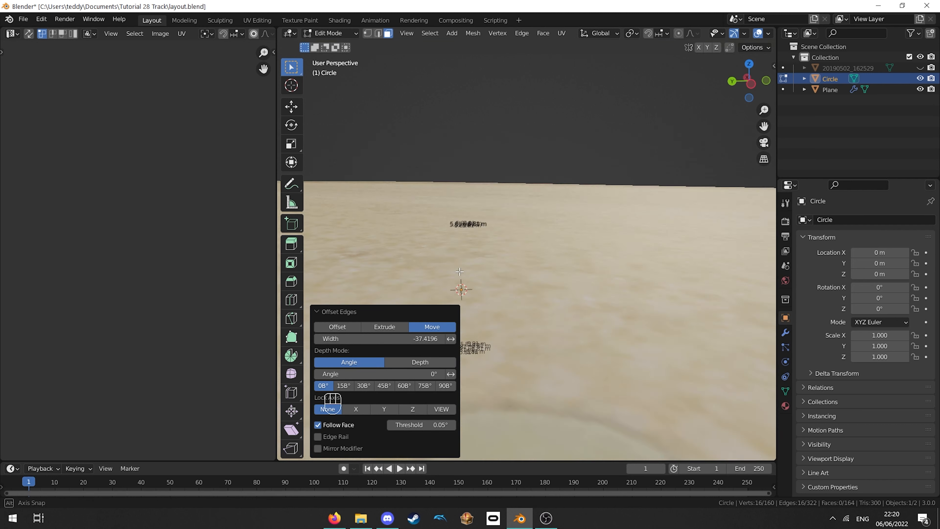
scroll(452, 315, "down", 5)
- Select the whole stalk, position it beneath the cap's centre from the top view and lower it about 12.7 m
key("a")
key("a")
key("l")
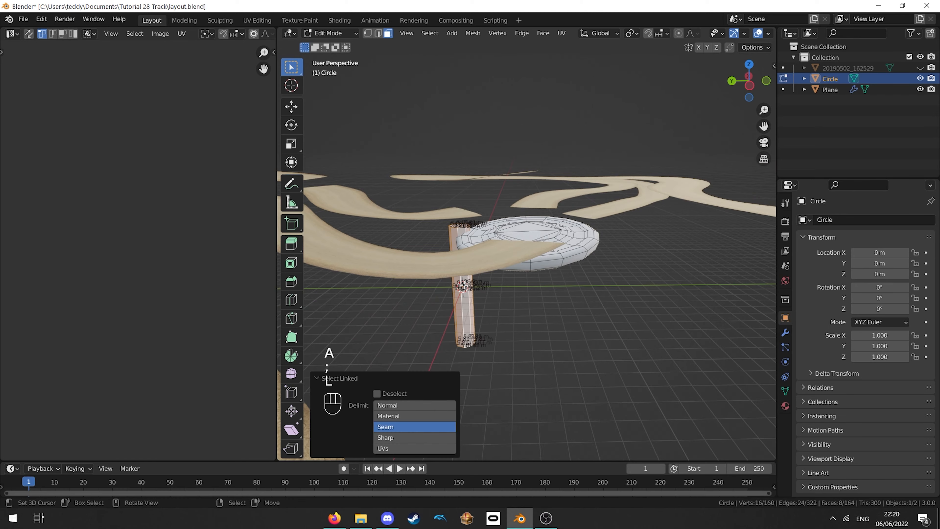
key("KP_7")
key("g")
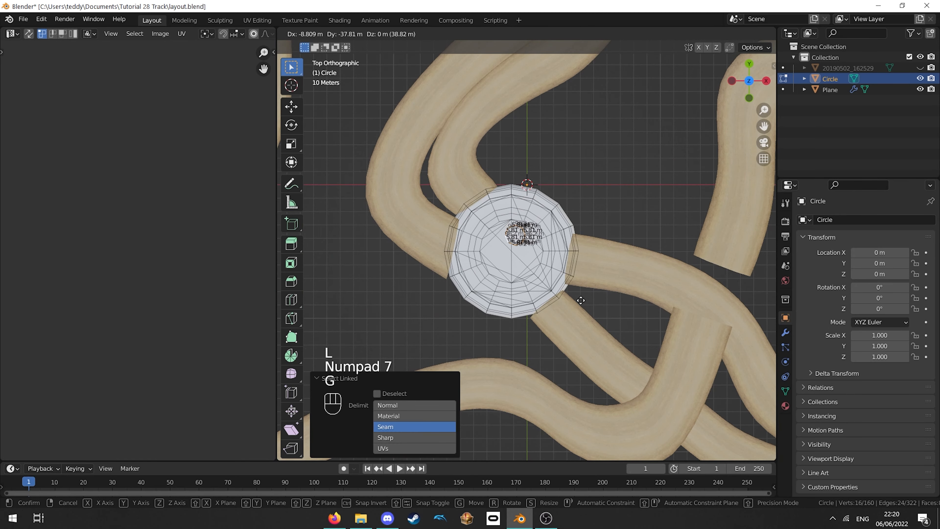
left_click(576, 313)
middle_click_drag(529, 336, 555, 260)
key("g")
key("z")
left_click(579, 243)
- Shift the stalk along X and Y to centre it under the cap, ending with about 4.1 m in Y and 3.3 m in X
scroll(581, 244, "up", 3)
key("g")
key("x")
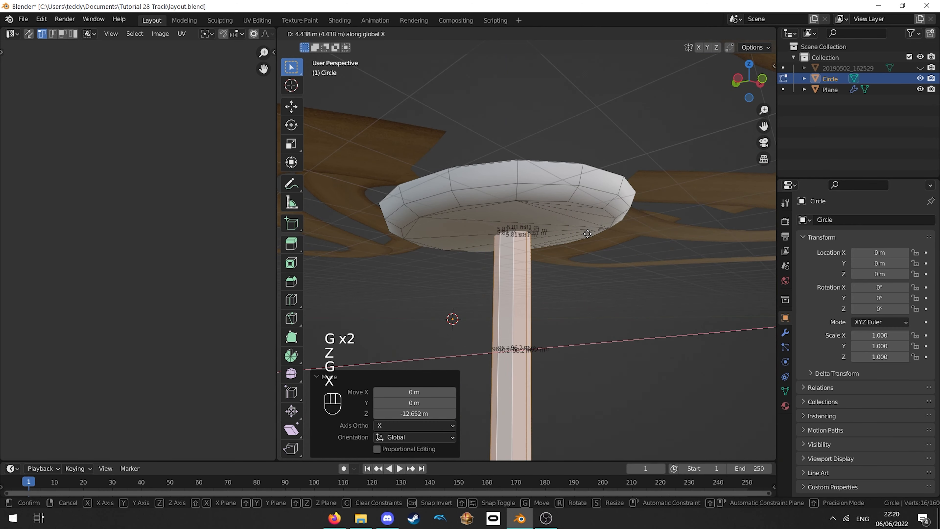
left_click(581, 233)
middle_click_drag(582, 233, 546, 256)
key("g")
key("y")
key("g")
key("x")
left_click(692, 191)
key("g")
key("y")
left_click(659, 207)
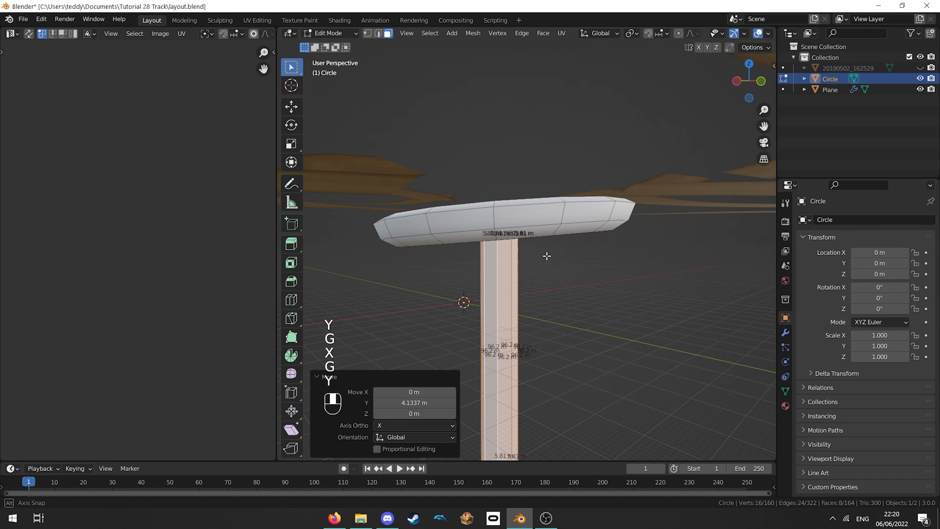
key("g")
key("x")
left_click(552, 254)
- Fine-tune the stalk's position at the cap's centre from the top view
key("KP_7")
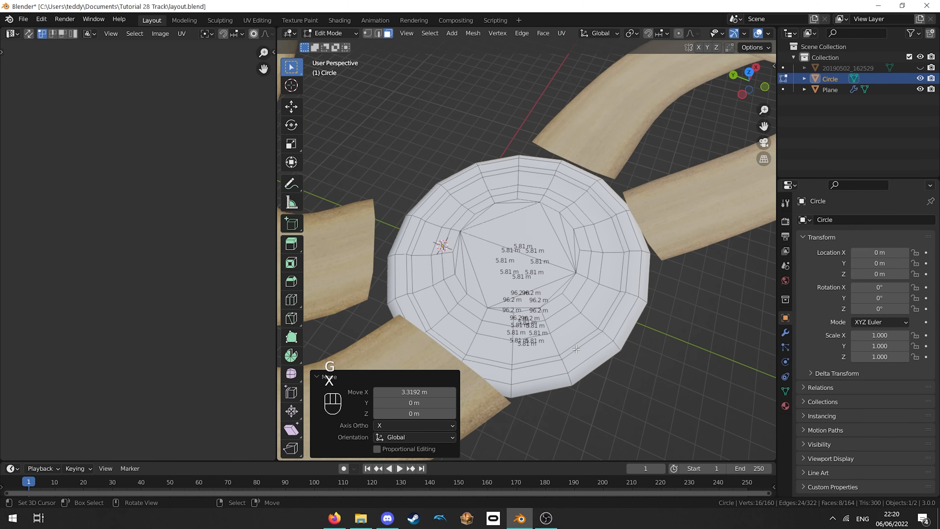
key("g")
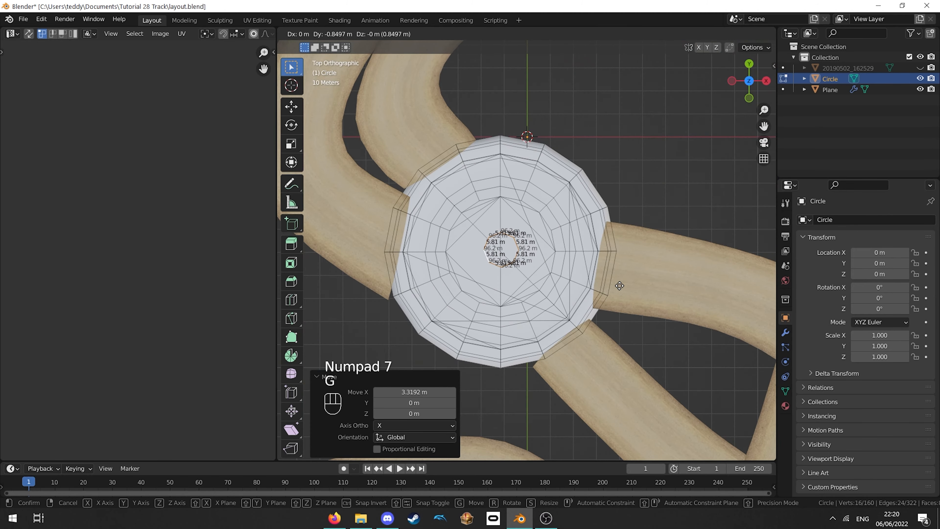
left_click(614, 296)
- Examine the proportions of the cap and stalk against the surrounding roads in Object Mode
middle_click_drag(615, 297, 612, 189)
key("Tab")
scroll(567, 269, "down", 5)
mouse_move(567, 269)
middle_mouse_down()
mouse_move(624, 268)
mouse_move(570, 277)
middle_mouse_up()
scroll(571, 281, "up", 4)
key("Tab")
scroll(571, 282, "up", 3)
key("Tab")
key("Tab")
- Thin the stalk further with Offset Move and check the result in Object Mode
middle_click_drag(570, 339, 547, 328)
key("ctrl+e")
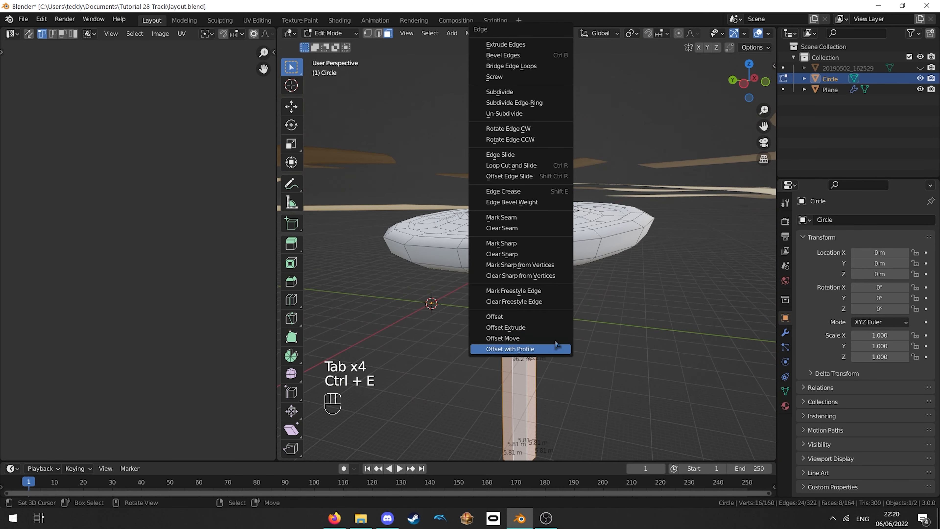
left_click(552, 331)
key("Tab")
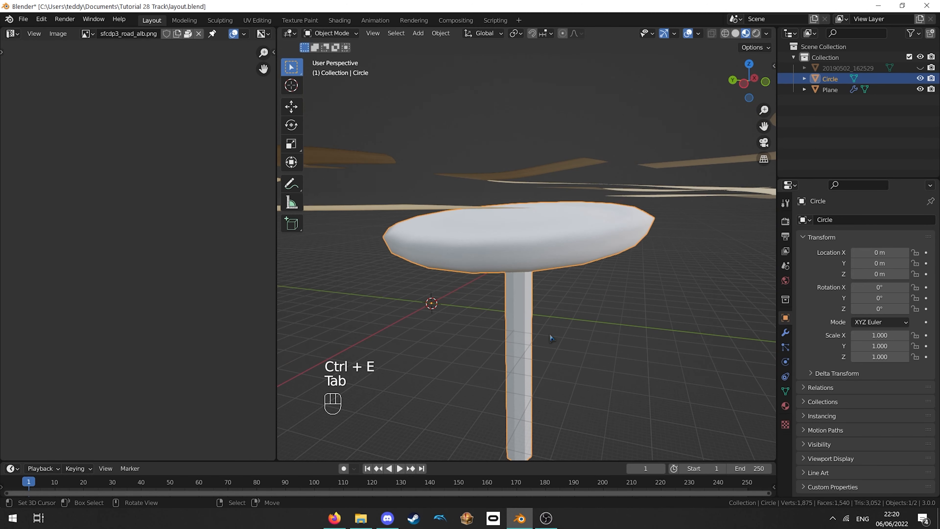
middle_click_drag(529, 335, 481, 326)
scroll(498, 290, "up", 5)
middle_click_drag(497, 289, 502, 250)
- Separate the selected stalk from the cap into its own object
key("Tab")
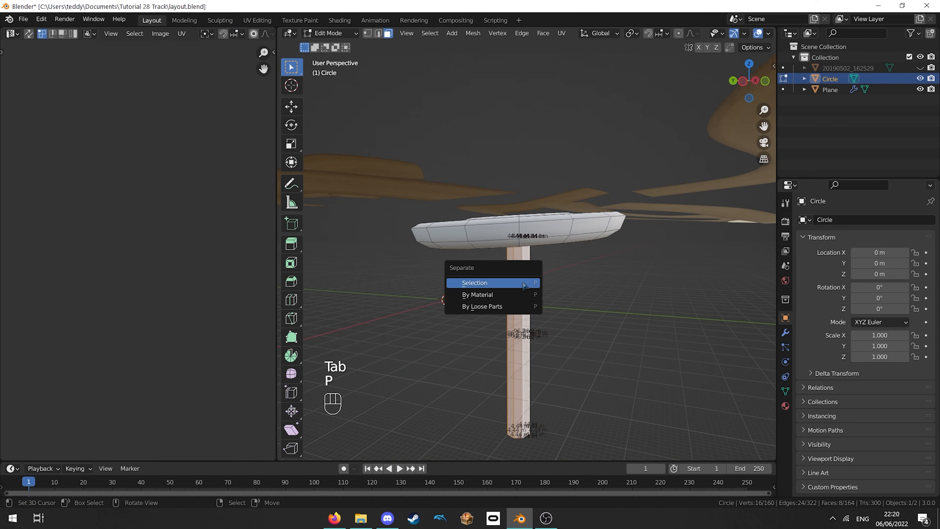
left_click(524, 284)
key("Tab")
middle_click_drag(524, 283, 453, 321)
middle_click_drag(511, 252, 504, 241)
scroll(519, 266, "up", 4)
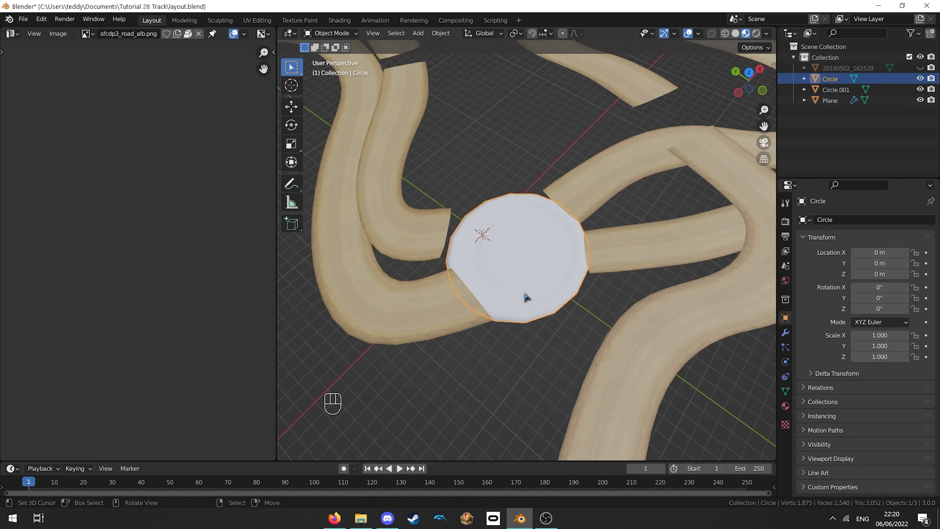
middle_click_drag(527, 296, 533, 246)
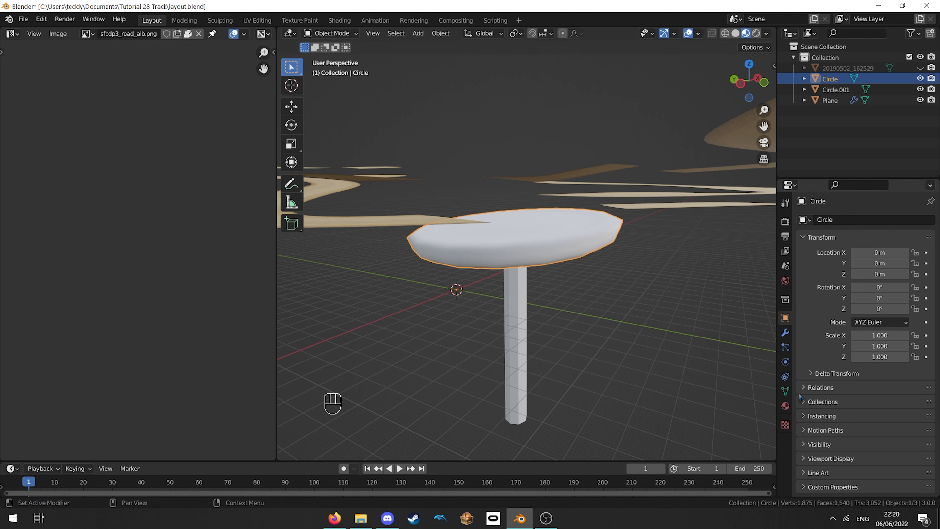
- Create a new material on the cap and another on the stalk
left_click(785, 406)
left_click(847, 264)
right_click(523, 303)
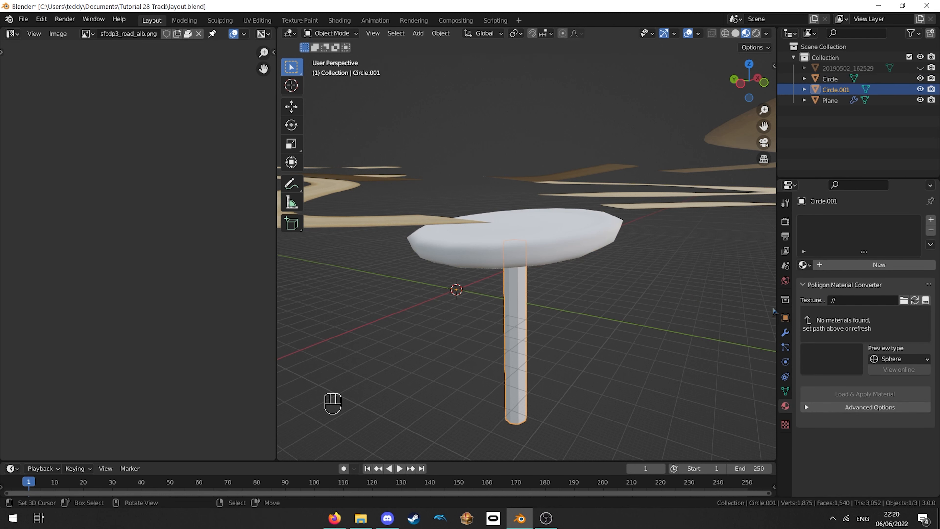
left_click(879, 264)
- Name the cap's material Mushroom and the stalk's material Mushroom Stalk
right_click(529, 244)
middle_click_drag(591, 204, 585, 230)
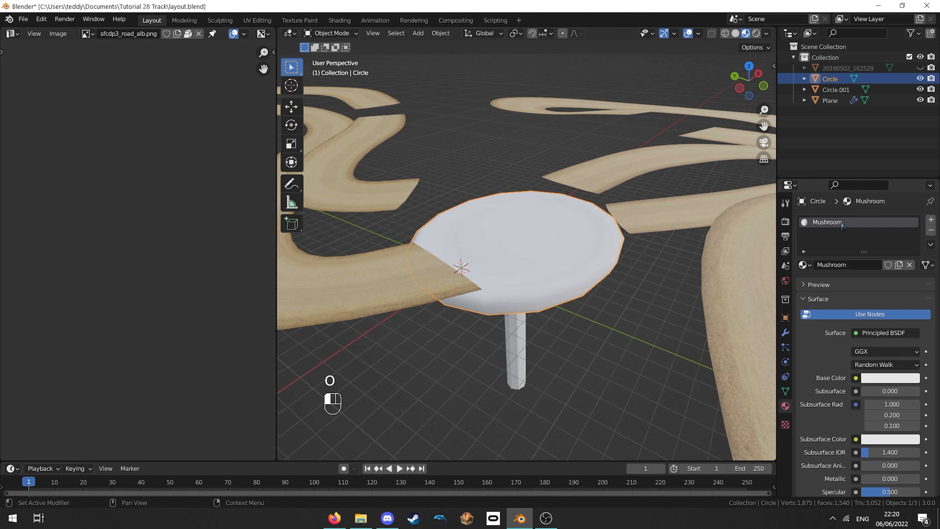
right_click(524, 352)
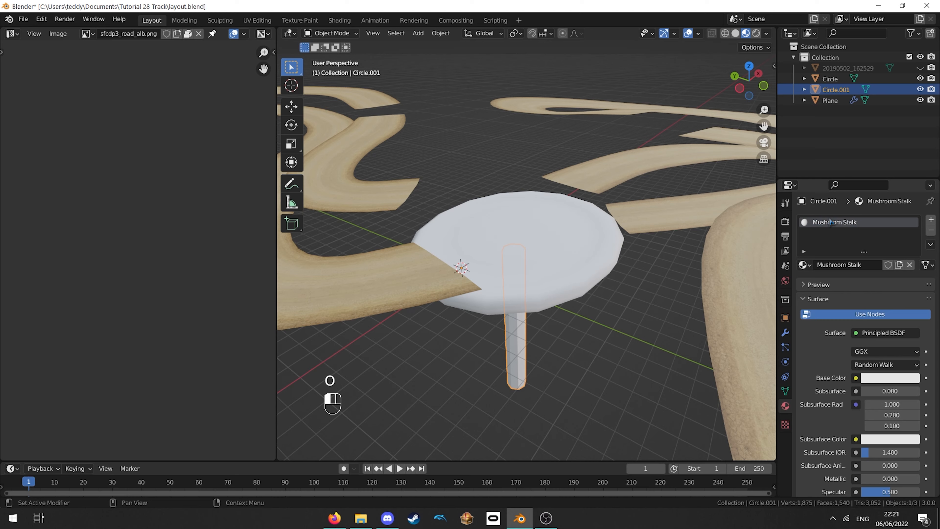
- Shade the stalk smooth and check the finished mushroom among the road ends
left_click(437, 34)
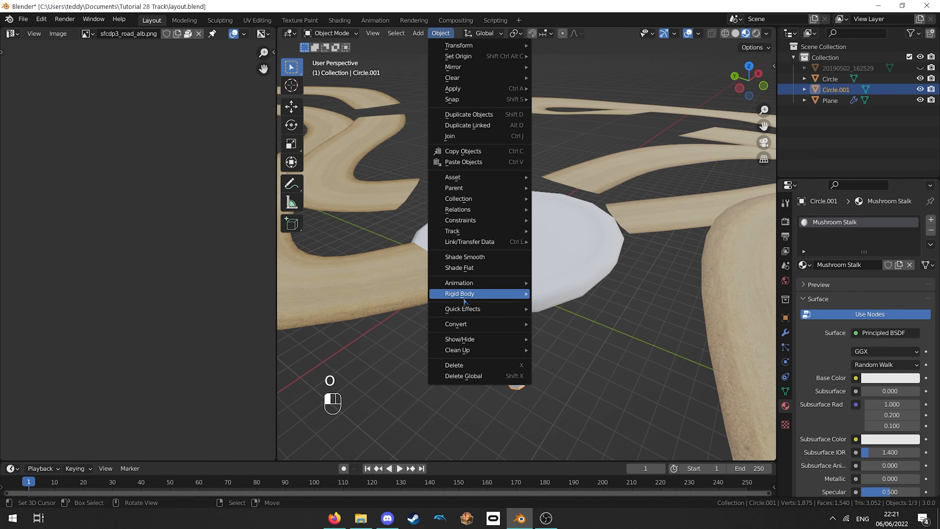
left_click(483, 264)
middle_click_drag(484, 264, 474, 222)
middle_click_drag(568, 254, 505, 299)
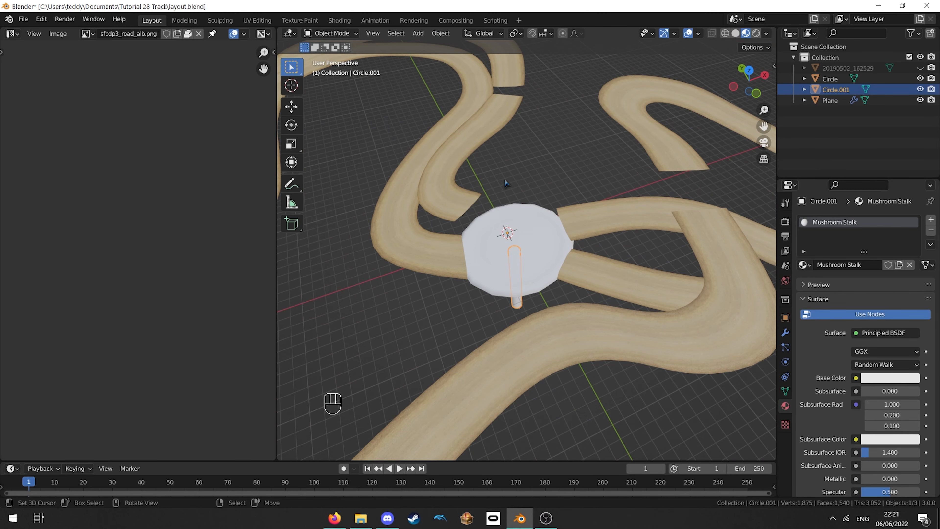
middle_click_drag(506, 184, 551, 302)
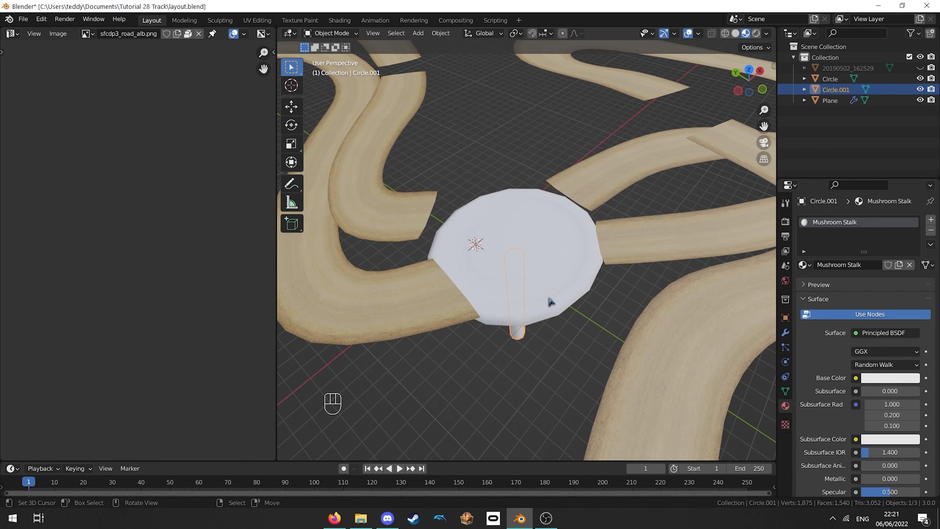
- Add an Image Texture node to the cap's Mushroom material and link its Color output to the Principled BSDF's Base Color
left_click(550, 302)
left_click(350, 22)
key("shift+a")
left_click(295, 340)
type("im")
key("Return")
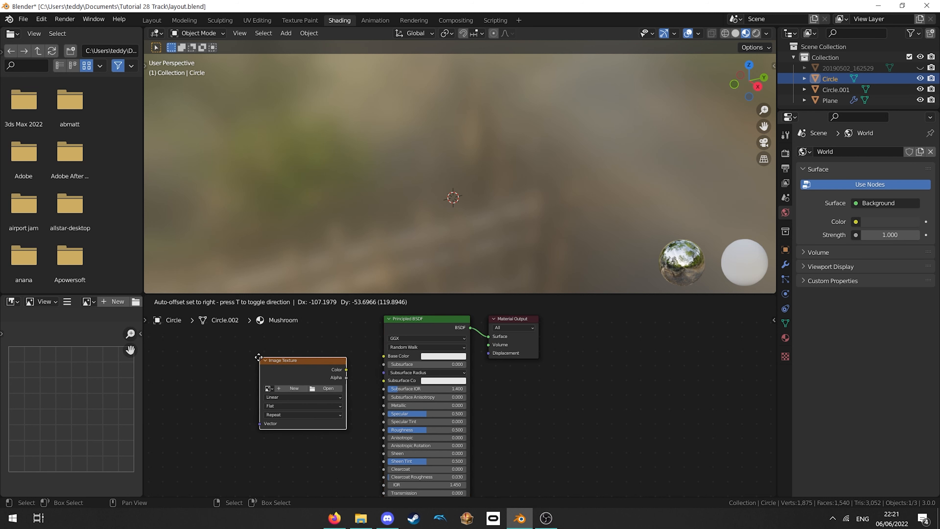
left_click(254, 347)
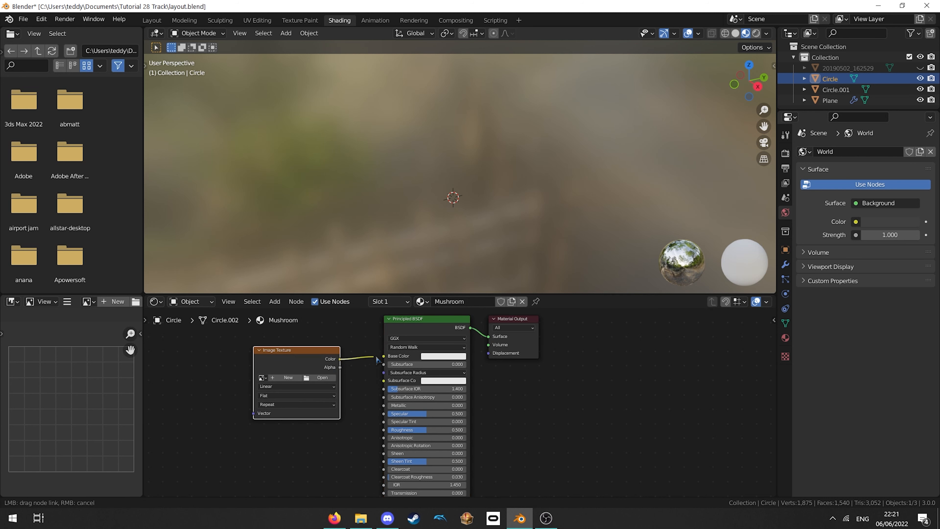
left_click_drag(384, 358, 384, 357)
- Load kinoko_union.png from the Mario Kart Wii texture collection's Wii Mushroom Gorge folder into the Image Texture node
left_click(320, 378)
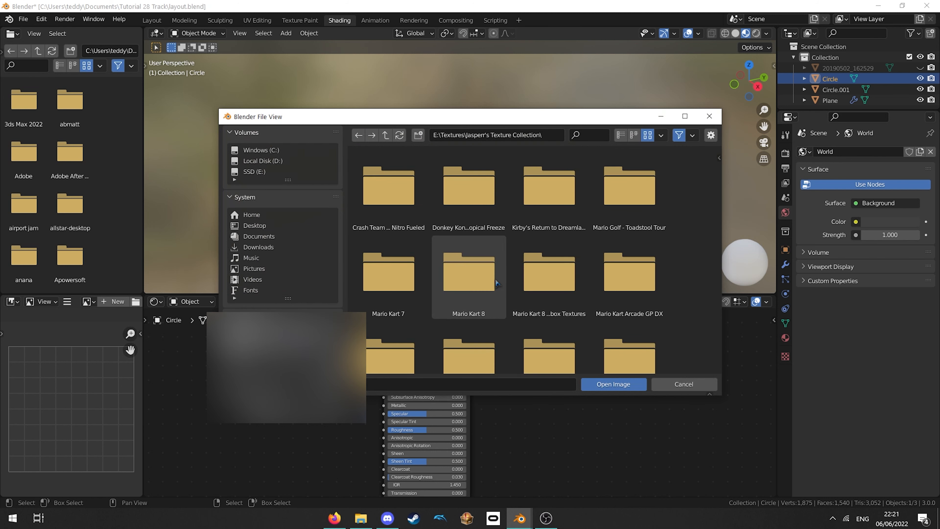
scroll(471, 278, "down", 3)
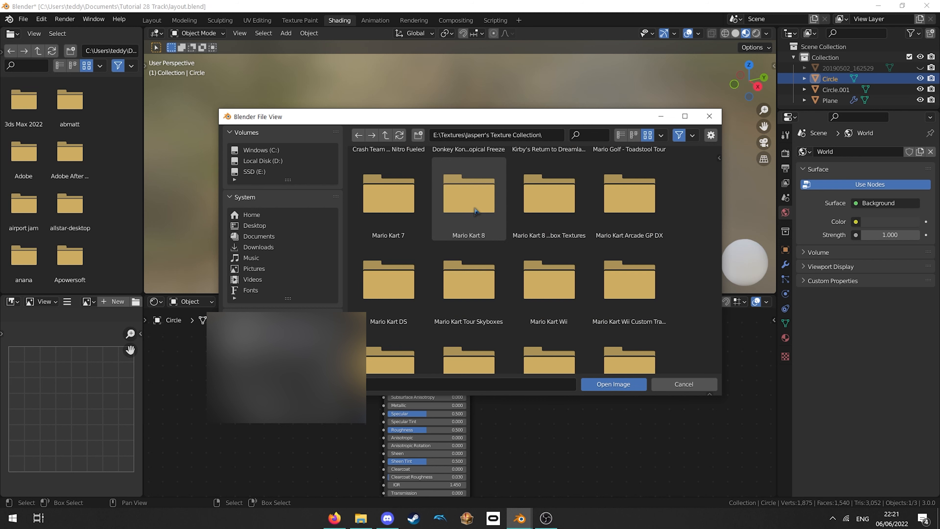
scroll(479, 211, "down", 3)
scroll(481, 207, "up", 1)
double_click(549, 185)
scroll(519, 256, "down", 9)
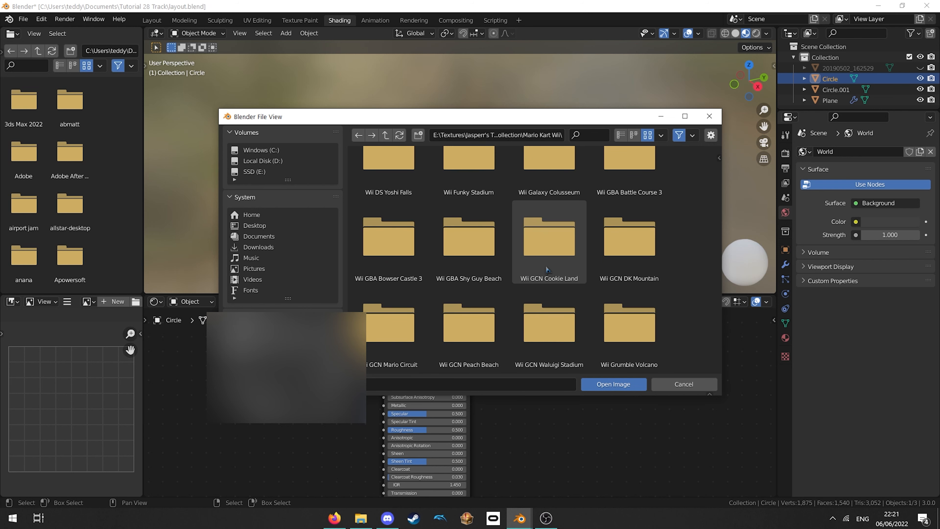
scroll(629, 245, "down", 4)
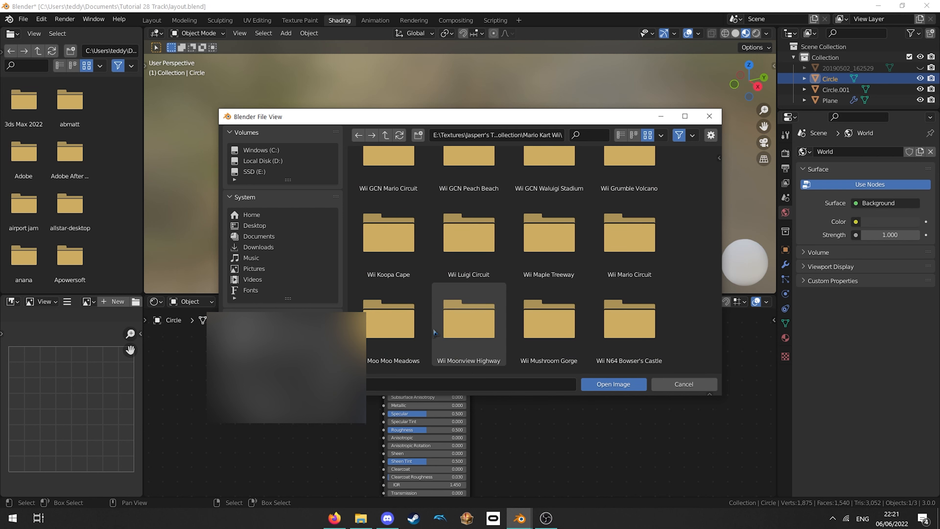
scroll(552, 237, "down", 1)
double_click(549, 282)
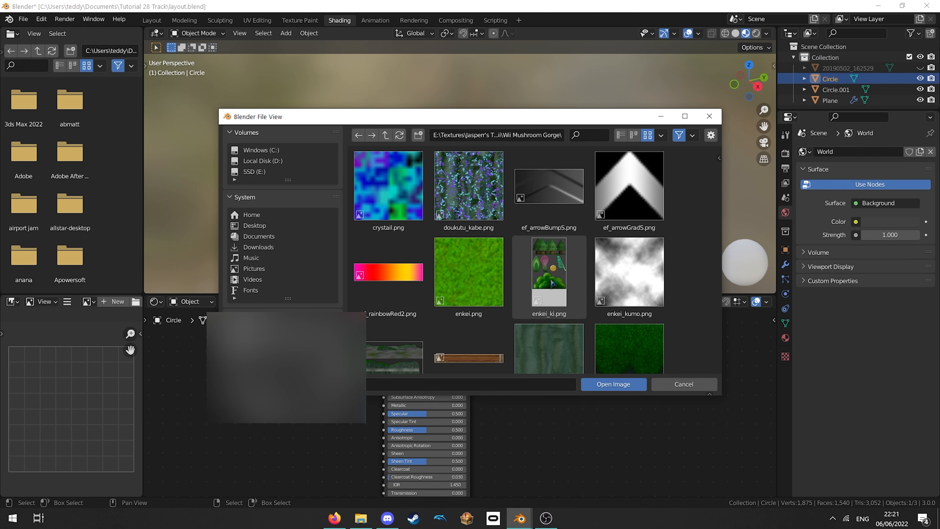
scroll(514, 250, "down", 5)
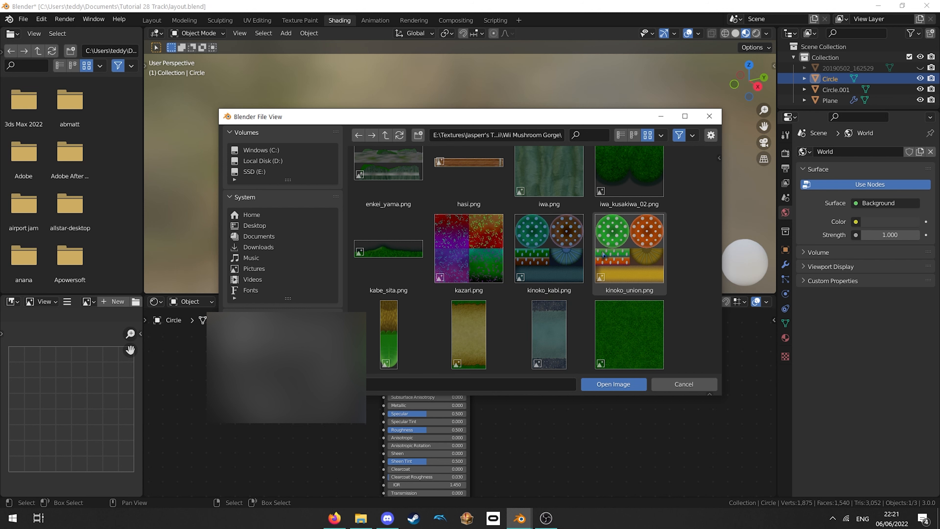
double_click(634, 252)
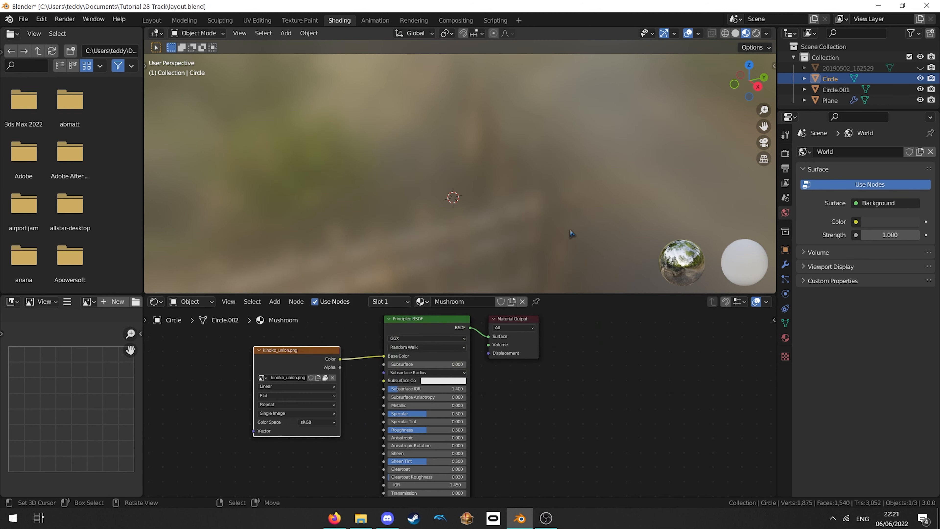
- Return to the Layout workspace, edit the cap's mesh and show kinoko_union.png behind its UVs
left_click(159, 21)
scroll(543, 269, "up", 2)
key("Tab")
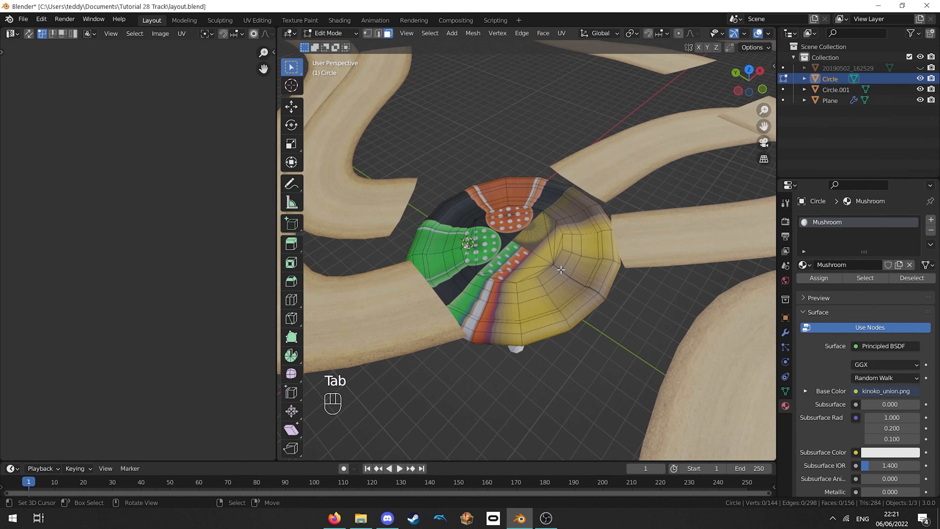
key("a")
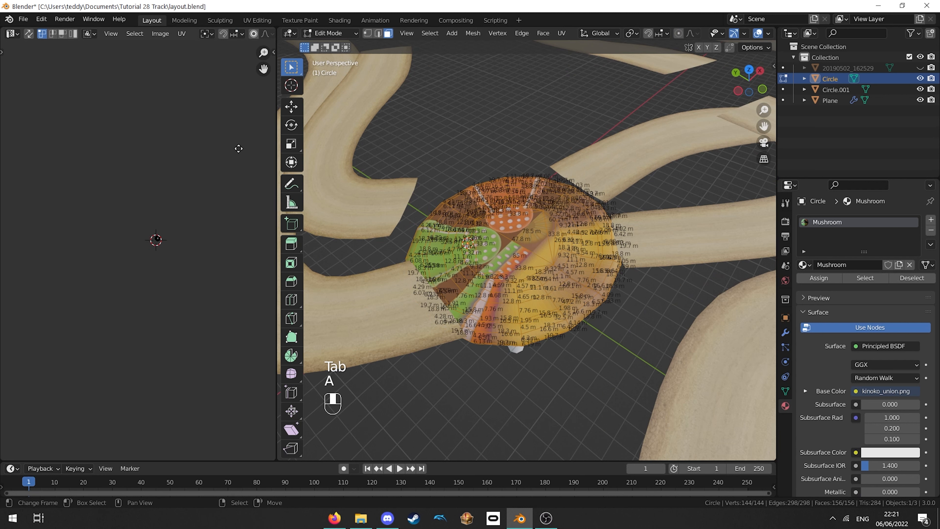
scroll(156, 238, "up", 6)
middle_click_drag(185, 237, 66, 237)
scroll(66, 238, "up", 2)
scroll(162, 34, "down", 5)
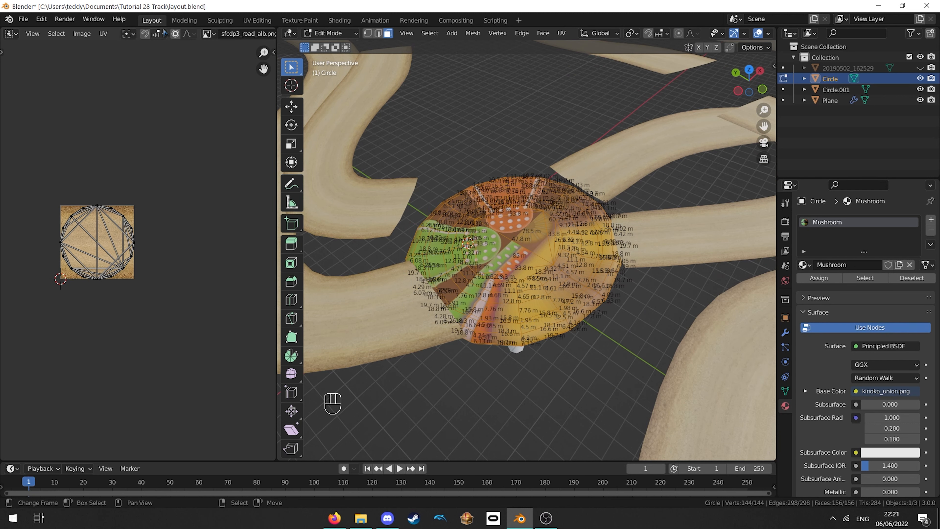
left_click(208, 34)
left_click(227, 60)
scroll(118, 246, "up", 5)
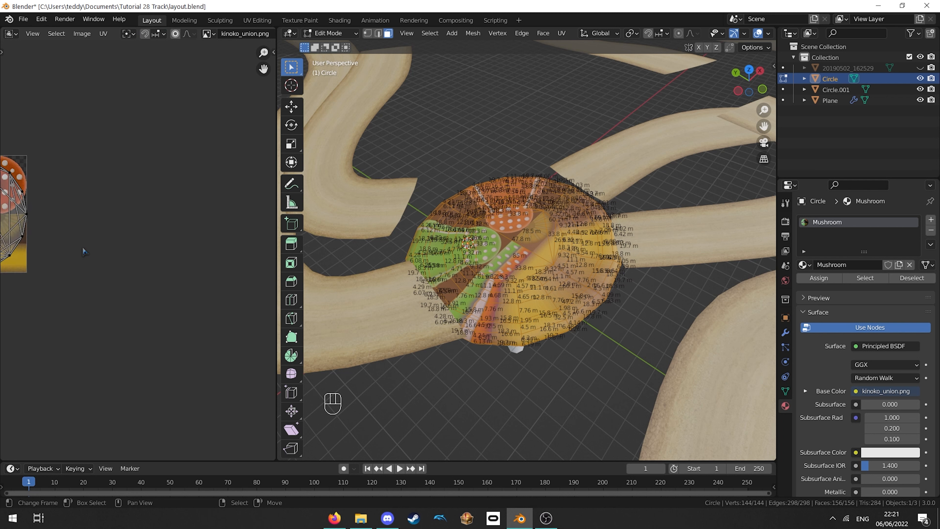
middle_click_drag(97, 259, 287, 256)
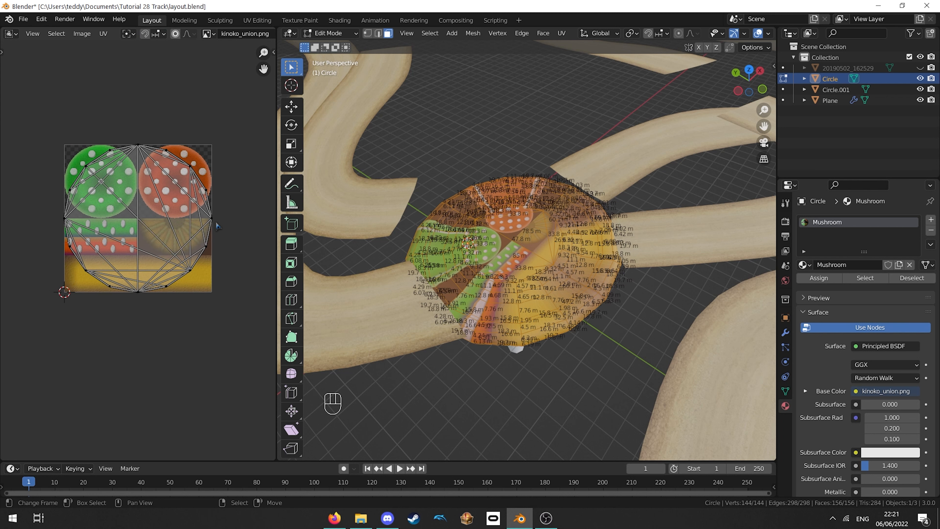
key("a")
key("a")
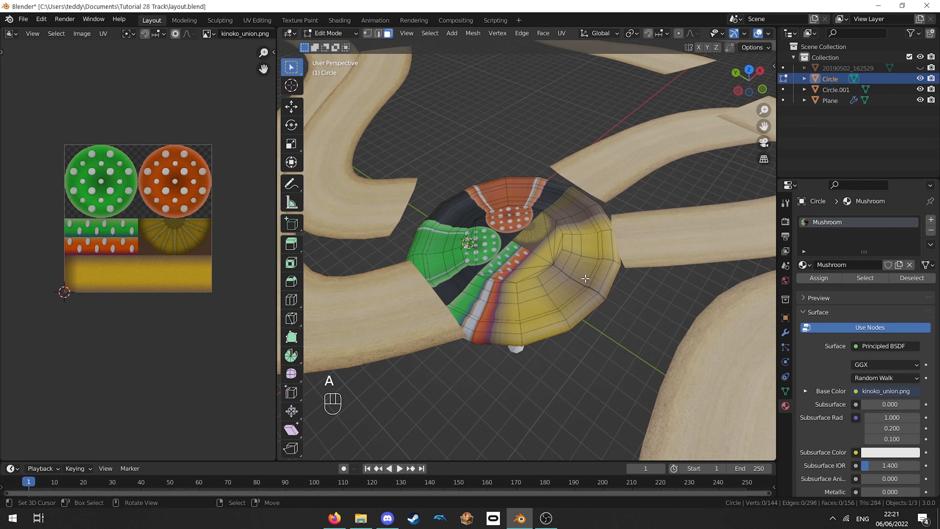
- Select all faces on the upper side of the mushroom cap and unwrap them
middle_click_drag(589, 302, 645, 268)
right_click(634, 260, "alt")
right_click(625, 252, "alt+shift")
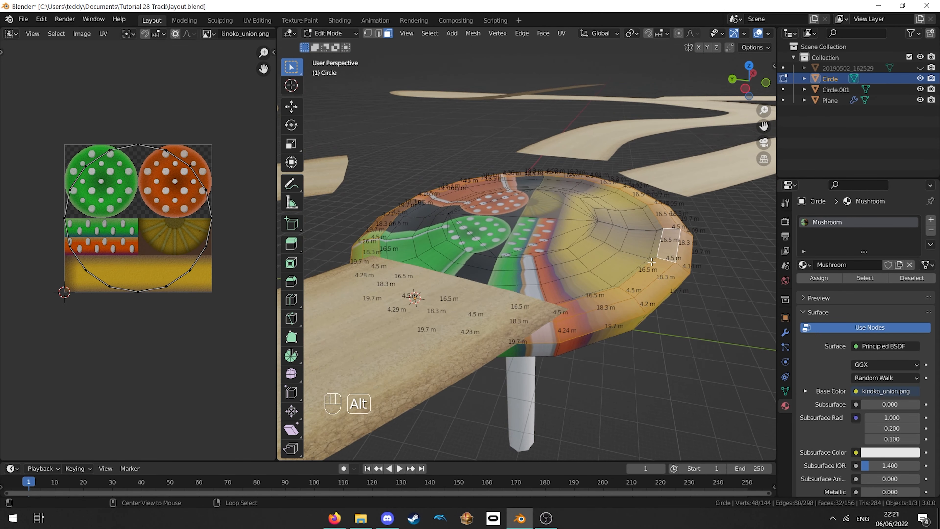
right_click(645, 256, "alt+shift")
right_click(631, 253, "alt+shift")
right_click(613, 246, "alt+shift")
right_click(598, 239, "alt+shift")
middle_click_drag(595, 241, 589, 284)
key("c")
left_click_drag(584, 290, 537, 312)
left_click_drag(485, 285, 590, 218)
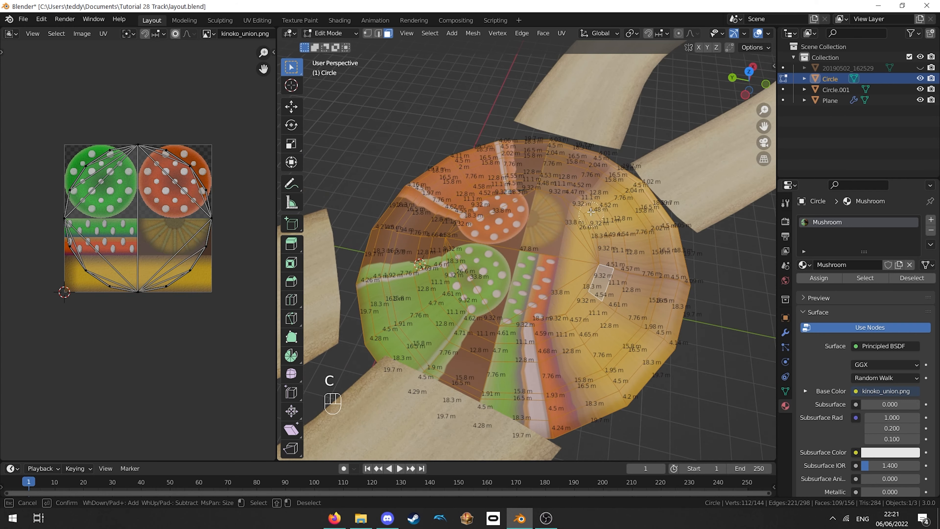
right_click(456, 222)
middle_click_drag(457, 222, 489, 189)
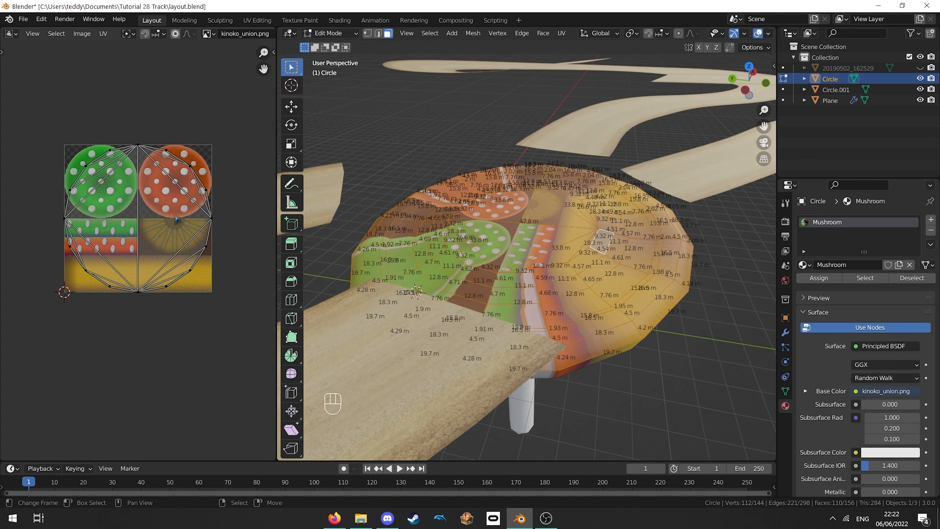
key("a")
key("u")
left_click(489, 189)
- Scale the cap top's UVs down and fit them over the orange spotted circle of the texture
key("a")
key("a")
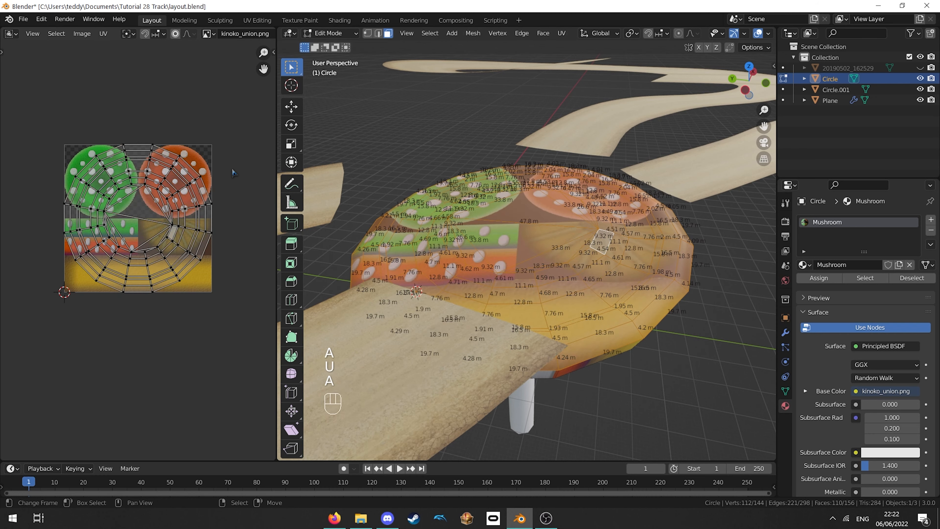
key("s")
left_click(178, 188)
key("g")
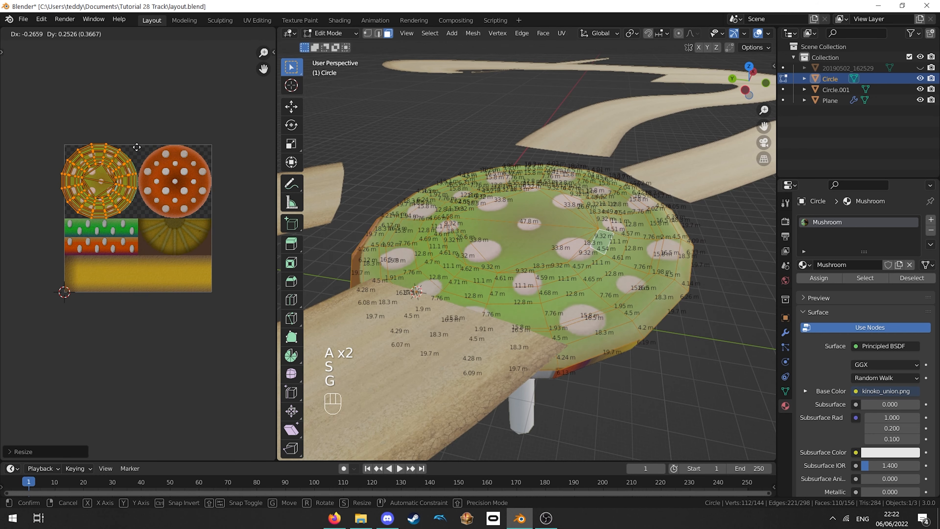
left_click(212, 152)
scroll(207, 167, "up", 5)
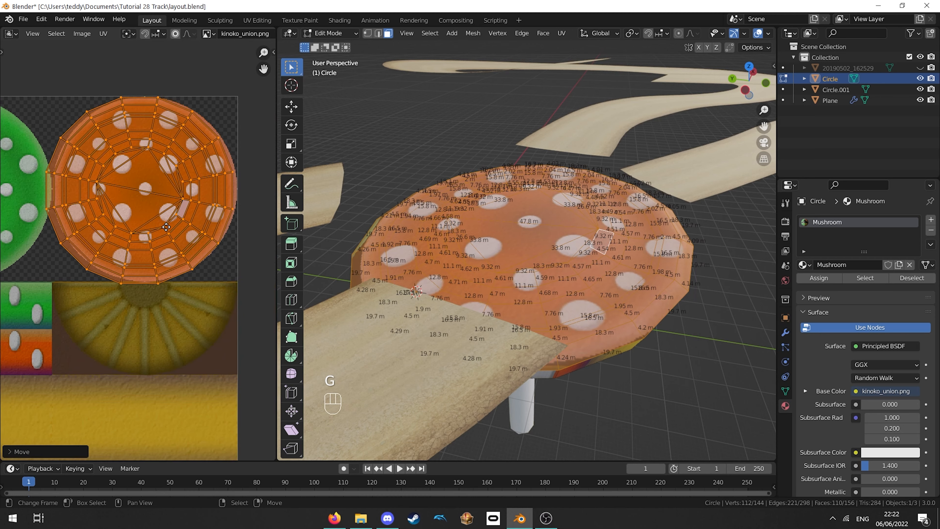
key("g")
key("s")
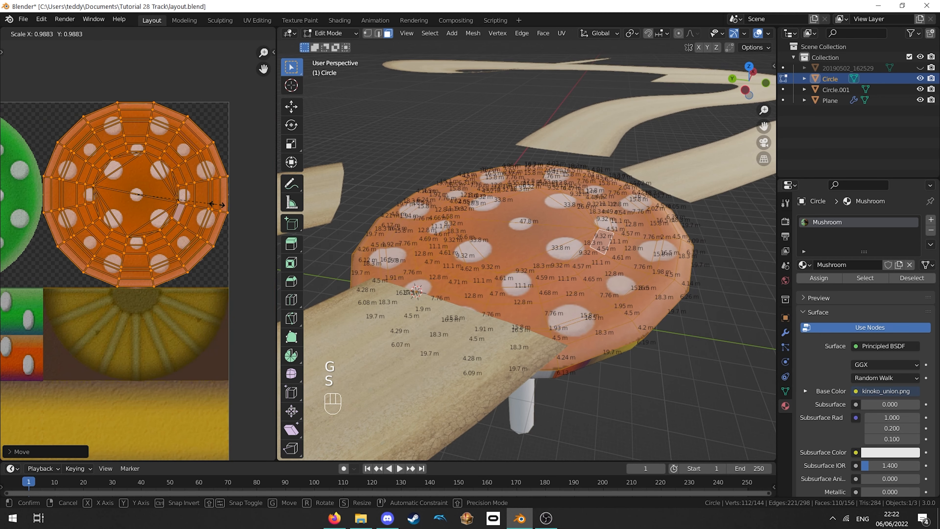
left_click(217, 207)
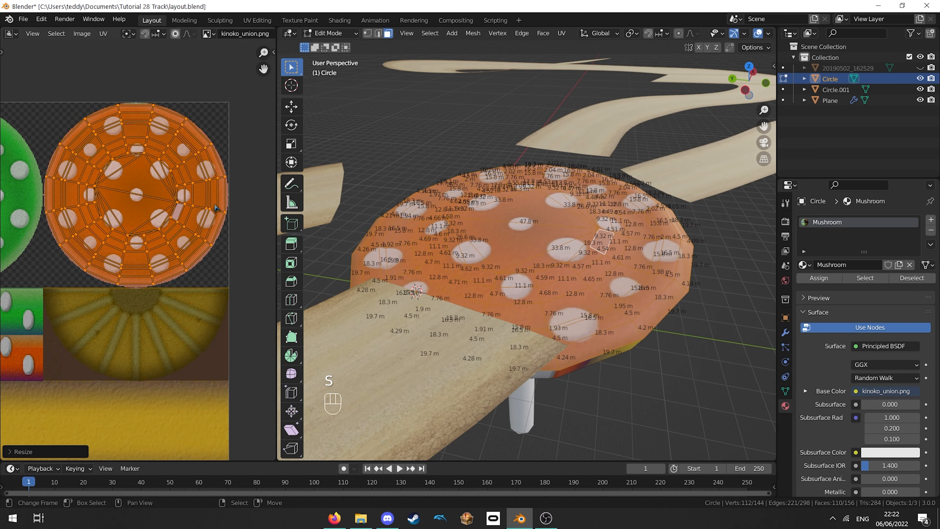
- Examine the spotted texture on the cap from above and at the rim outside Edit Mode
key("Tab")
scroll(623, 211, "down", 2)
mouse_move(623, 230)
middle_mouse_down()
mouse_move(602, 199)
mouse_move(616, 240)
middle_mouse_up()
key("Tab")
scroll(602, 199, "up", 1)
key("Tab")
scroll(622, 256, "up", 1)
middle_click_drag(632, 273, 616, 201)
key("Tab")
- Reset the UVs of the faces running around the cap's outer rim
scroll(616, 201, "up", 1)
scroll(178, 215, "down", 1)
middle_click_drag(178, 215, 195, 234, "shift")
middle_click_drag(492, 172, 513, 179)
key("u")
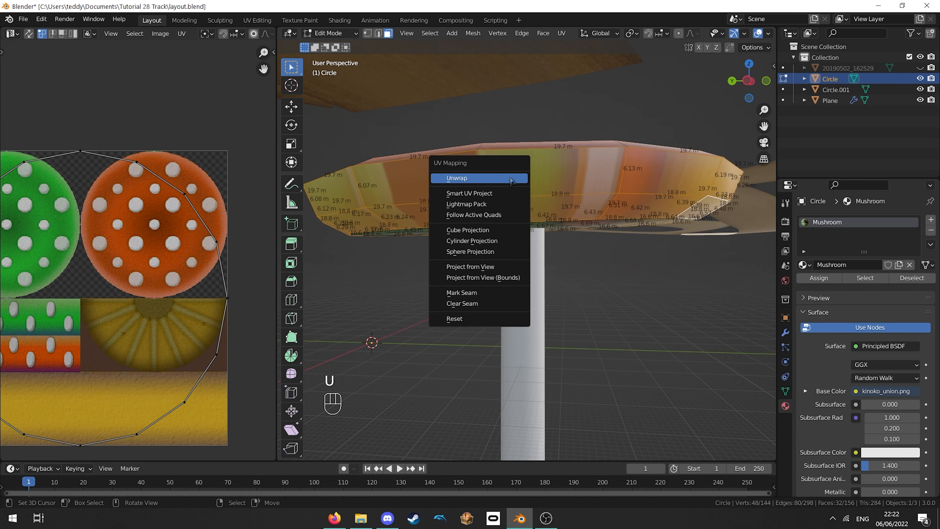
left_click(468, 319)
- Unwrap the rim faces into a straight grid with Follow Active Quads and select all their UVs
key("a")
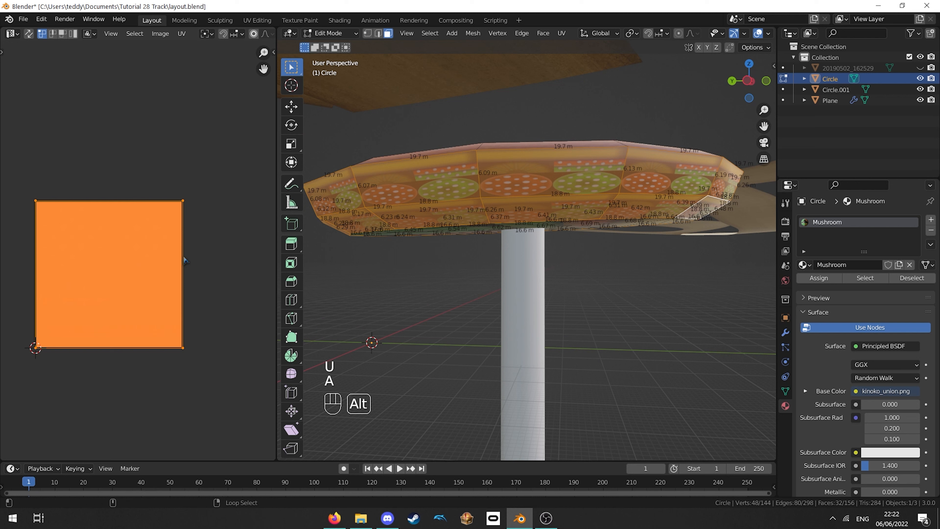
key("alt+e")
scroll(185, 261, "down", 8)
scroll(225, 257, "up", 4)
key("a")
key("a")
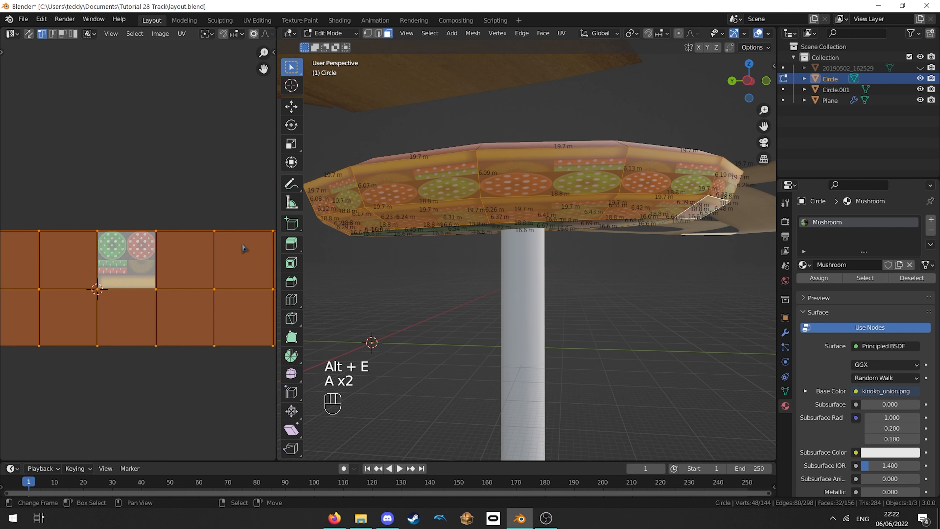
- Flatten the rim's UV grid vertically, shrink it and move it toward the orange spotted strip
key("s")
key("y")
left_click(226, 259)
key("s")
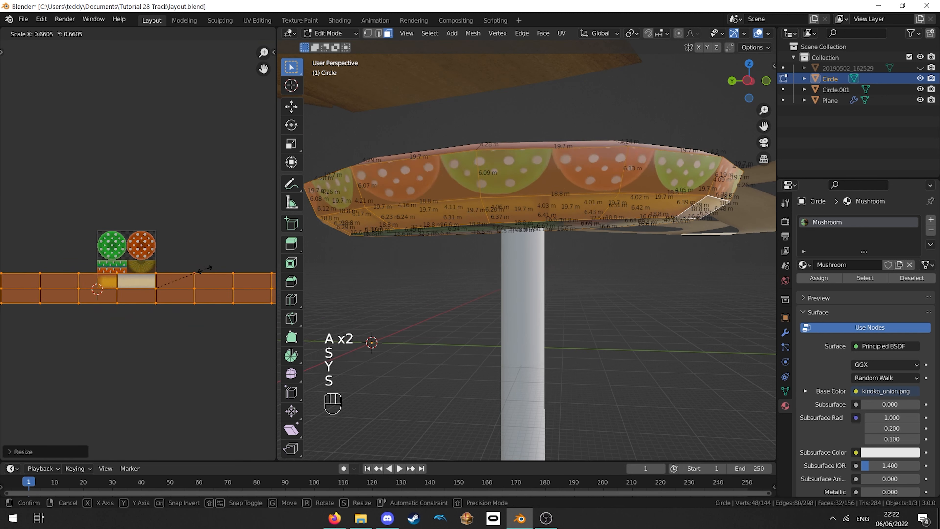
left_click(158, 288)
key("s")
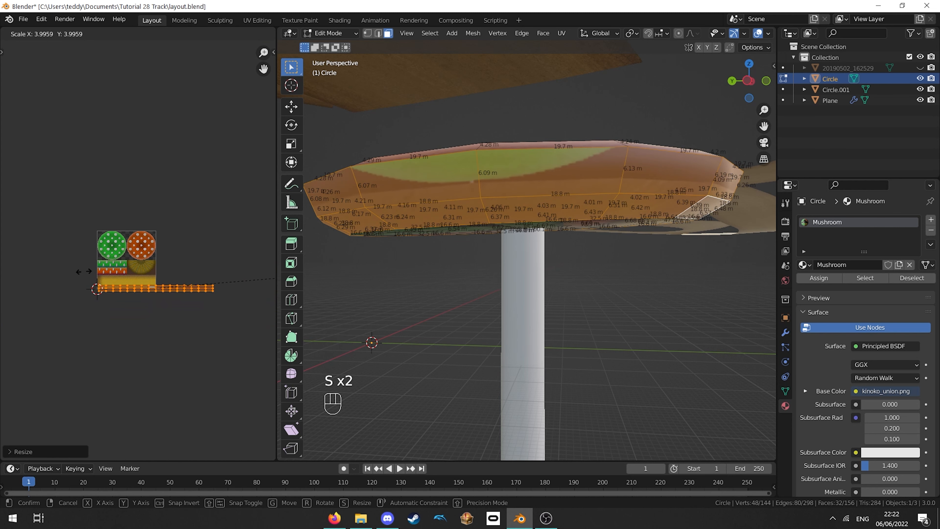
left_click(83, 273)
key("g")
left_click(32, 252)
- Narrow the rim's UV grid horizontally and position it inside the orange spotted strip of the texture
scroll(136, 250, "up", 5)
middle_click_drag(148, 250, 187, 218)
scroll(187, 223, "up", 1)
scroll(187, 258, "up", 2)
middle_click_drag(187, 259, 252, 233)
key("s")
key("x")
left_click(84, 264)
scroll(83, 268, "down", 2)
middle_click_drag(83, 269, 137, 256)
key("g")
left_click(153, 262)
scroll(138, 248, "up", 2)
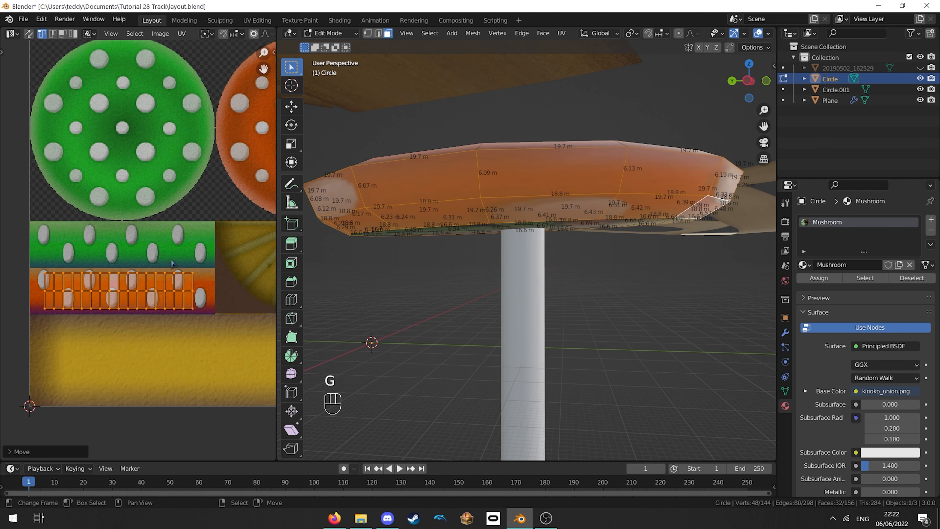
- Stretch the rim's UV grid vertically and horizontally to fill the orange strip, adjusting its horizontal position
key("s")
key("y")
left_click(200, 254)
key("s")
key("x")
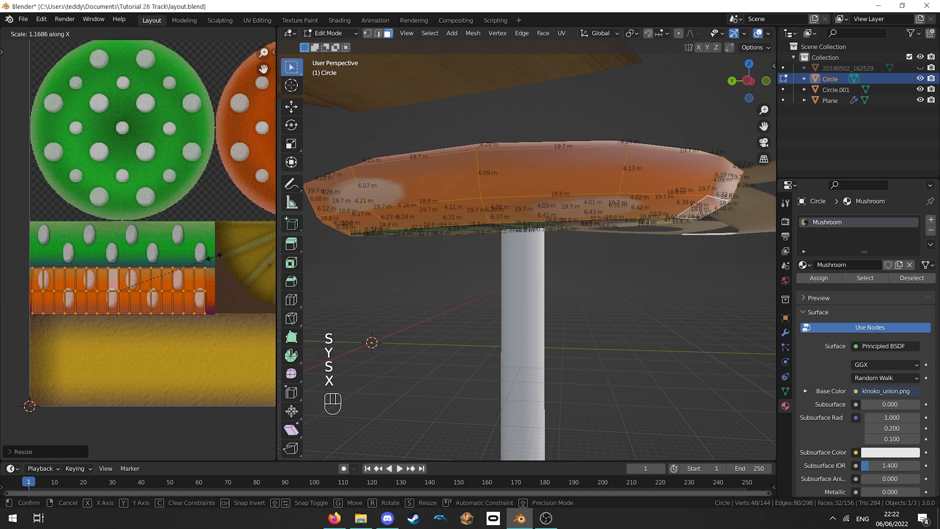
left_click(219, 258)
key("g")
key("x")
left_click(222, 257)
- Fine-tune the rim UVs' width and horizontal position so their ends line up with the orange strip's edges
key("s")
key("x")
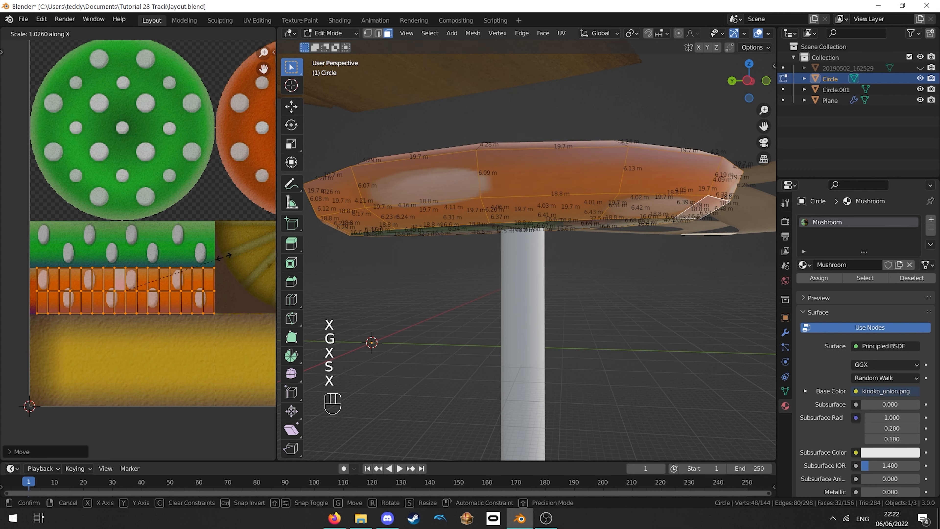
left_click(224, 257)
key("g")
key("x")
left_click(217, 257)
key("s")
key("x")
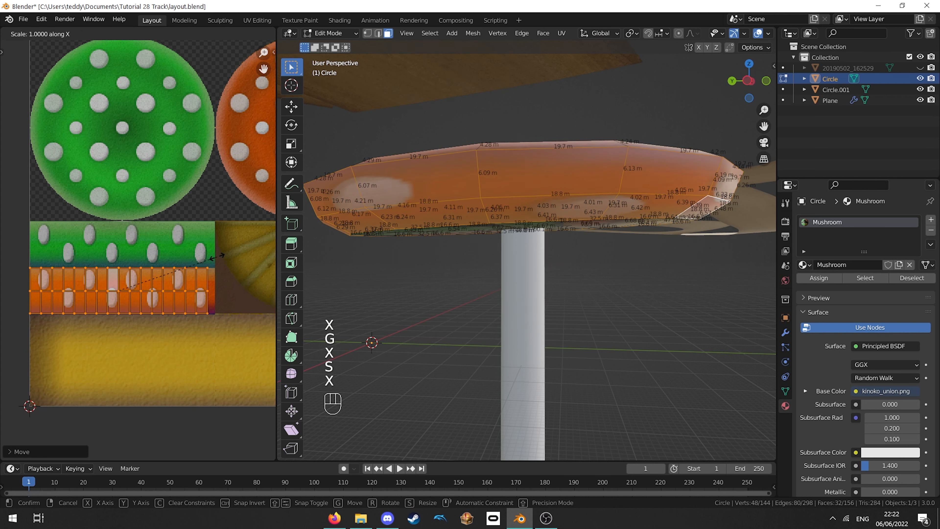
left_click(220, 257)
key("g")
key("x")
left_click(224, 257)
- Rotate the rim's UVs by 180 degrees and check the texture around the mushroom cap
type("r180")
key("Return")
key("Tab")
key("Tab")
middle_click_drag(572, 209, 640, 227)
key("Tab")
key("Tab")
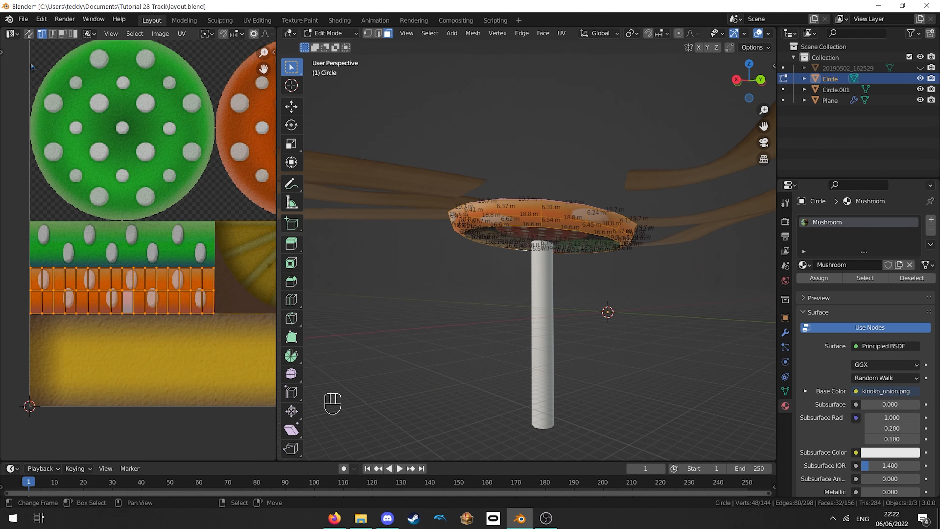
key("a")
key("c")
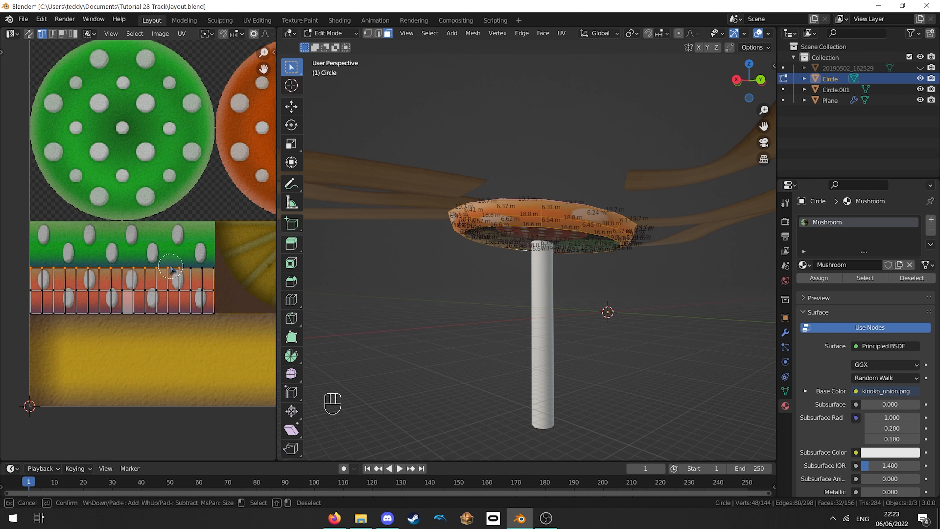
left_click_drag(196, 265, 206, 265)
key("Escape")
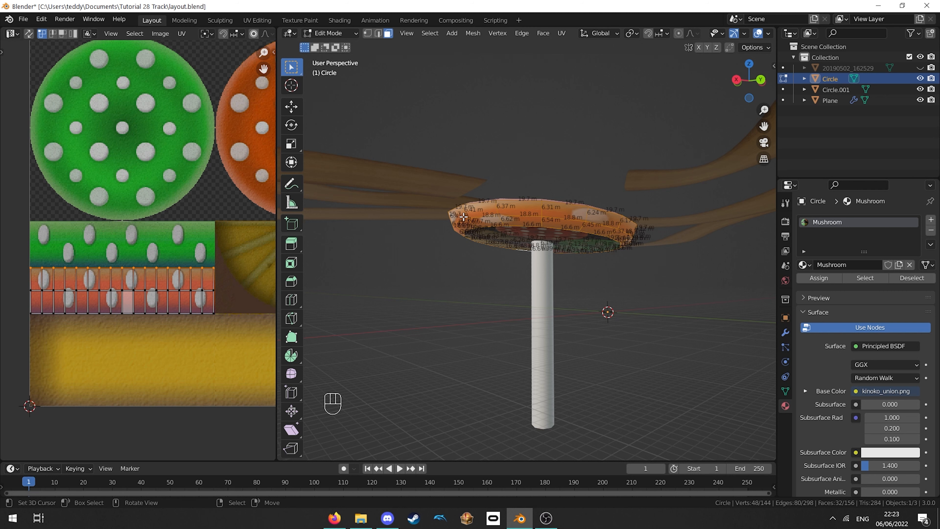
middle_click_drag(463, 217, 441, 234)
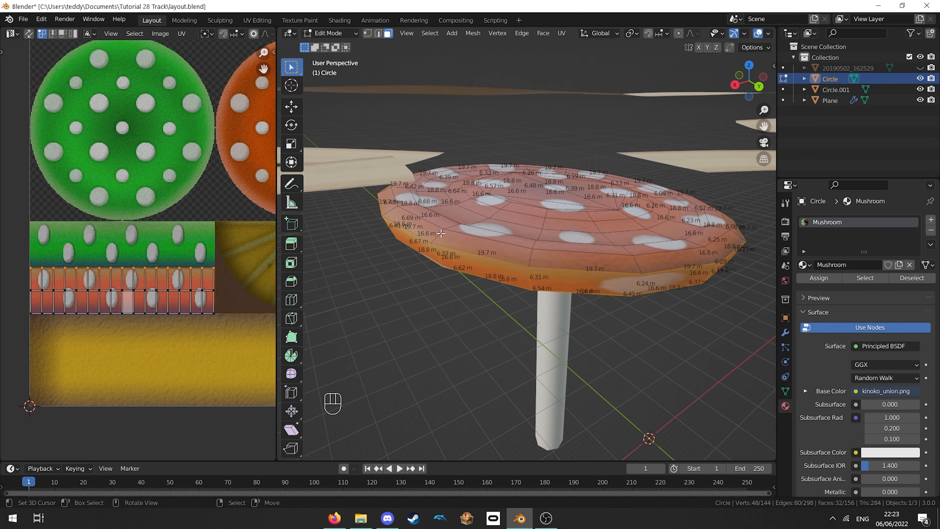
scroll(441, 233, "up", 2)
scroll(159, 265, "down", 2)
scroll(159, 265, "up", 1)
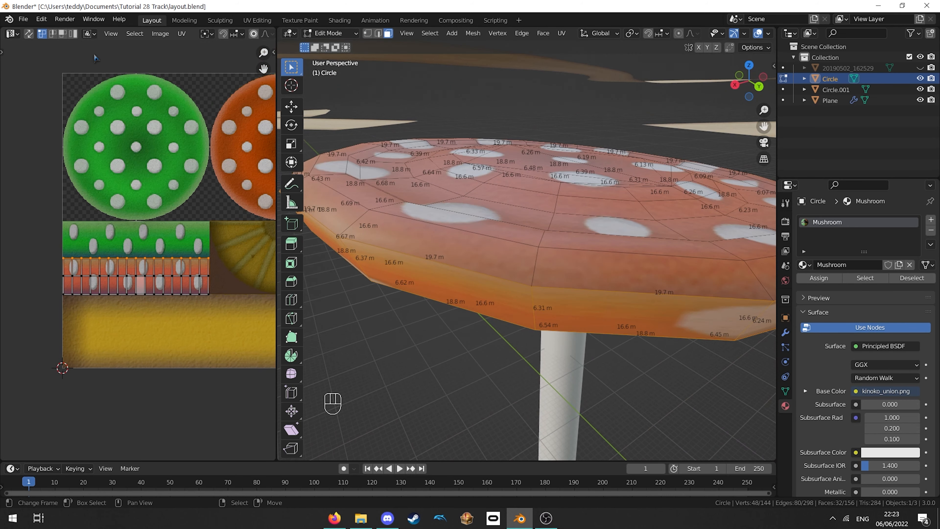
- Rip the leftmost four columns off the rim's UV grid and shift them outward along the X axis
key("c")
left_click_drag(90, 279, 92, 264)
right_click(92, 264)
key("g")
key("x")
key("Escape")
key("v")
key("x")
- Rip the rest of the rim's UV grid into separate four-column islands with small shifts along X
key("a")
key("c")
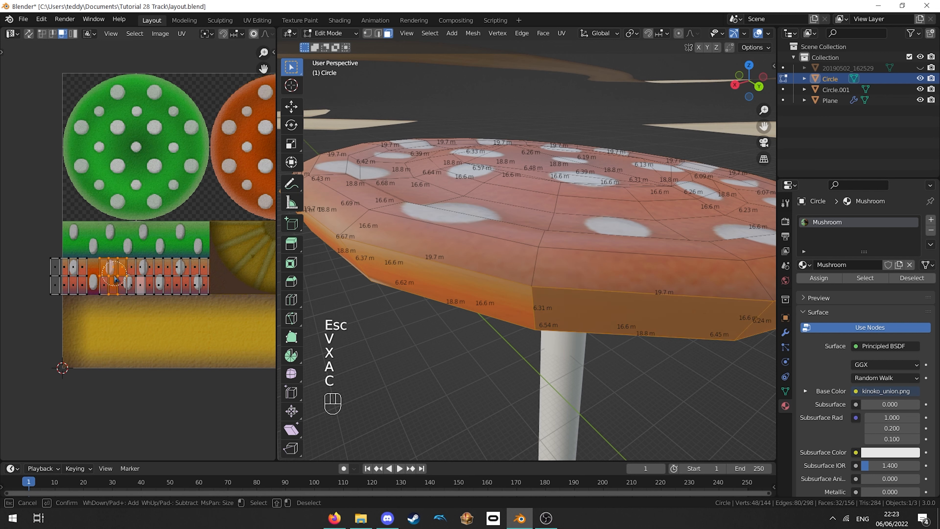
key("v")
key("x")
key("a")
key("c")
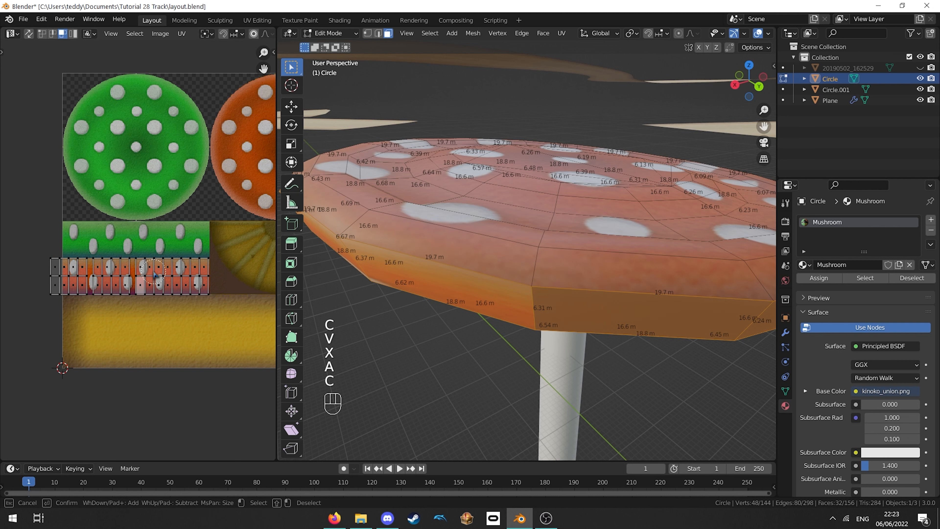
key("v")
key("x")
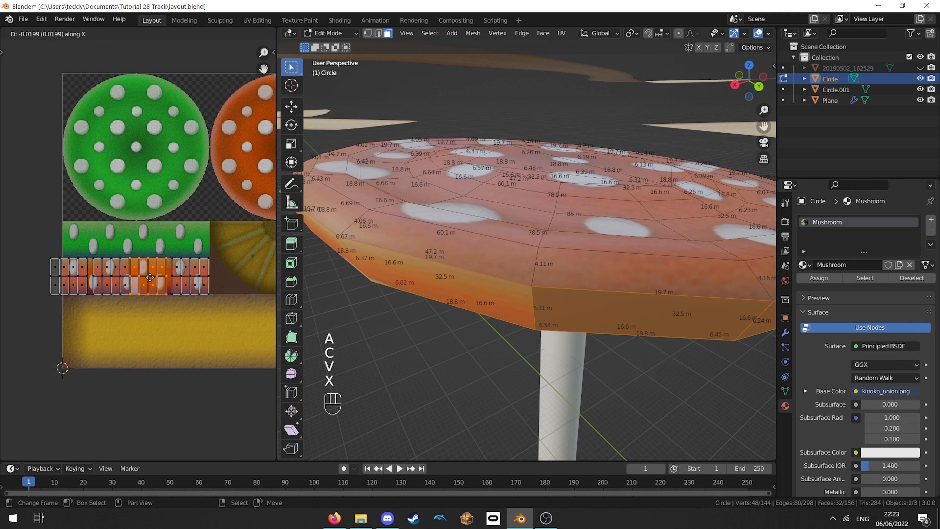
right_click(153, 277)
key("a")
scroll(167, 284, "up", 1)
scroll(167, 285, "down", 1)
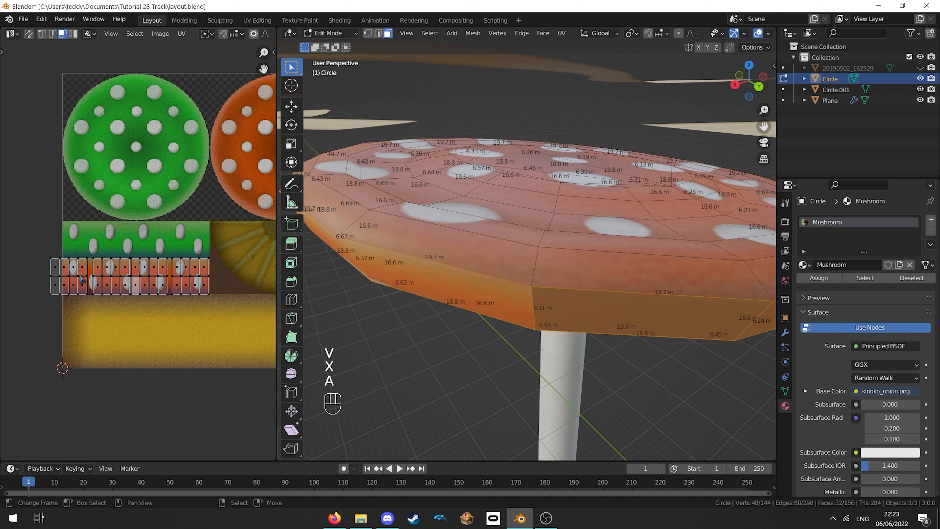
- Move the detached UV islands at the orange strip's start along X so they overlap the neighbouring columns
key("l")
key("g")
key("x")
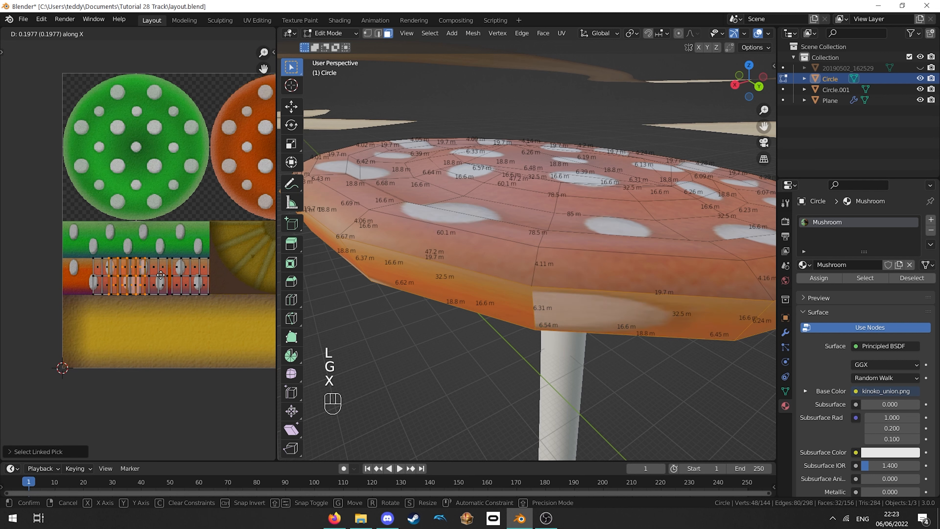
left_click(155, 276)
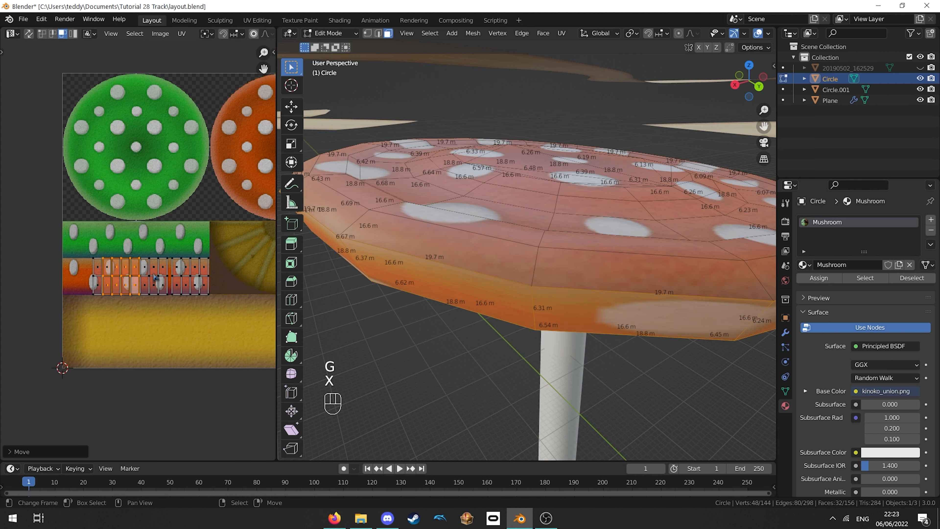
key("a")
key("k")
key("l")
key("g")
key("x")
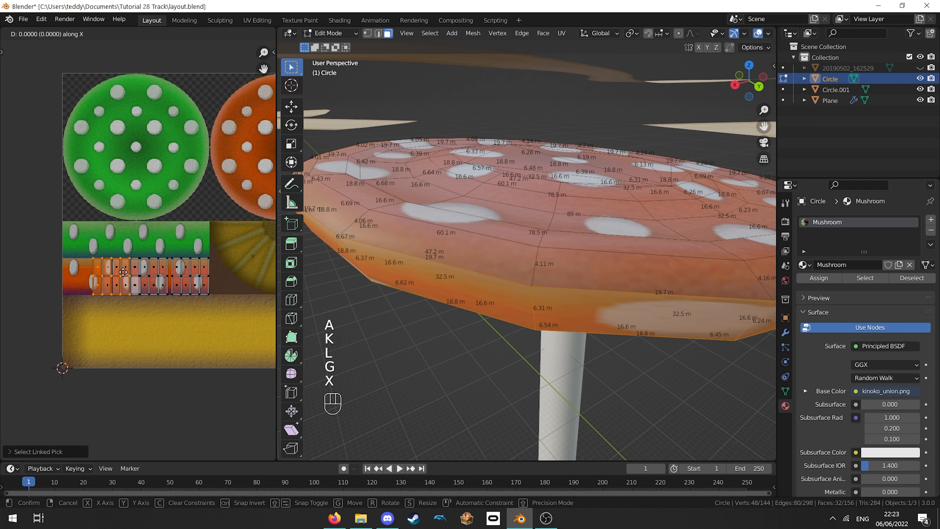
left_click(136, 272)
- Fine-tune the overlapping UV islands' alignment along X over the strip's spots
scroll(137, 274, "up", 5)
key("g")
key("x")
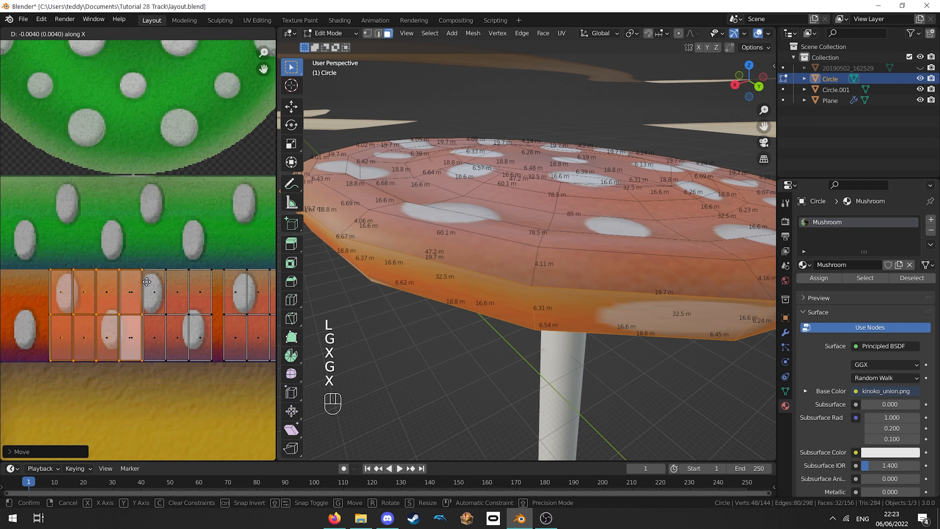
left_click(147, 282)
key("g")
key("x")
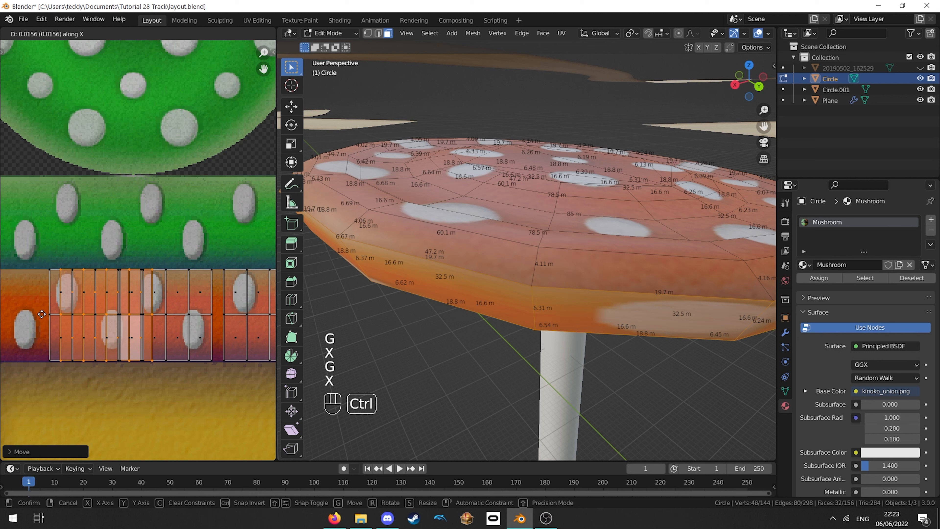
left_click(33, 314, "ctrl")
- Move the next four-column UV island along X on top of the stacked island
key("a")
key("l")
key("g")
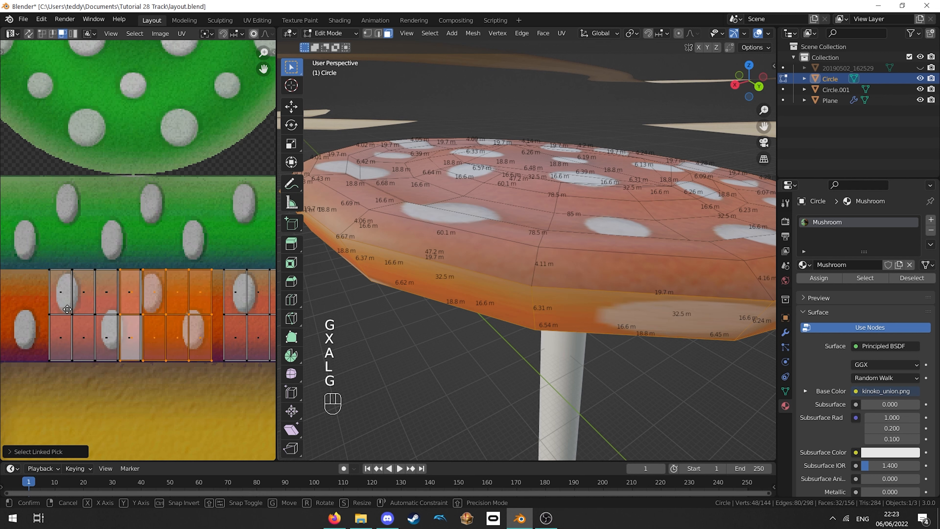
key("x")
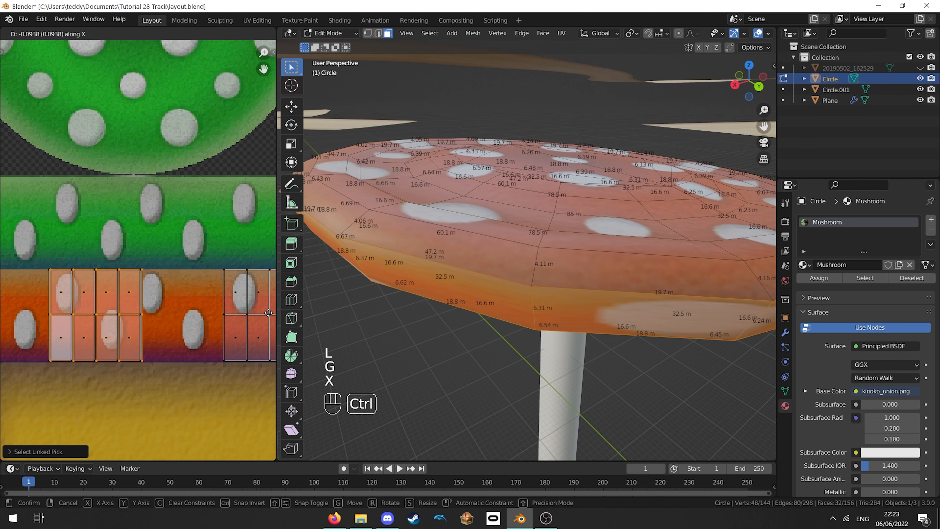
left_click(47, 312)
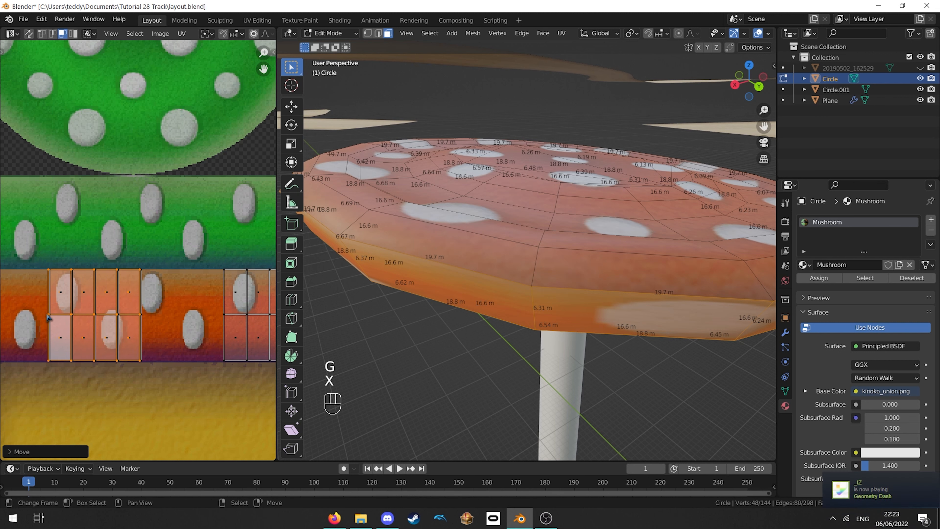
key("g")
key("x")
left_click(52, 313)
- Turn on UV snapping with the Vertex target and snap the moved island along X to the stack
left_click(184, 34)
left_click(200, 34)
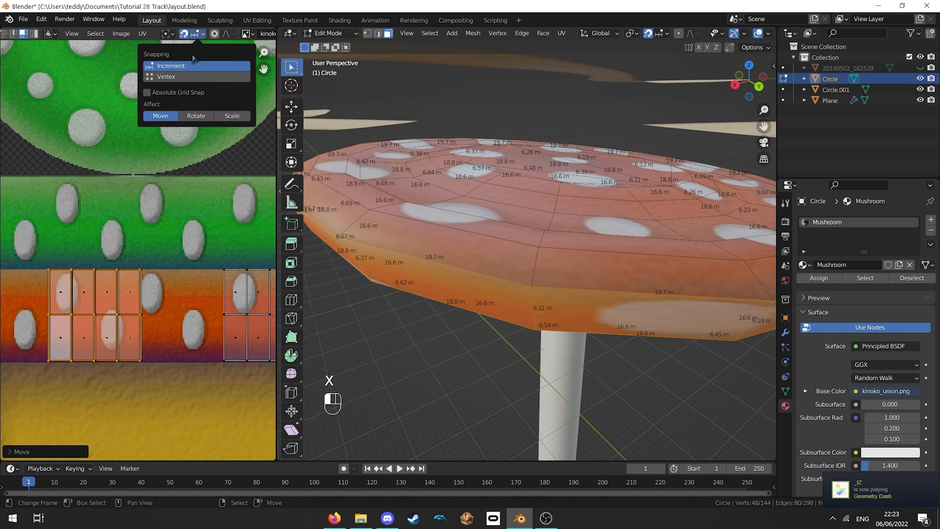
left_click(188, 75)
key("g")
key("x")
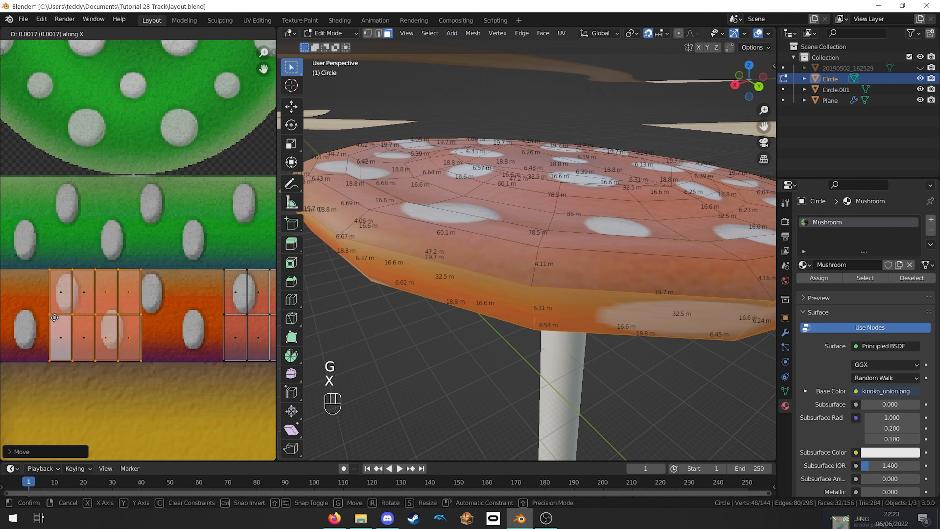
left_click(49, 317)
- Snap the remaining separate UV island along X onto the stack and align the next stacked island to it
key("a")
key("l")
key("g")
key("x")
left_click(143, 311)
key("a")
key("l")
key("g")
key("x")
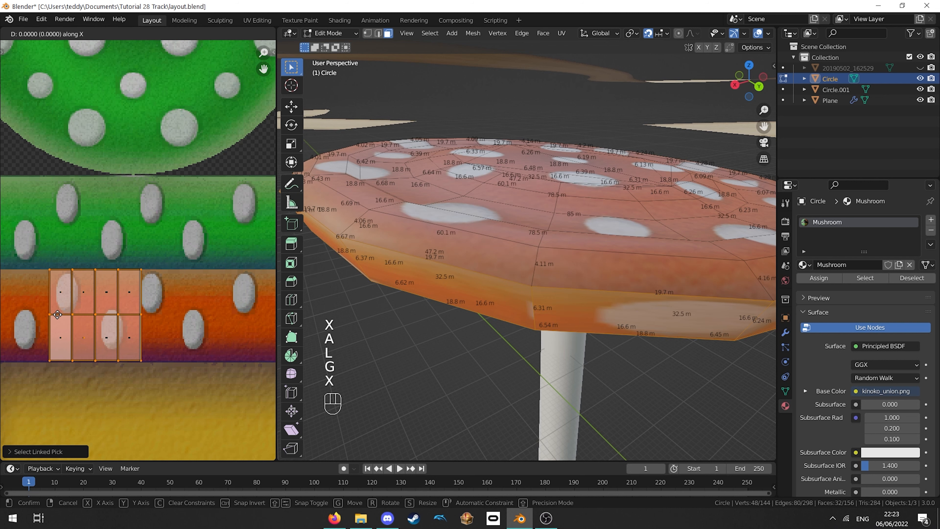
left_click(138, 325)
- Snap one more stacked UV island into line along X, then reselect all of the rim's UVs
key("a")
key("l")
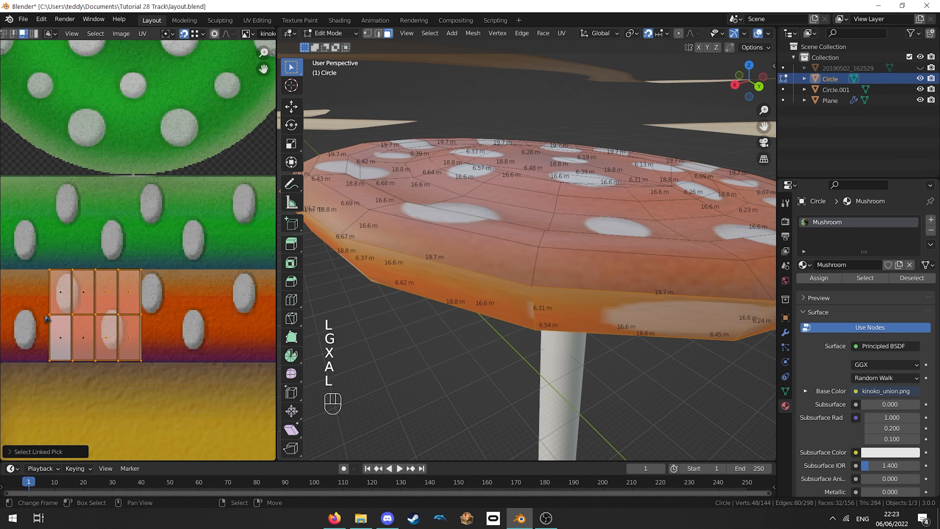
key("g")
key("x")
left_click(157, 338)
key("a")
key("Tab")
key("Tab")
key("a")
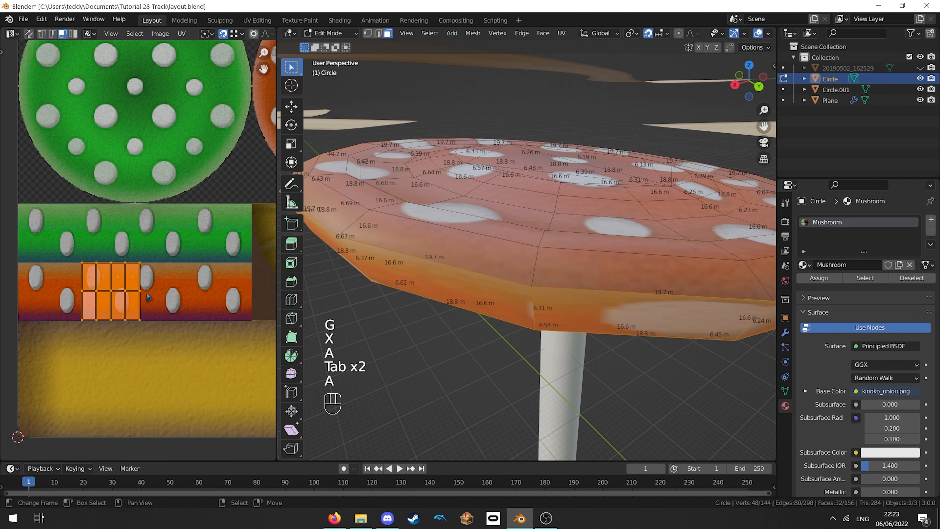
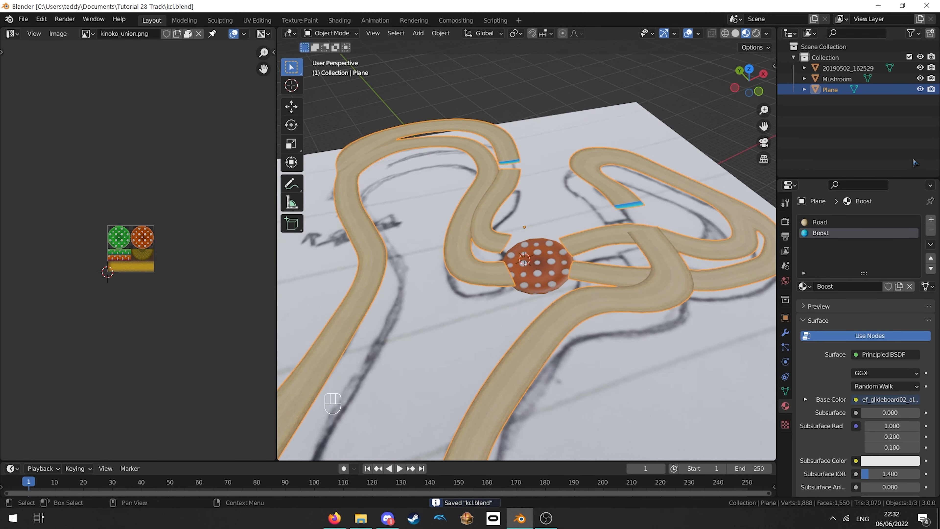
- Select the reference image, the mushroom and the road in kcl.blend and join them into one object
key("Tab")
middle_click_drag(580, 248, 526, 217)
key("a")
key("a")
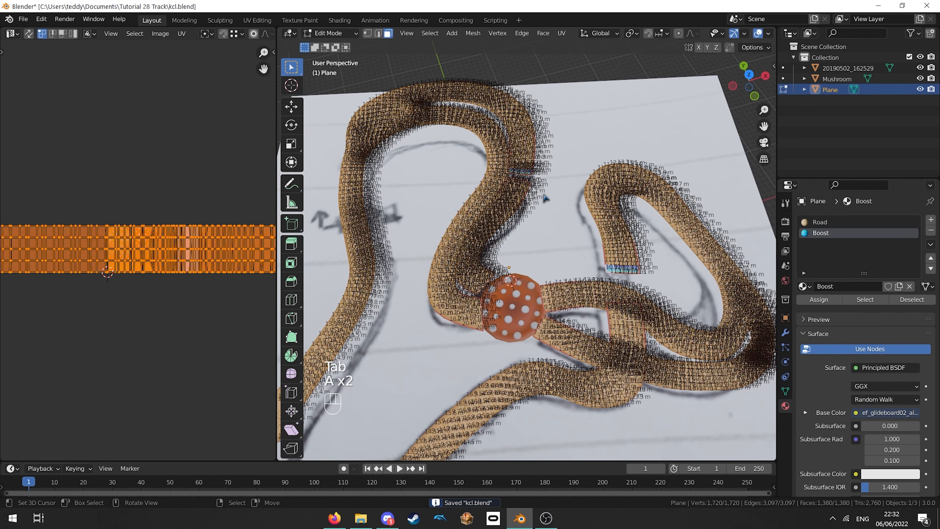
scroll(526, 218, "down", 4)
key("Tab")
key("a")
key("a")
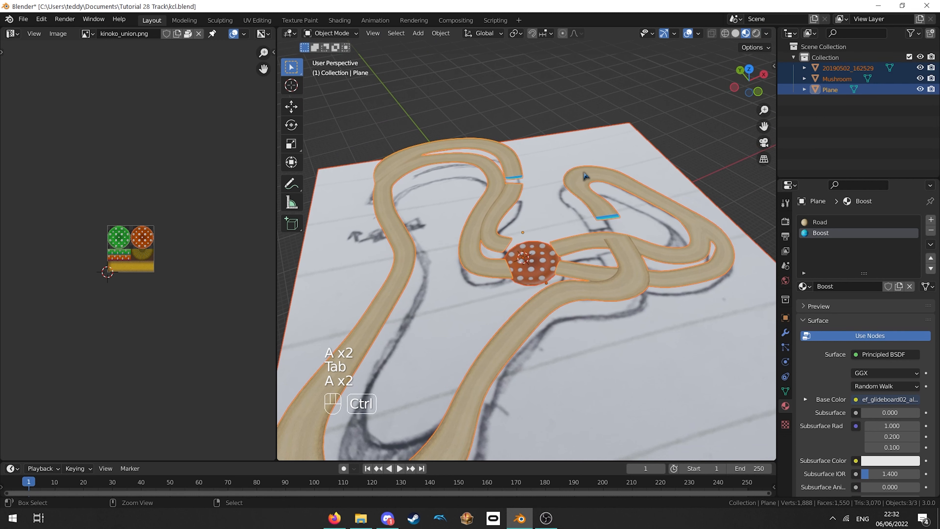
key("ctrl+j")
- Delete the reference image's face from the joined mesh
key("Tab")
key("a")
key("semicolon")
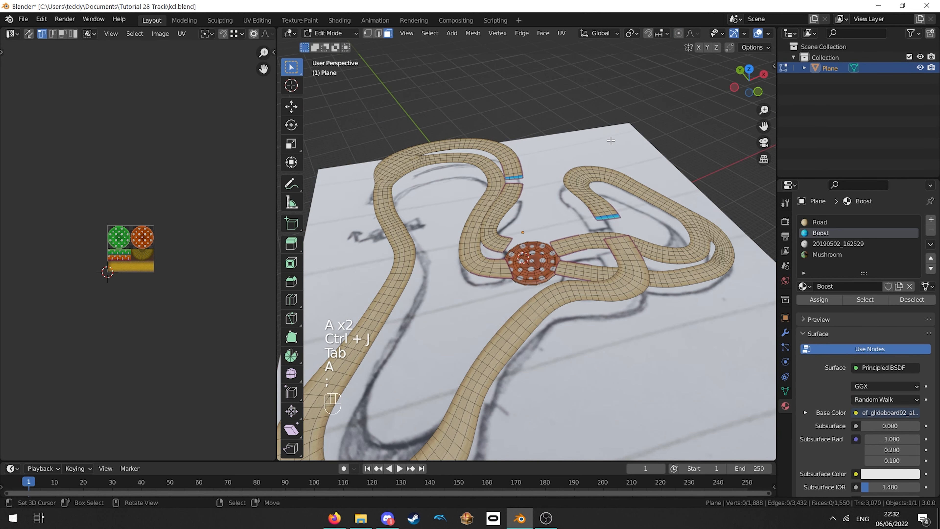
key("k")
key("l")
key("x")
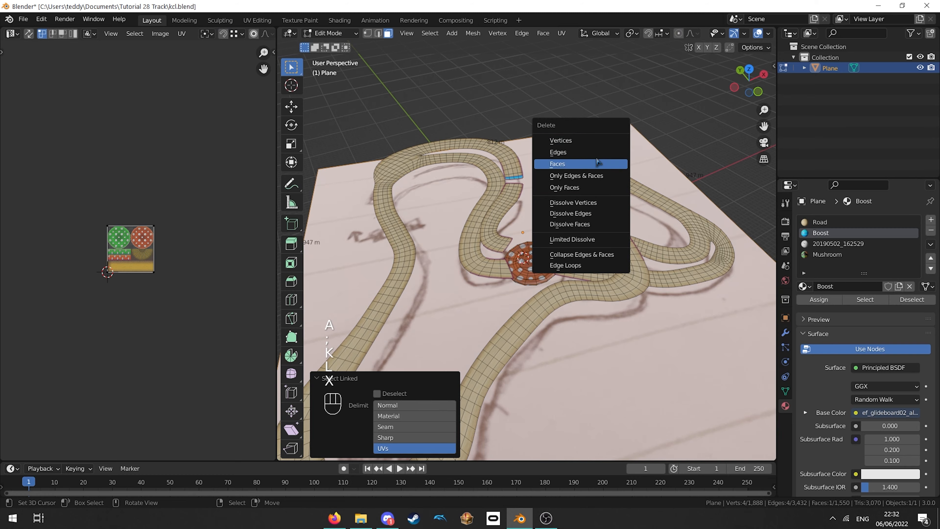
left_click(603, 162)
- Delete the ring of faces that forms the mushroom's stem
mouse_move(555, 255)
middle_mouse_down()
mouse_move(544, 272)
mouse_move(542, 247)
middle_mouse_up()
scroll(544, 272, "up", 2)
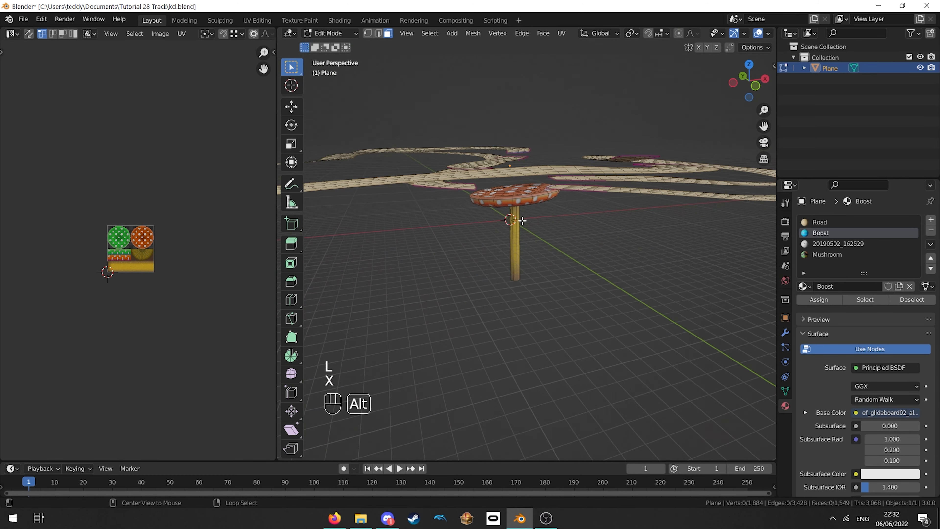
right_click(522, 220, "alt")
key("x")
left_click(521, 220)
scroll(545, 195, "down", 1)
middle_click_drag(545, 195, 553, 240)
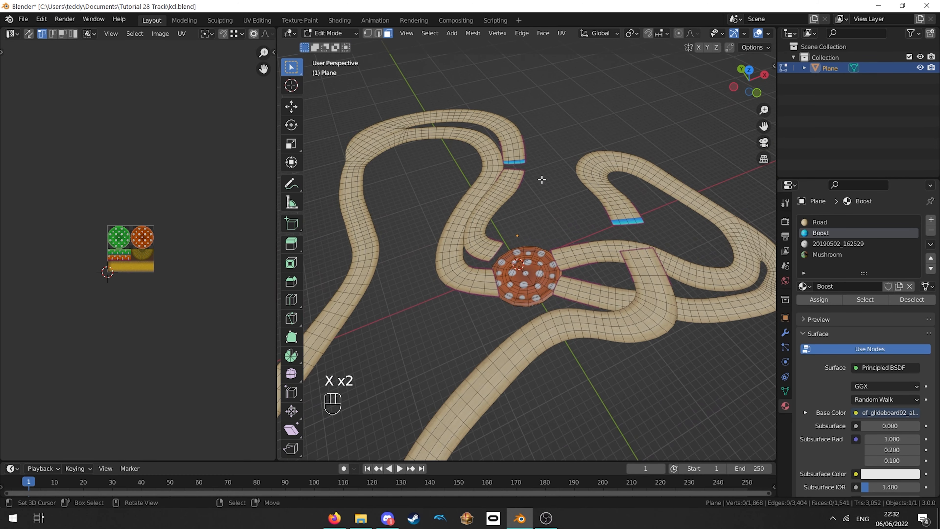
middle_click_drag(542, 180, 542, 216)
scroll(542, 217, "up", 3)
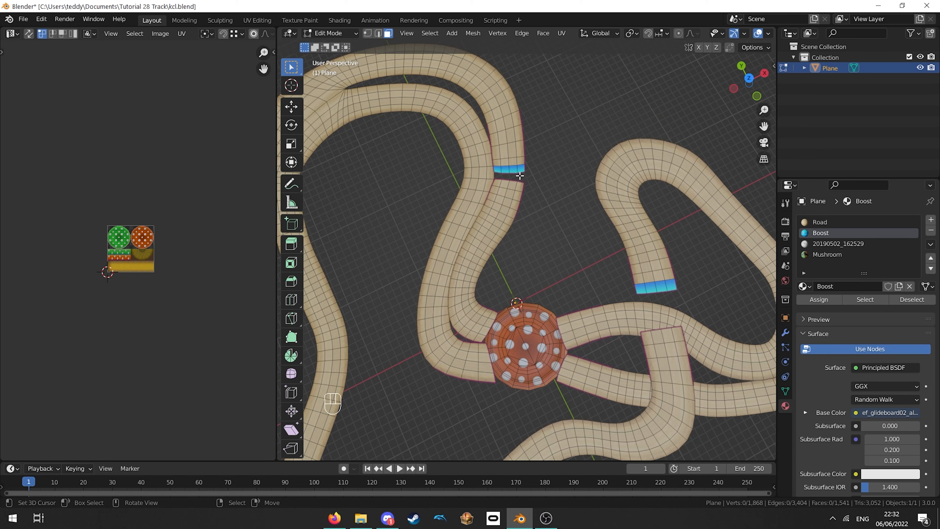
left_click(519, 175, "alt")
key("alt+a")
left_click(520, 171, "alt")
key("alt+a")
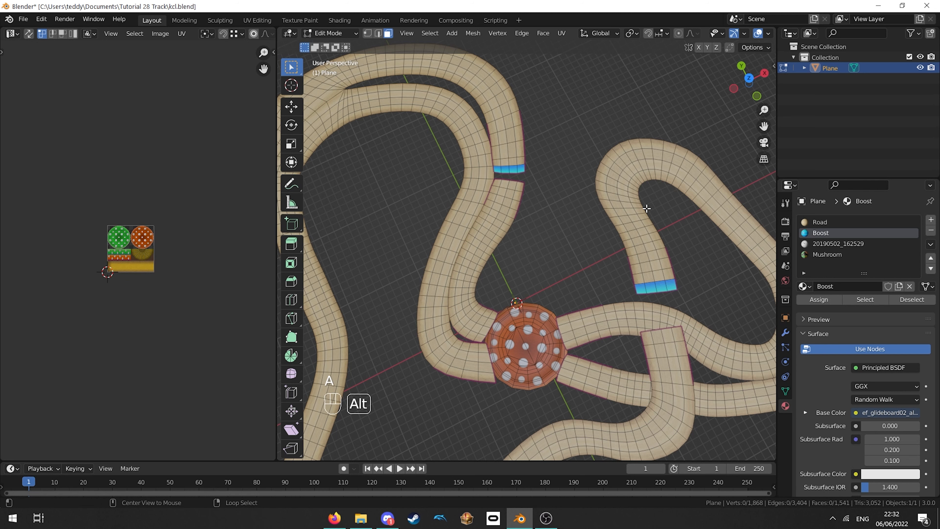
left_click(646, 208, "alt")
key("ctrl+z")
key("ctrl+z")
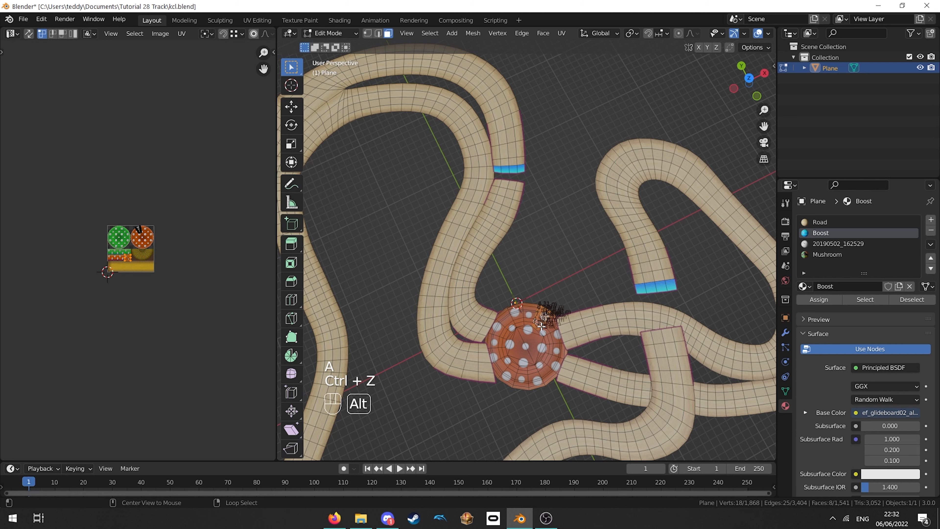
key("ctrl+z")
middle_click_drag(543, 320, 620, 254)
right_click(628, 158, "alt")
middle_click_drag(630, 163, 553, 225)
key("ctrl+z")
scroll(619, 234, "down", 3)
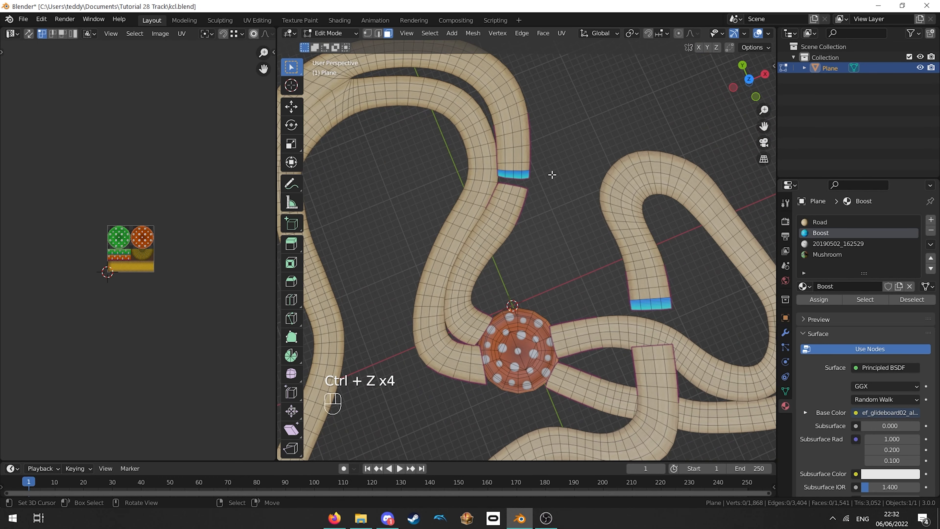
- Separate the blue boost strips at both road ends into their own object, then select all remaining faces
left_click(516, 174, "alt")
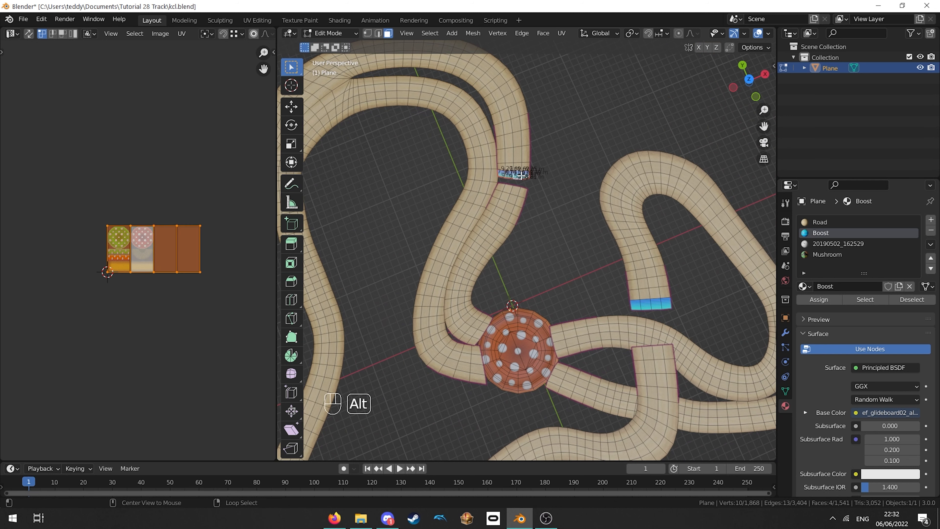
left_click(662, 302, "alt+shift")
key("p")
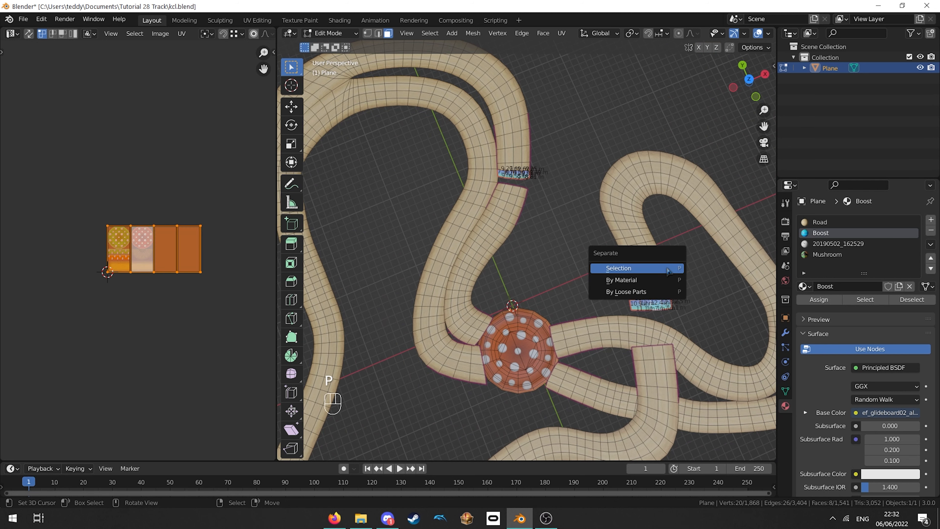
left_click(666, 268)
key("a")
key("a")
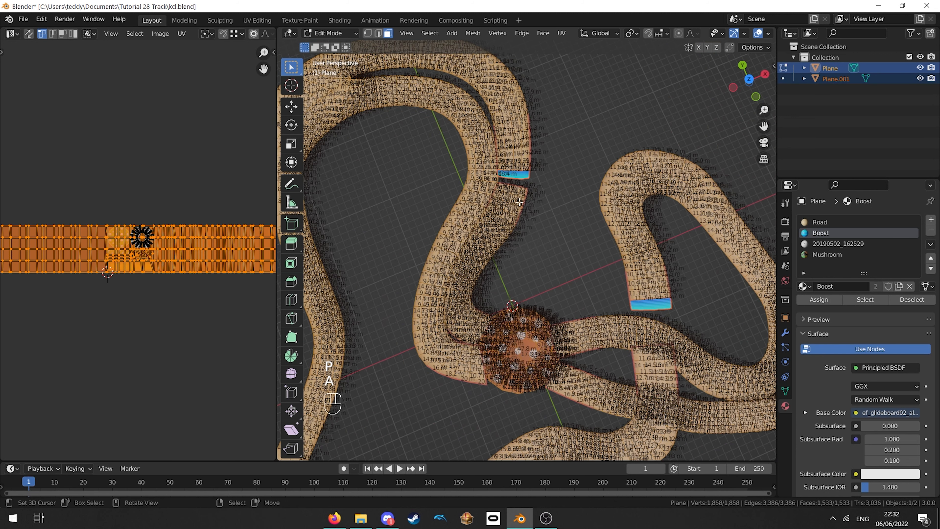
- Separate the top surface of the mushroom cap into its own object
middle_click_drag(528, 270, 537, 211, "shift")
scroll(583, 241, "up", 3)
middle_click_drag(540, 269, 577, 222)
key("l")
middle_click_drag(577, 222, 550, 208, "shift")
key("p")
left_click(543, 241)
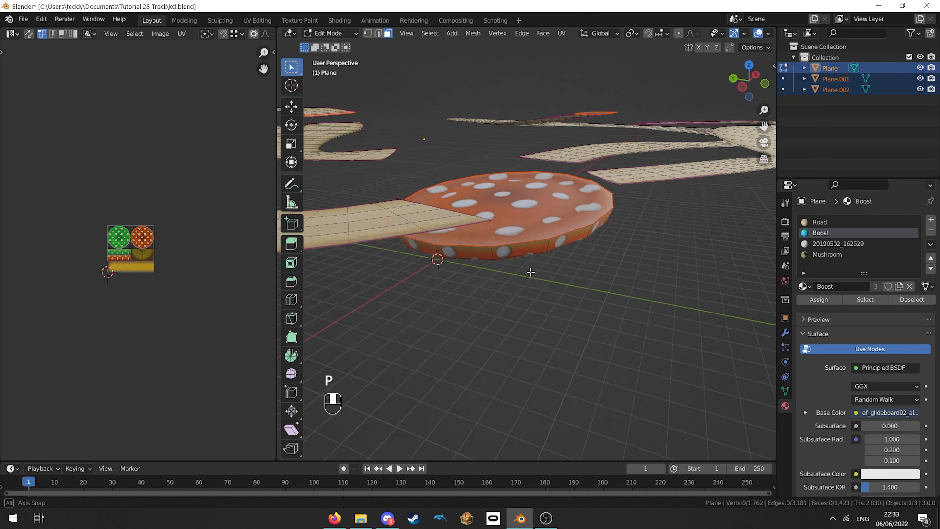
- Select the mushroom cap's side faces as linked faces delimited by Normal, separate them into their own object and leave edit mode
key("a")
key("a")
key("l")
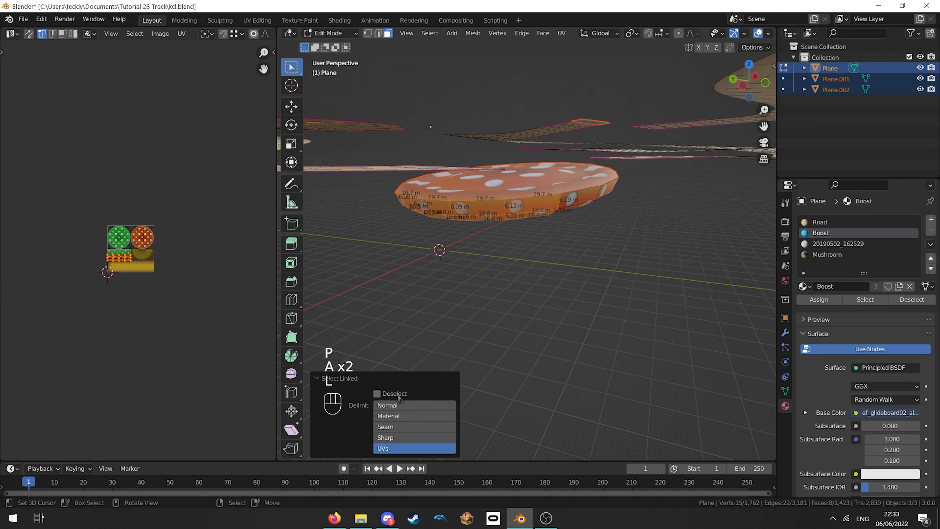
left_click(388, 405)
middle_click_drag(493, 271, 472, 289)
key("p")
left_click(477, 219)
key("Tab")
scroll(471, 289, "down", 9)
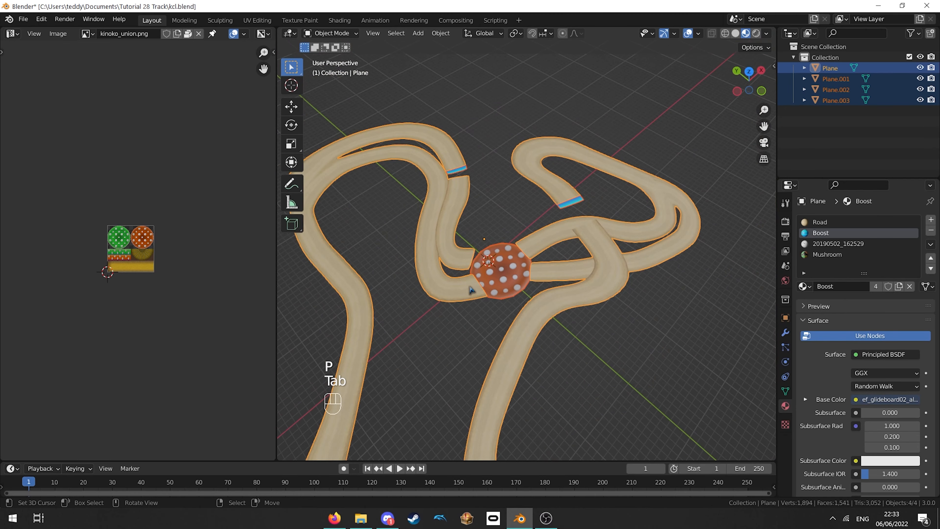
- Rename the road object as Road
right_click(476, 238)
scroll(481, 240, "up", 5)
middle_click_drag(510, 234, 516, 220)
scroll(516, 220, "up", 2)
scroll(517, 222, "up", 1)
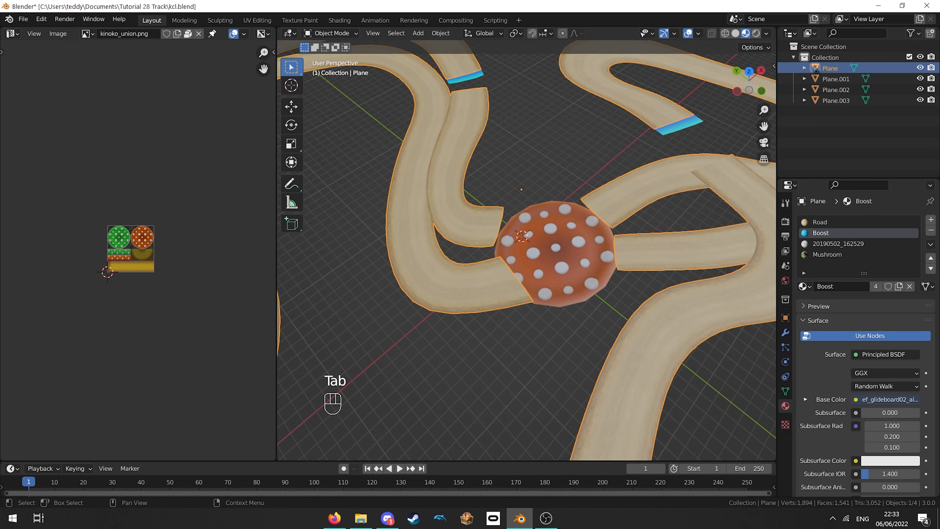
double_click(829, 68)
type("Road")
key("Return")
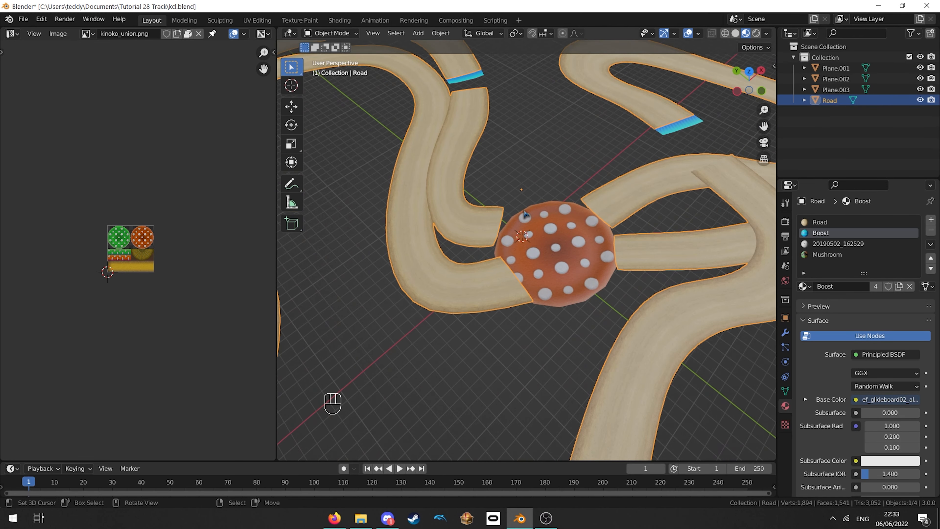
- Rename the mushroom cap's top object as Bounce
left_click(831, 78)
double_click(829, 79)
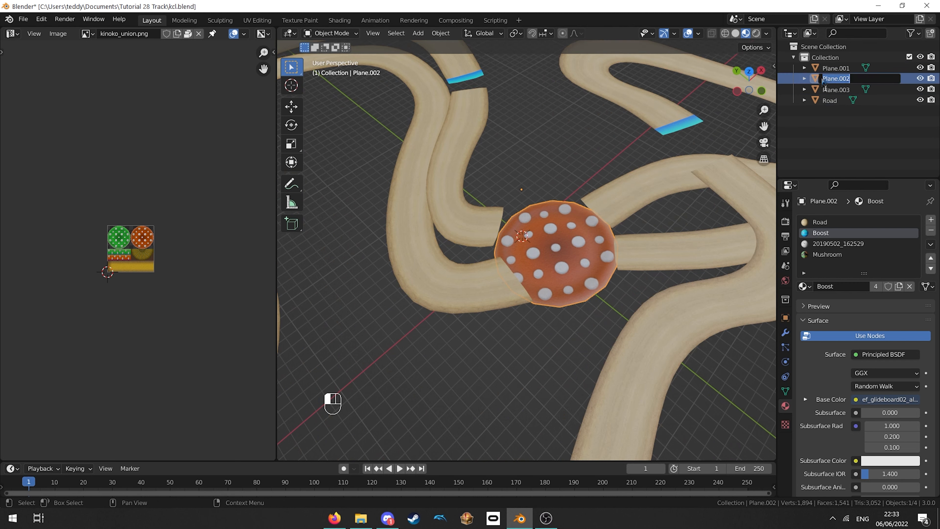
type("Bounce")
key("Return")
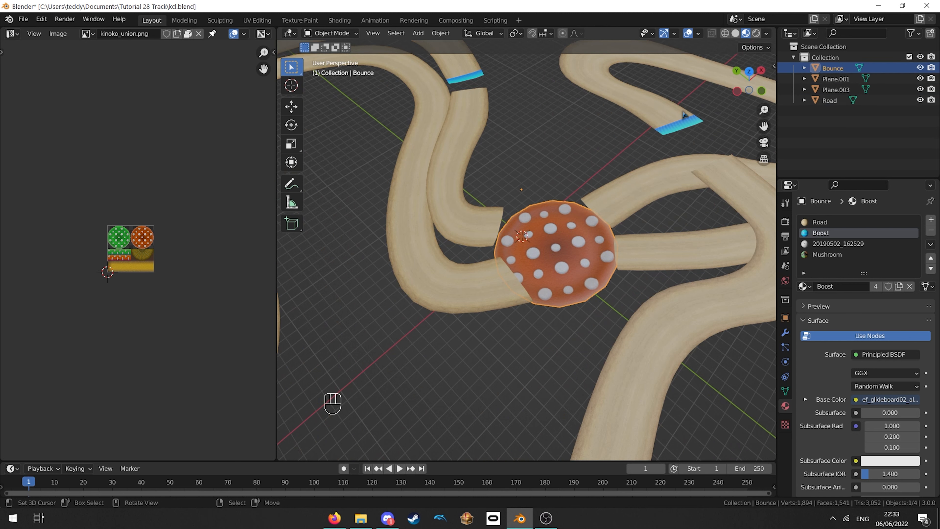
- Rename the object with the blue boost strips as Boost Ramp
left_click(836, 78)
double_click(844, 78)
type("B")
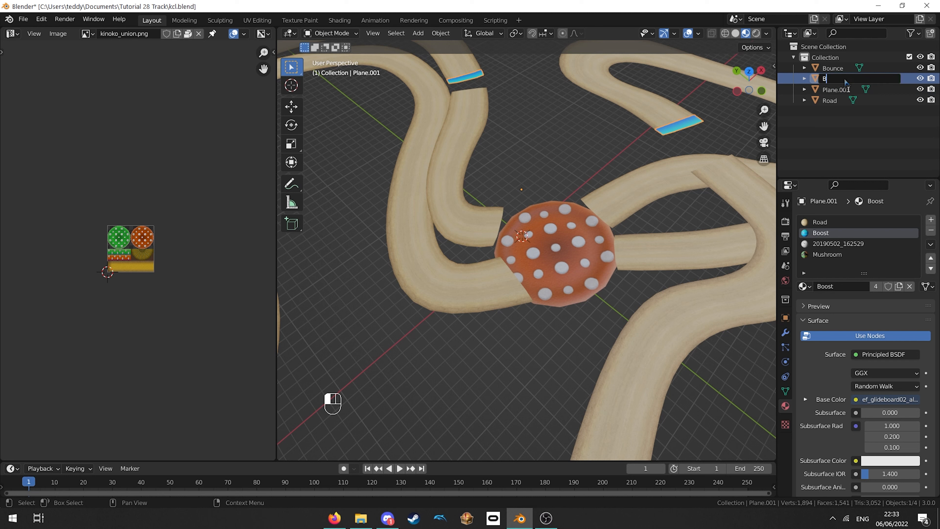
type("oost Ramp")
key("Return")
- Rename the mushroom cap's side object as MushroomWall
left_click(833, 90)
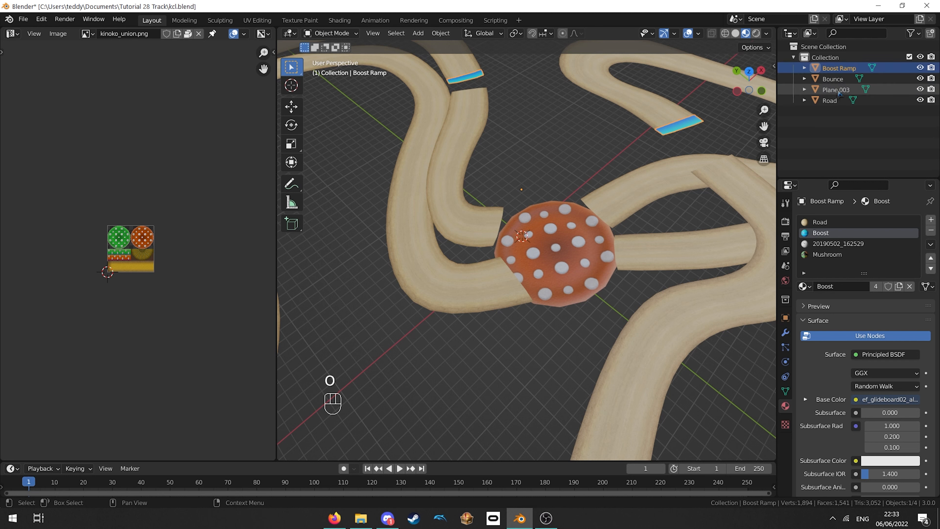
double_click(829, 90)
type("Mushro")
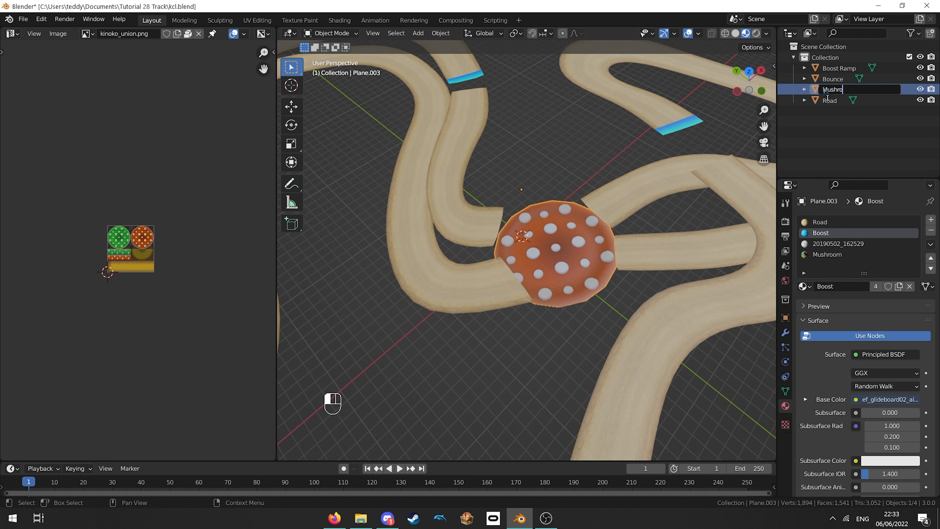
type("omWall")
key("Return")
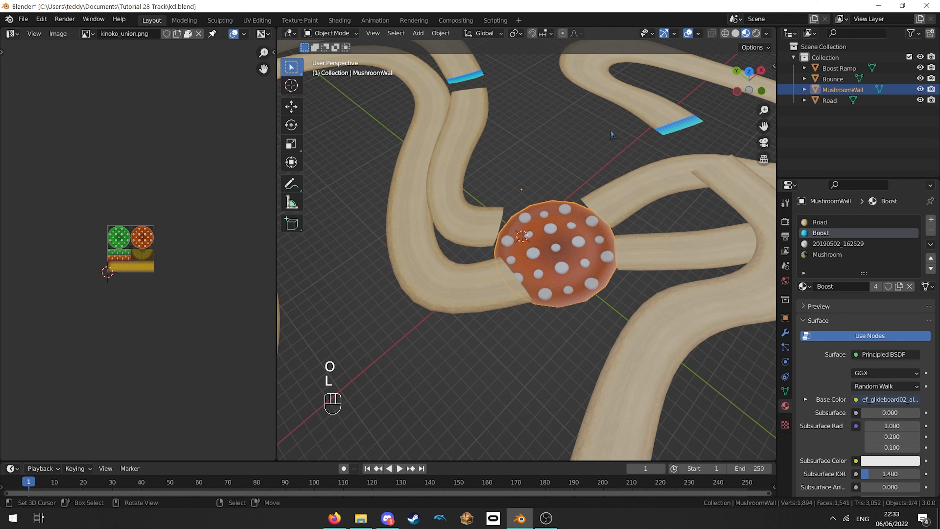
- Select the road and show the edge lengths of its whole mesh in edit mode from the top view
scroll(560, 114, "down", 8)
middle_click_drag(560, 115, 518, 126)
scroll(519, 130, "up", 3)
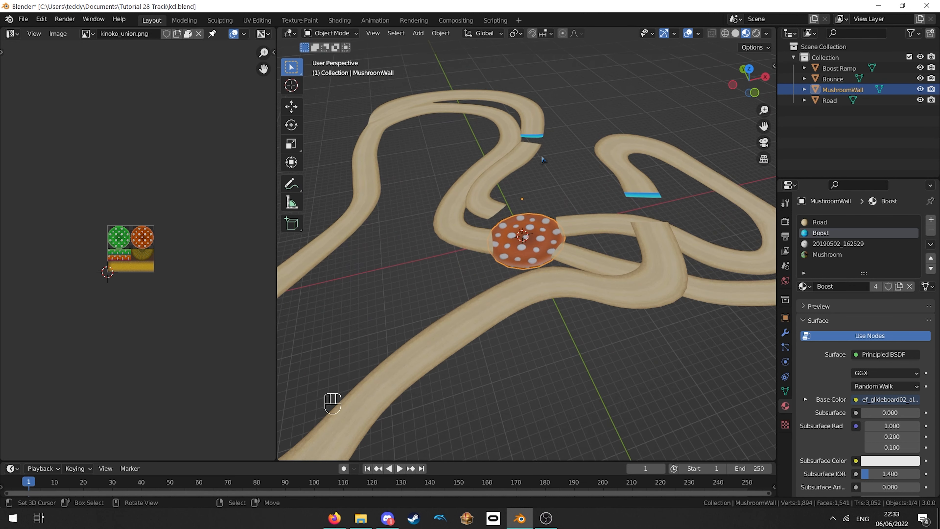
middle_click_drag(536, 170, 510, 180)
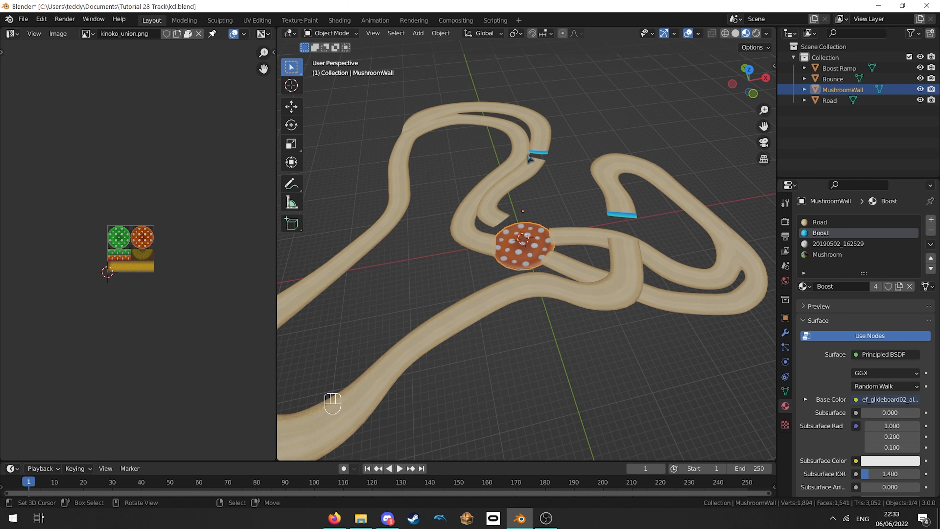
left_click(543, 156)
left_click(544, 156)
middle_click_drag(592, 120, 613, 179)
key("KP_7")
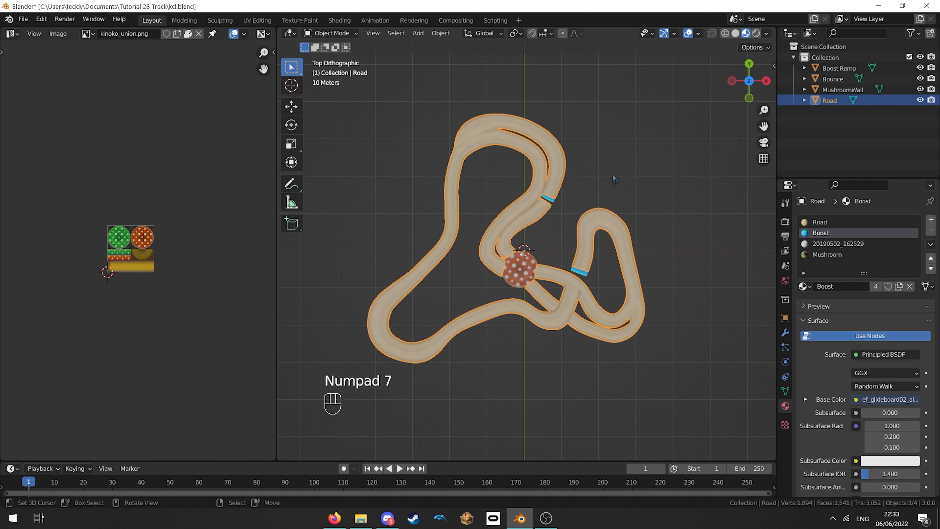
left_click(699, 34)
key("Tab")
key("a")
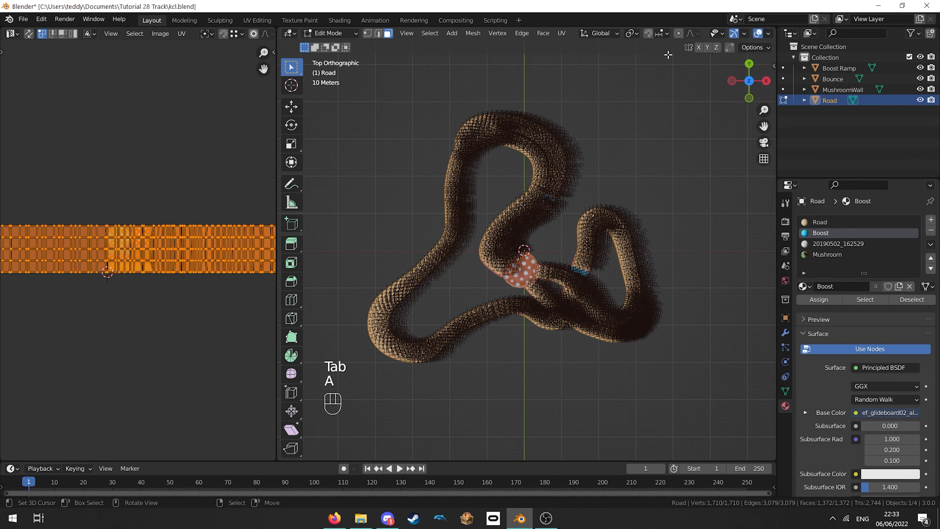
- Measure the road's width along a crosswise row of edges, then drop that edge selection and return to object mode
scroll(463, 148, "up", 4)
middle_click_drag(371, 96, 487, 241, "shift")
scroll(554, 250, "up", 5)
scroll(487, 241, "up", 2)
middle_click_drag(631, 244, 541, 235, "shift")
scroll(541, 235, "up", 3)
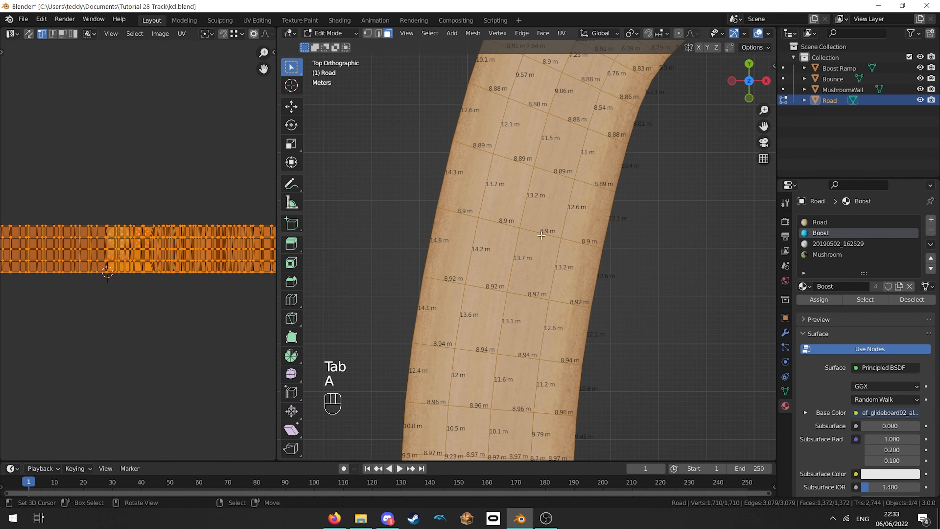
key("2")
left_click(541, 234, "alt")
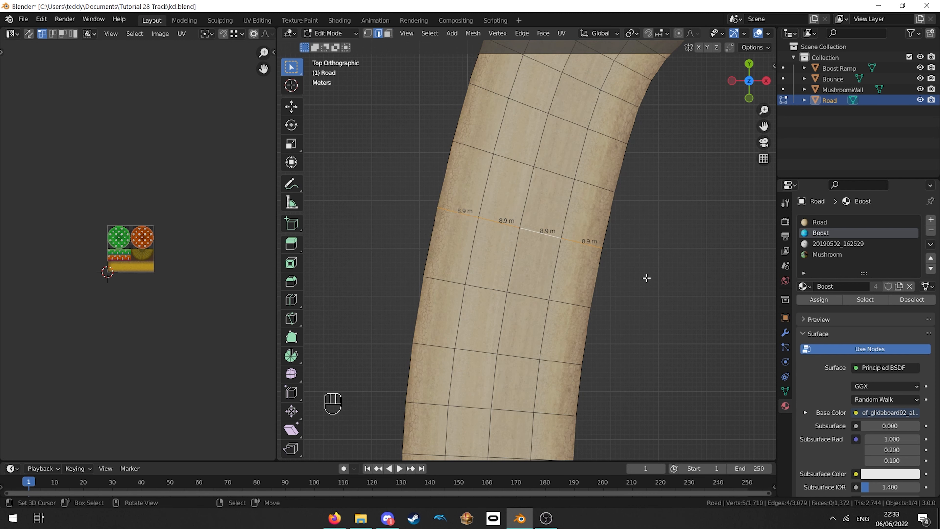
scroll(646, 278, "down", 8)
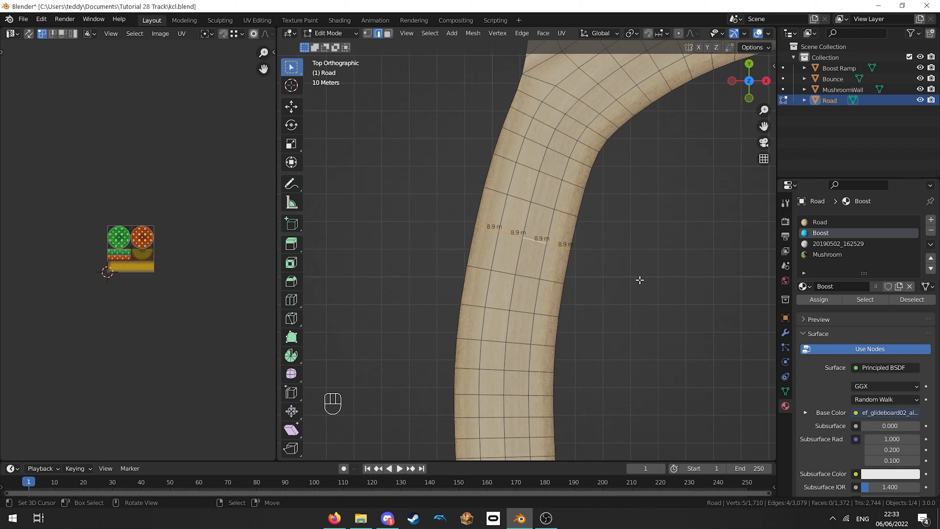
key("ctrl+z")
scroll(647, 278, "down", 4)
key("Tab")
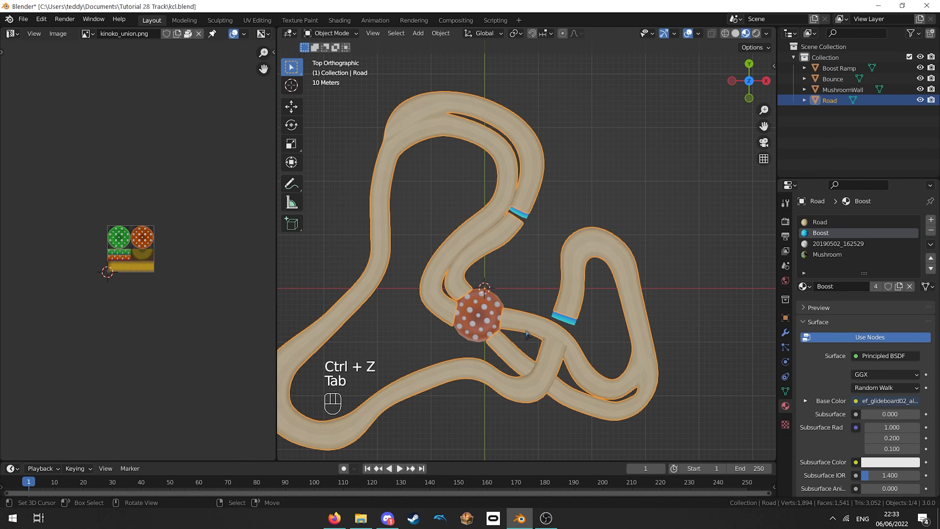
- Show the MKW Utils tools in the 3D view's sidebar and collapse the KMP Utilities and AREA Utilities sections
middle_click_drag(649, 283, 545, 278)
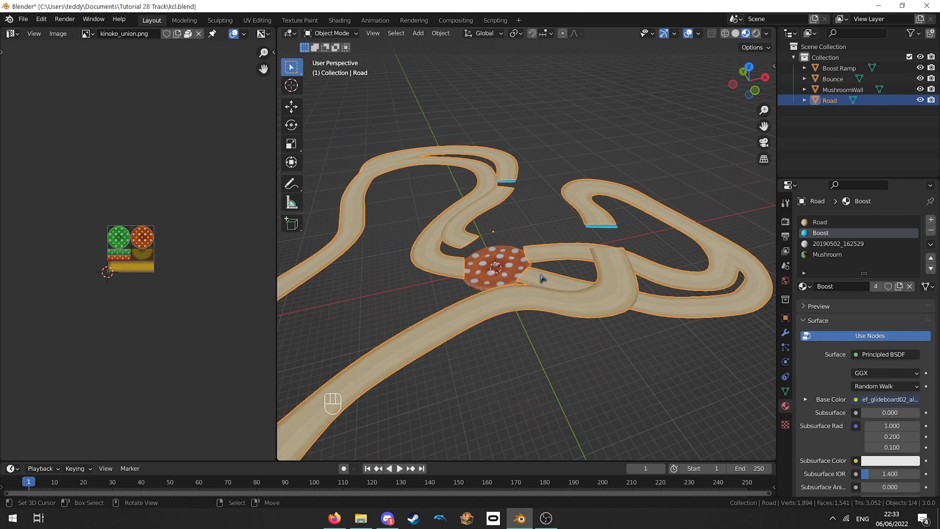
scroll(591, 233, "down", 4)
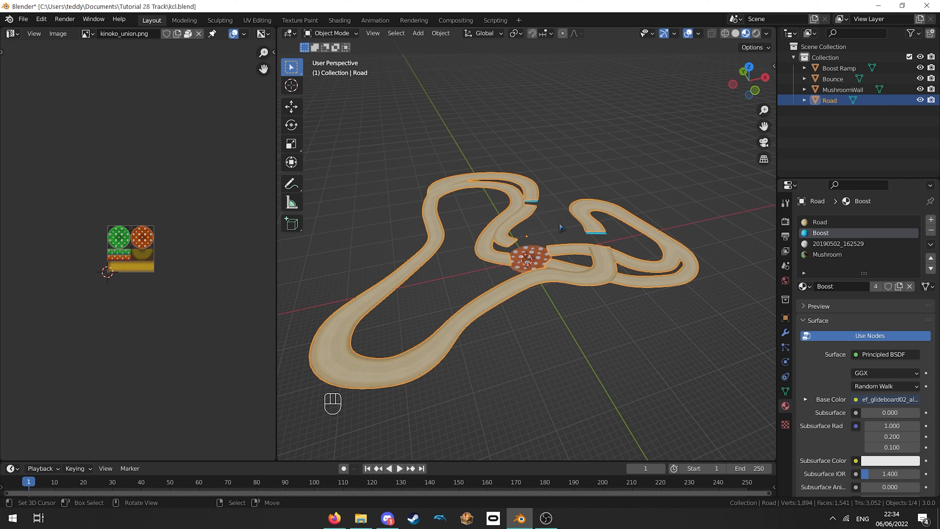
key("n")
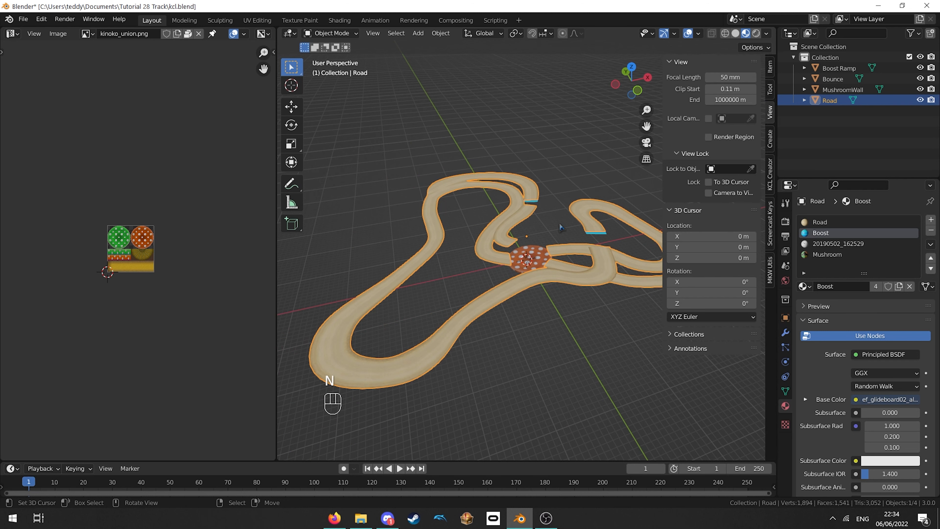
left_click(770, 270)
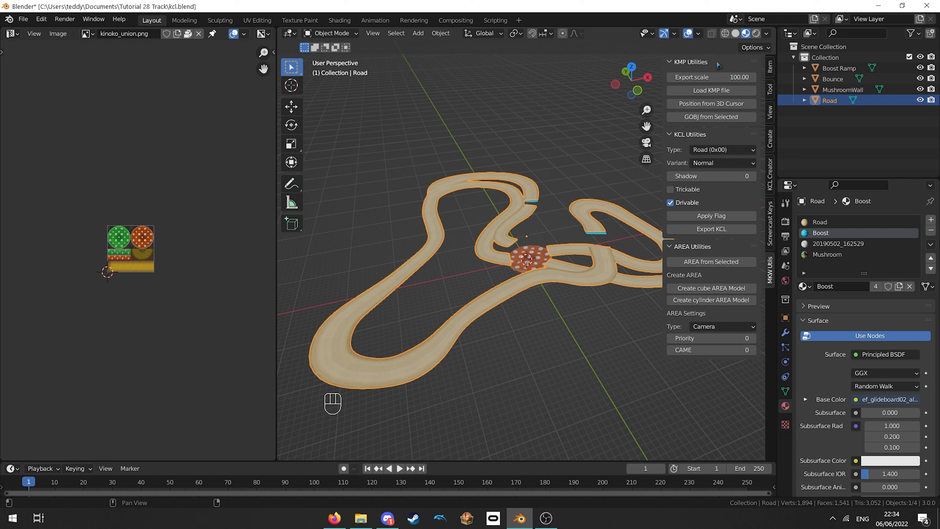
left_click(701, 64)
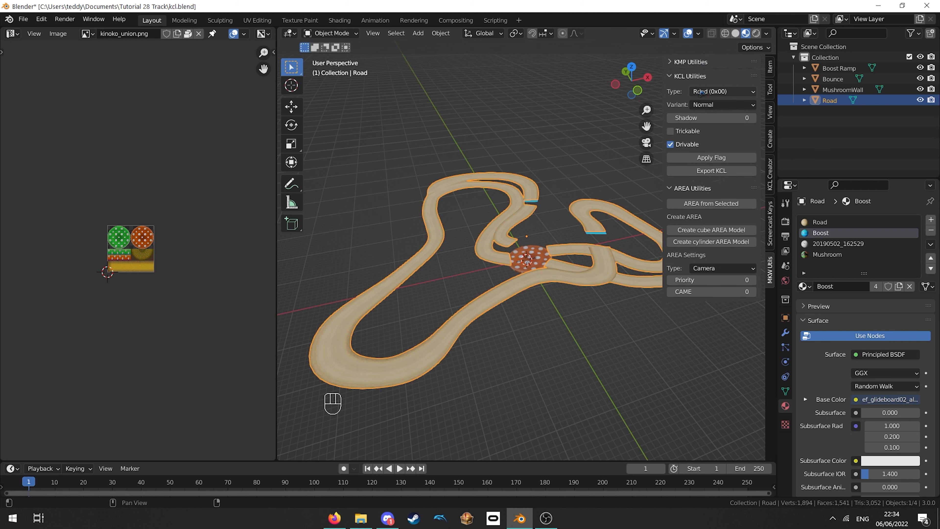
left_click(689, 189)
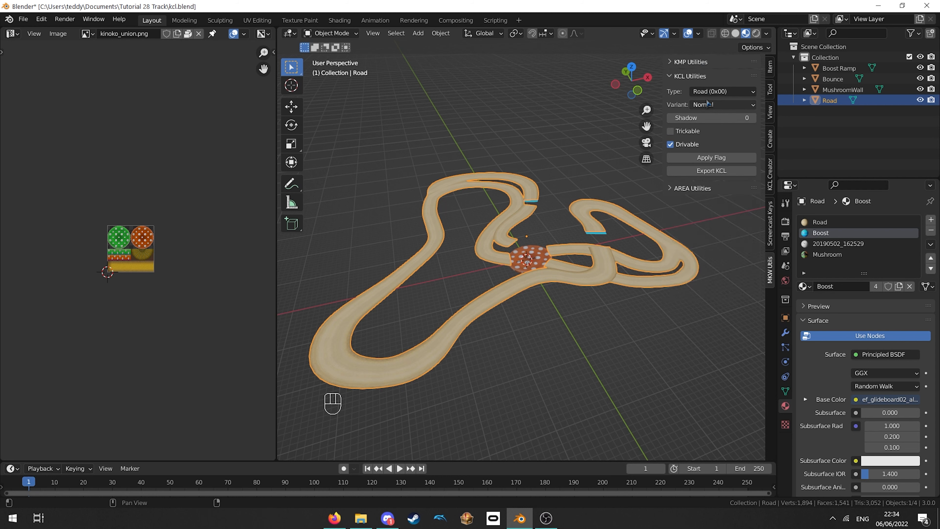
- Apply a KCL flag of type Road (0x00) with the variant Dirt without GFX to the road object
scroll(506, 223, "up", 5)
middle_click_drag(508, 222, 541, 219)
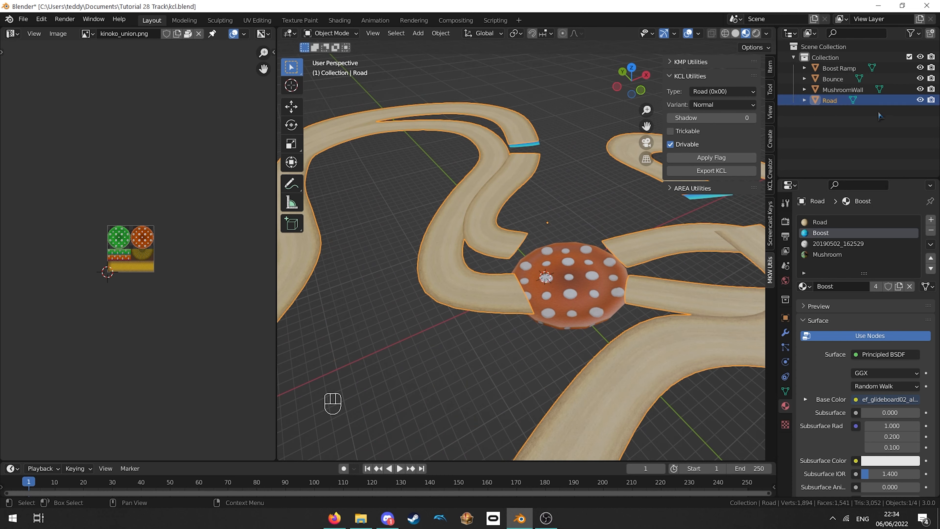
left_click(709, 93)
left_click(569, 104)
left_click(703, 107)
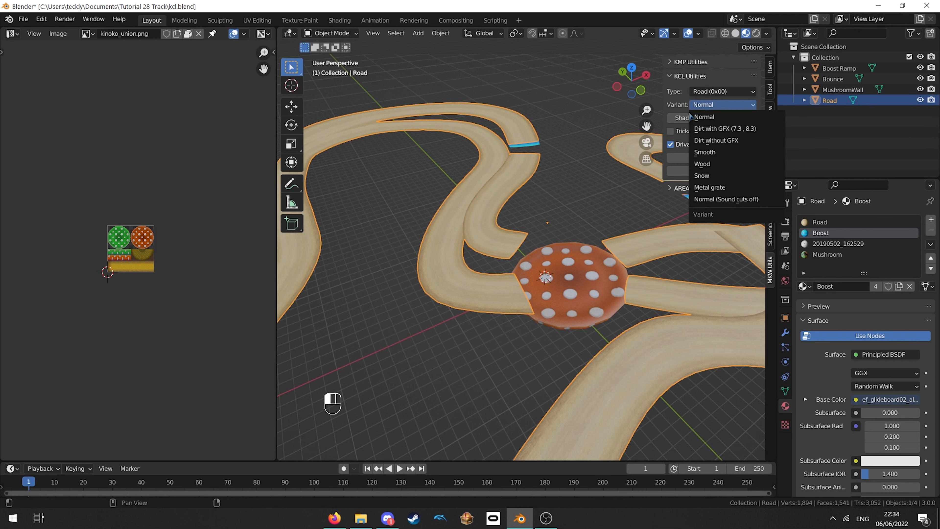
left_click(716, 141)
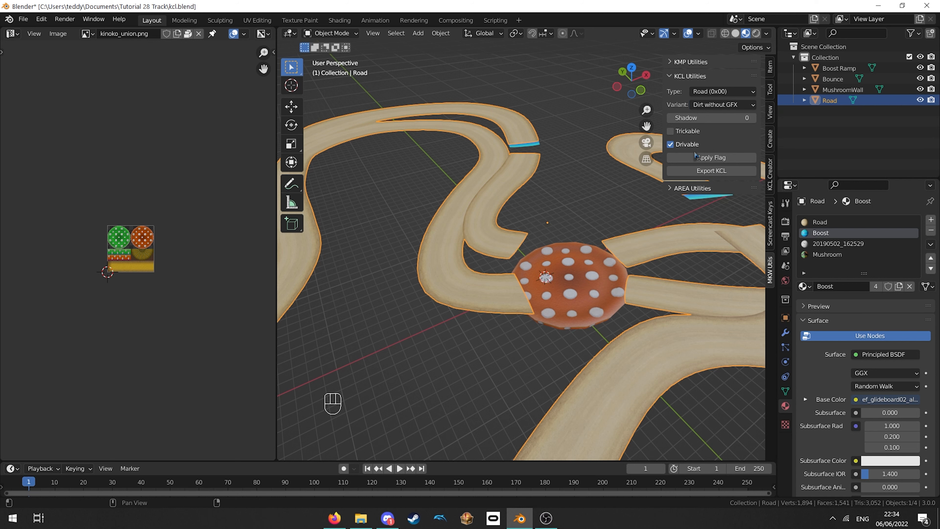
left_click(711, 157)
- Apply a KCL flag of type Jump Pad (0x08) with the bouncy Stage 5 variant to the Bounce object
scroll(513, 249, "down", 4)
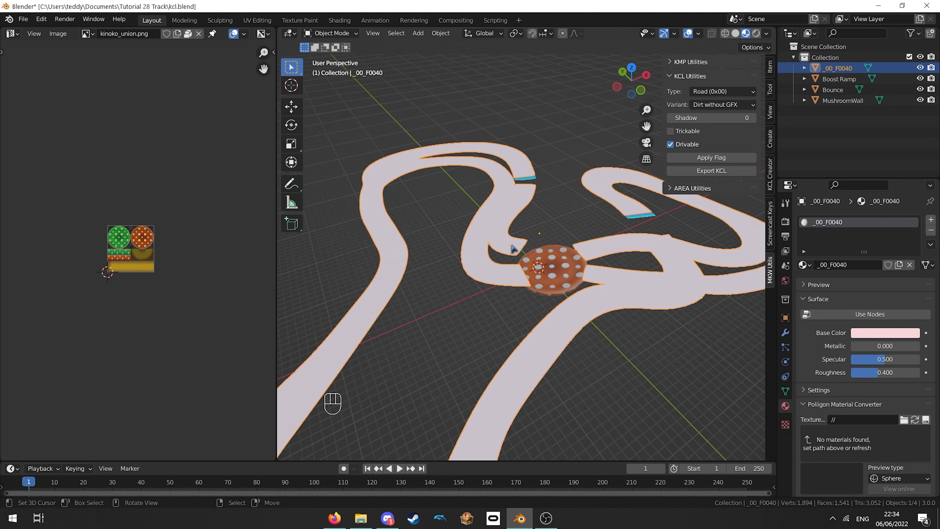
middle_click_drag(513, 250, 519, 234)
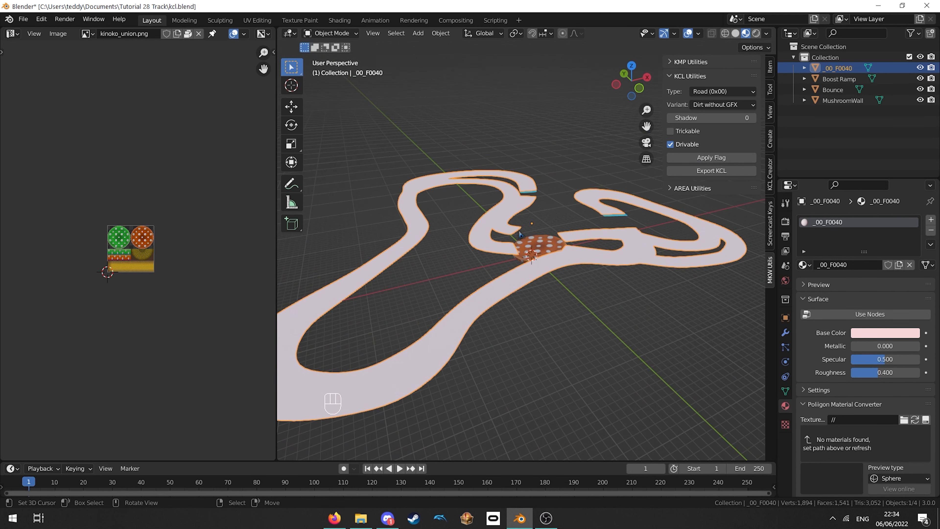
scroll(520, 234, "up", 3)
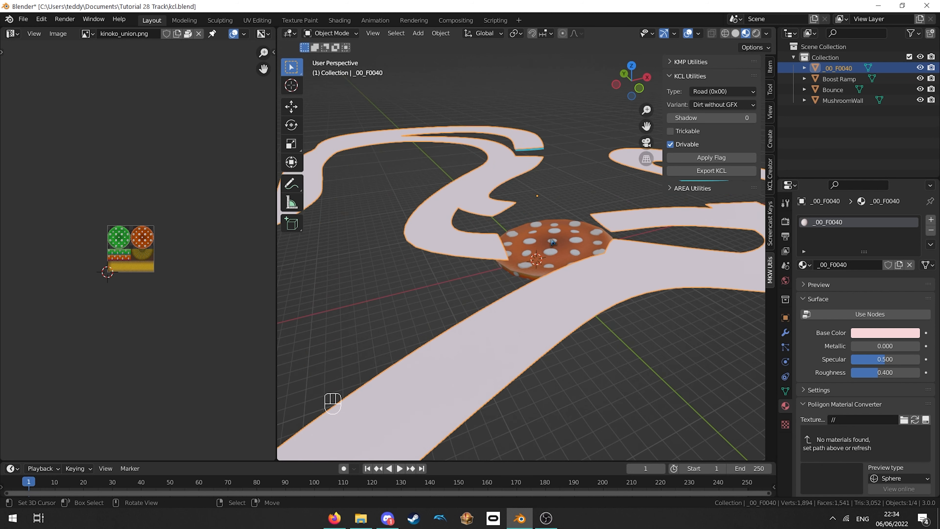
left_click(553, 242)
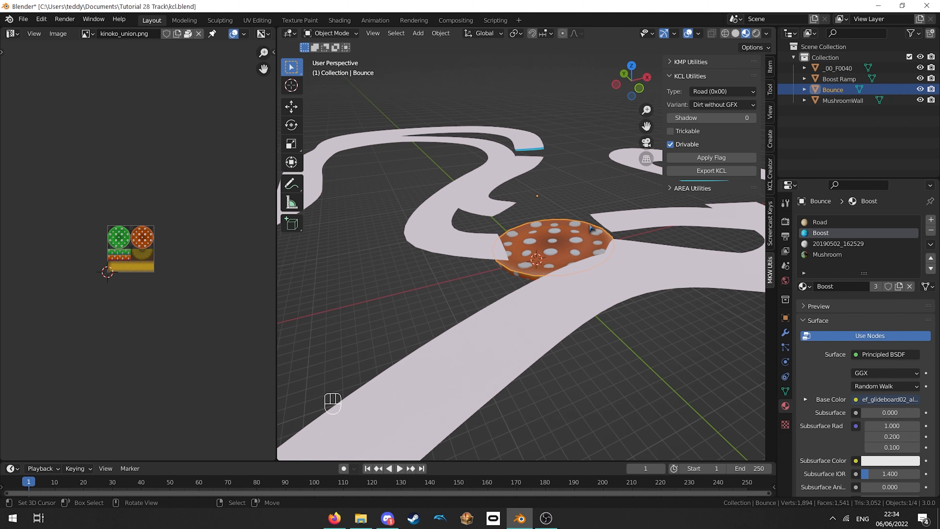
left_click(735, 93)
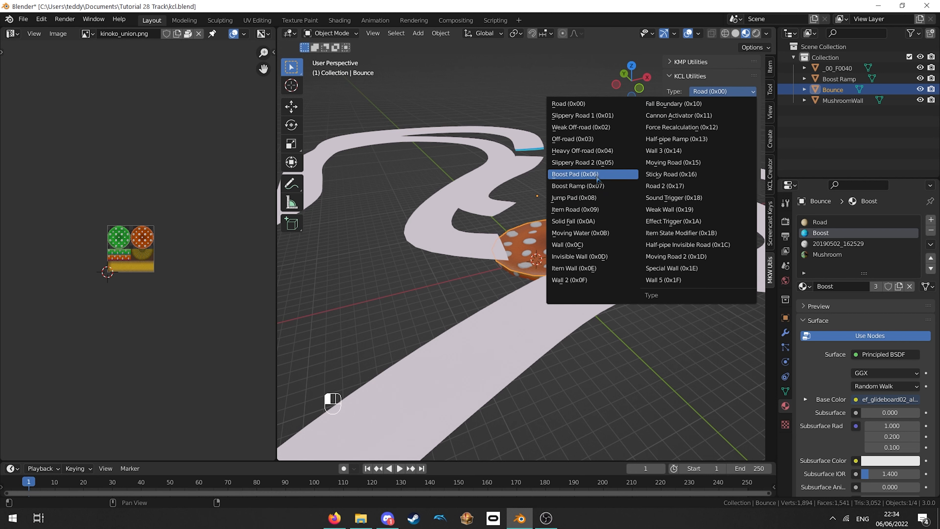
left_click(591, 199)
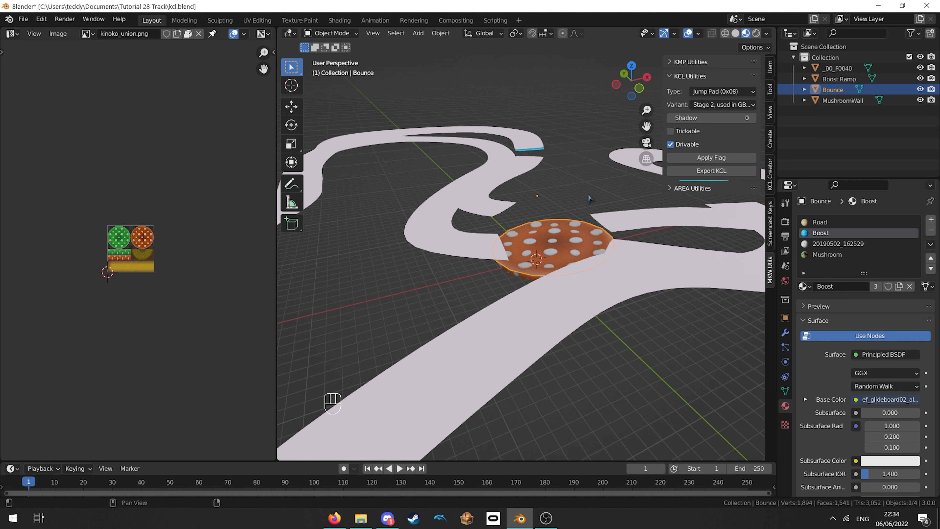
left_click(732, 106)
left_click(737, 164)
left_click(697, 159)
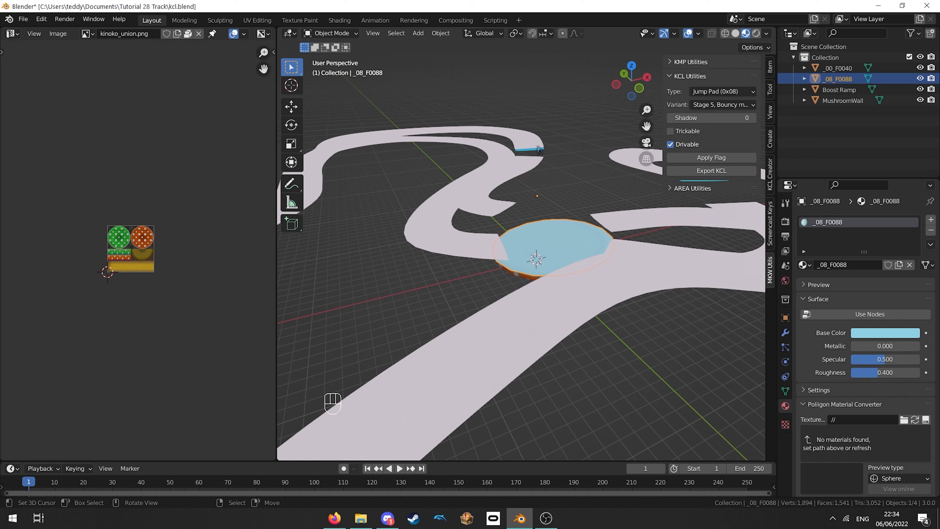
- Apply a KCL flag of type Boost Ramp (0x07) with the variant 1 flip to the Boost Ramp object
left_click(539, 155)
left_click(723, 92)
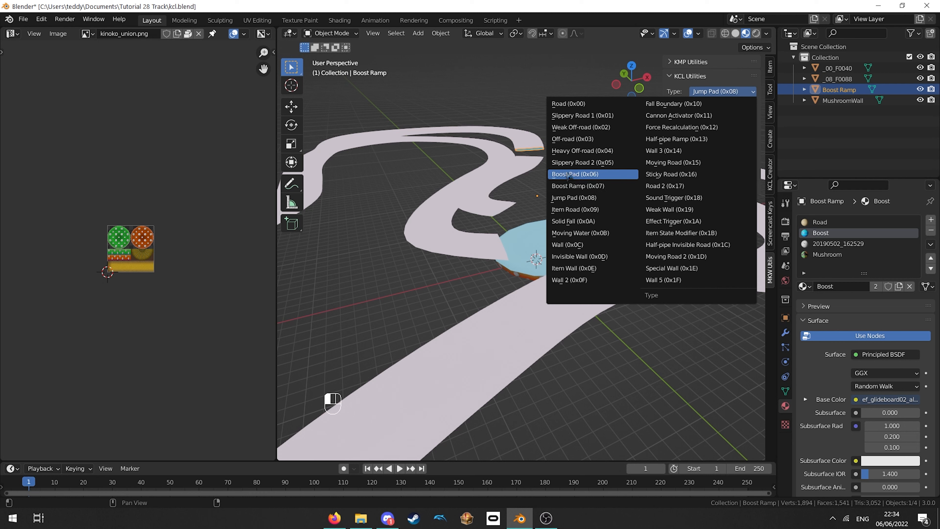
left_click(582, 189)
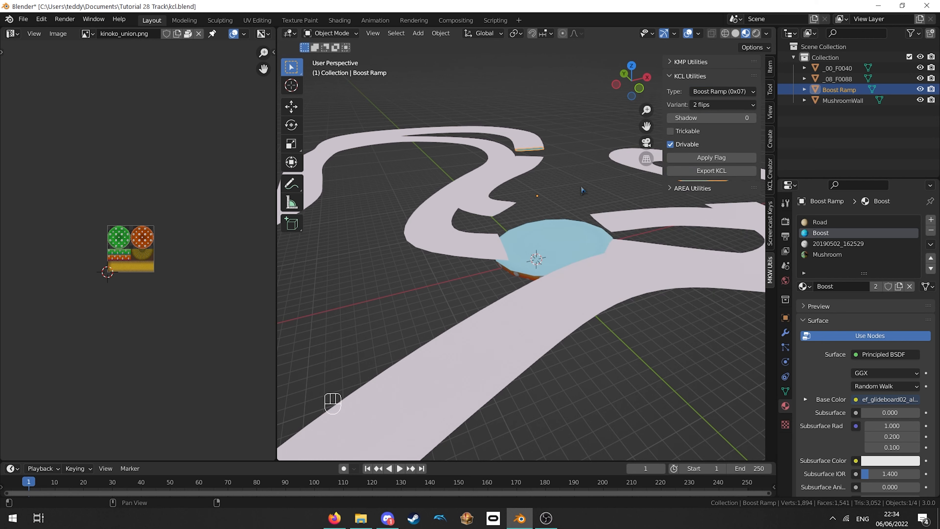
left_click(722, 105)
left_click(717, 119)
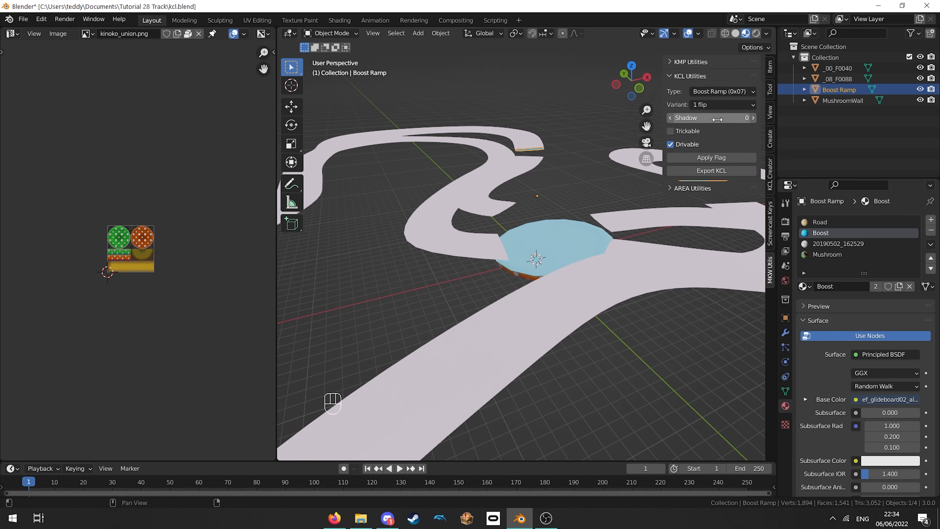
left_click(711, 158)
- Examine the faces of both boost ramp strips in edit mode, then select all of them and return to object mode
middle_click_drag(578, 223, 455, 214)
key("Tab")
key("3")
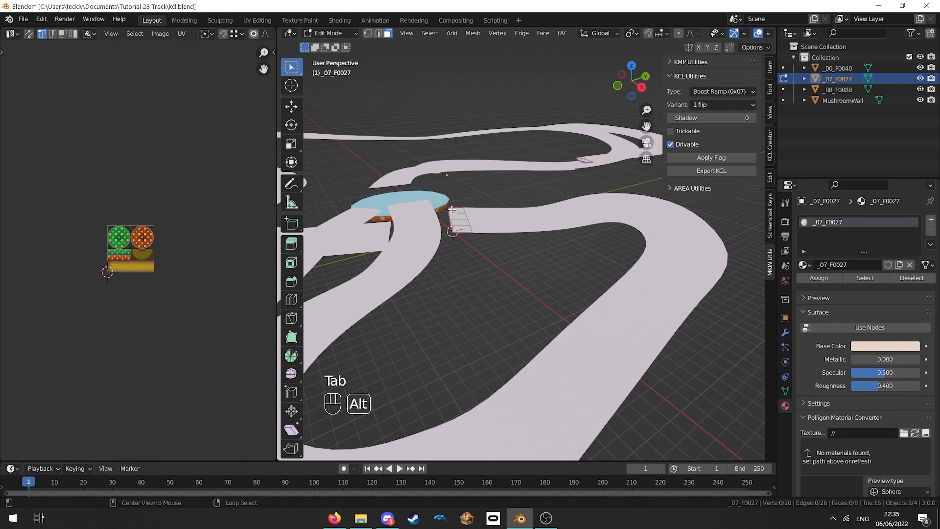
left_click(457, 215, "alt")
middle_click_drag(463, 204, 558, 218)
key("a")
key("Tab")
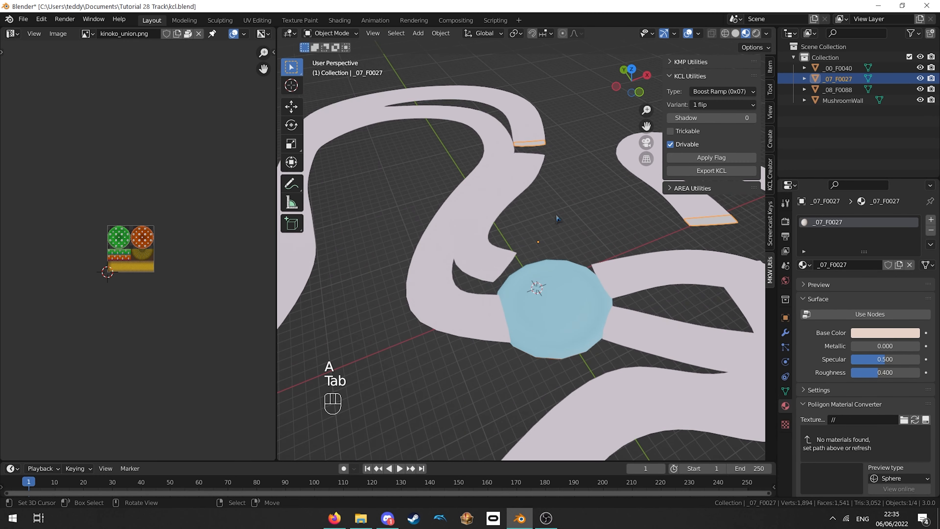
- Apply a KCL flag of type Wall (0x0C) with the Rubber variant and Bounce enabled to the MushroomWall object
middle_click_drag(544, 288, 634, 249)
left_click(620, 223)
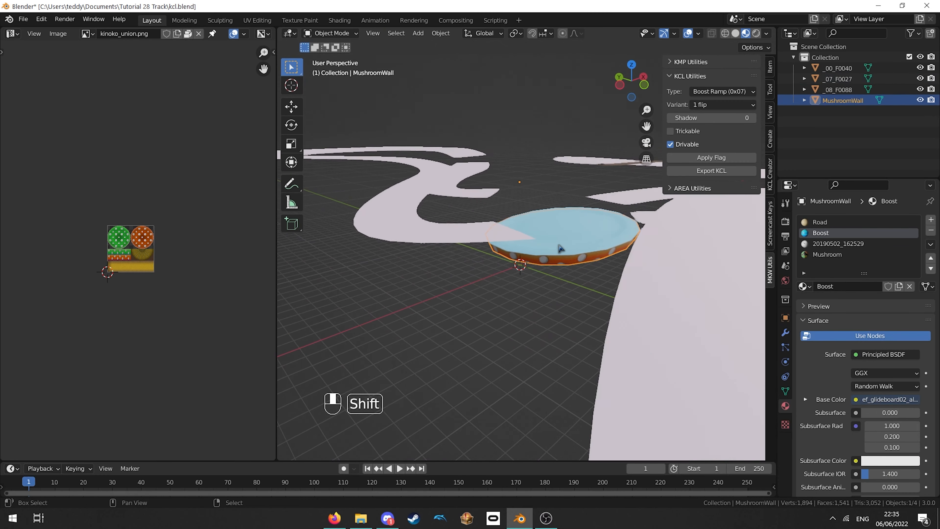
left_click(722, 91)
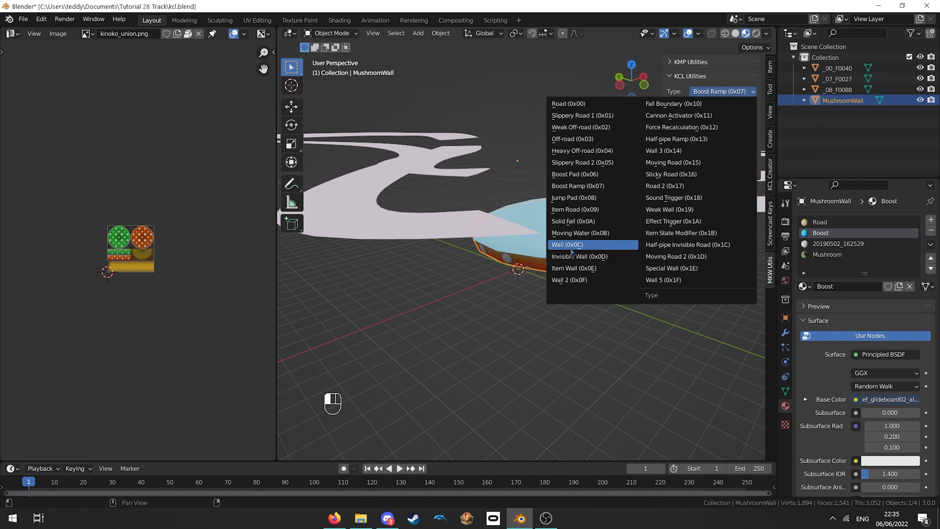
left_click(577, 245)
left_click(717, 105)
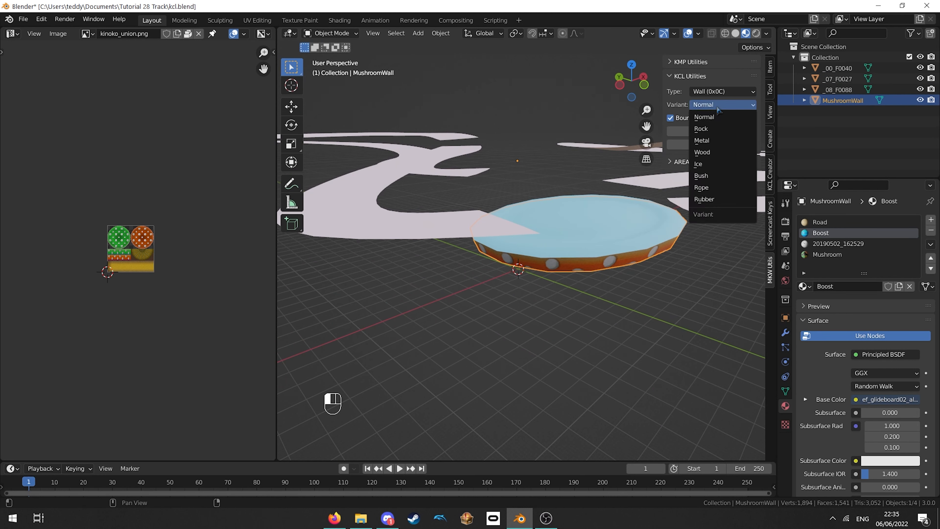
left_click(707, 200)
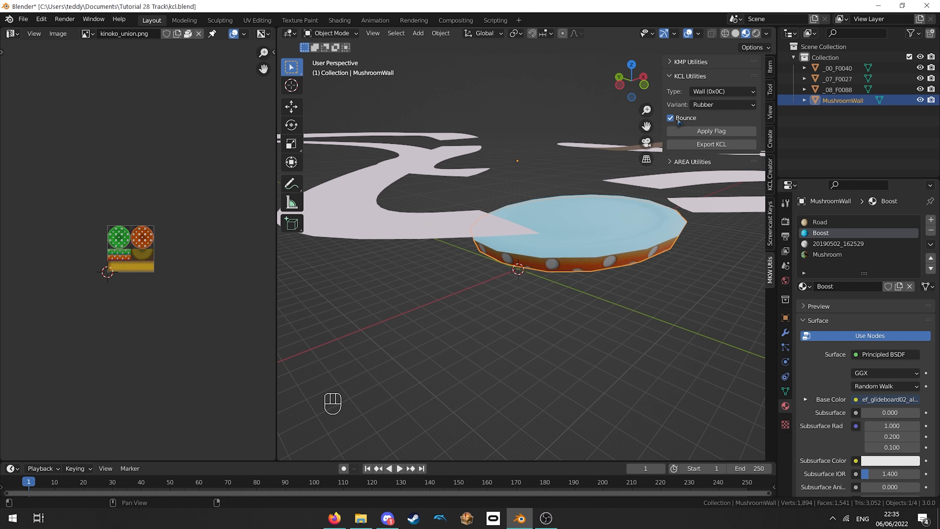
left_click(711, 131)
- Export the collision model as course.kcl with Lower Walls disabled and Weak Walls enabled
middle_click_drag(630, 185, 569, 234)
scroll(569, 234, "down", 3)
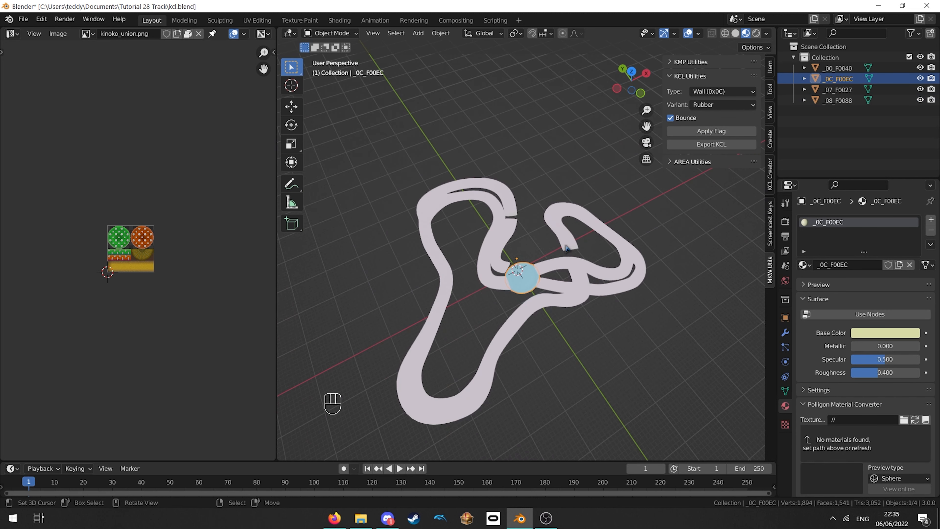
scroll(569, 234, "up", 3)
left_click(710, 144)
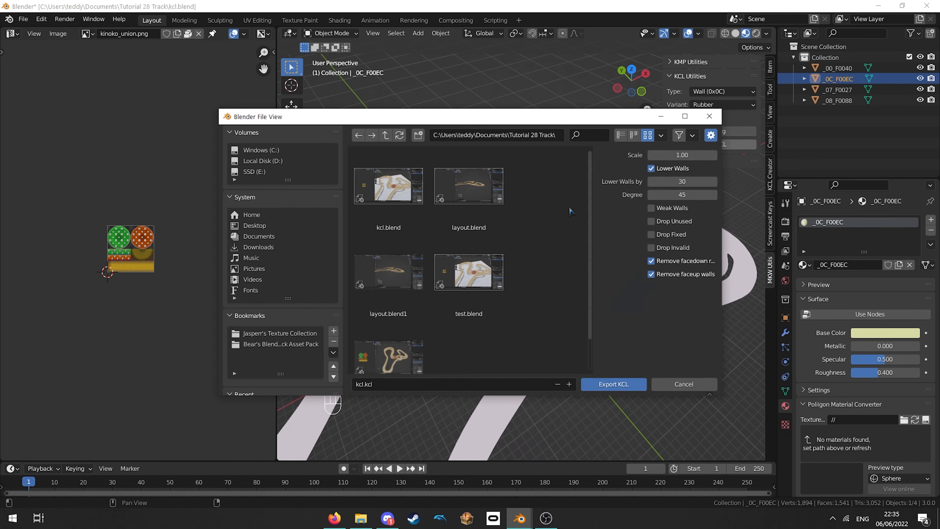
left_click(672, 169)
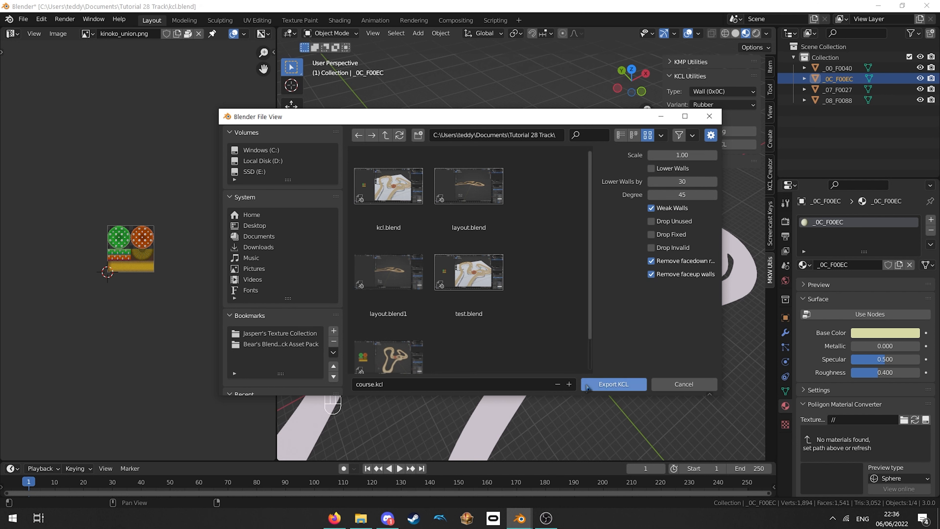
left_click(621, 385)
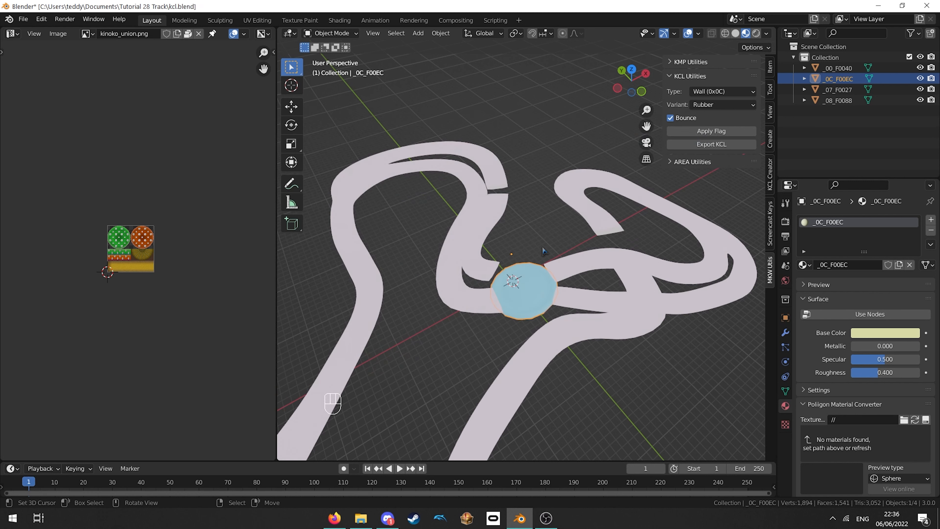
- Save kcl.blend and open test.blend from the Tutorial 28 Track folder
scroll(554, 246, "up", 2)
middle_click_drag(545, 257, 566, 211)
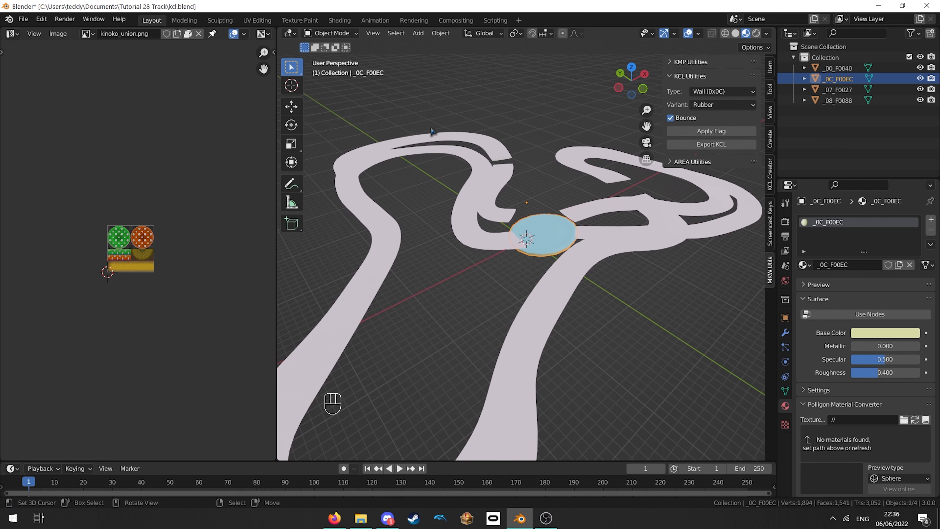
scroll(451, 121, "down", 1)
key("ctrl+s")
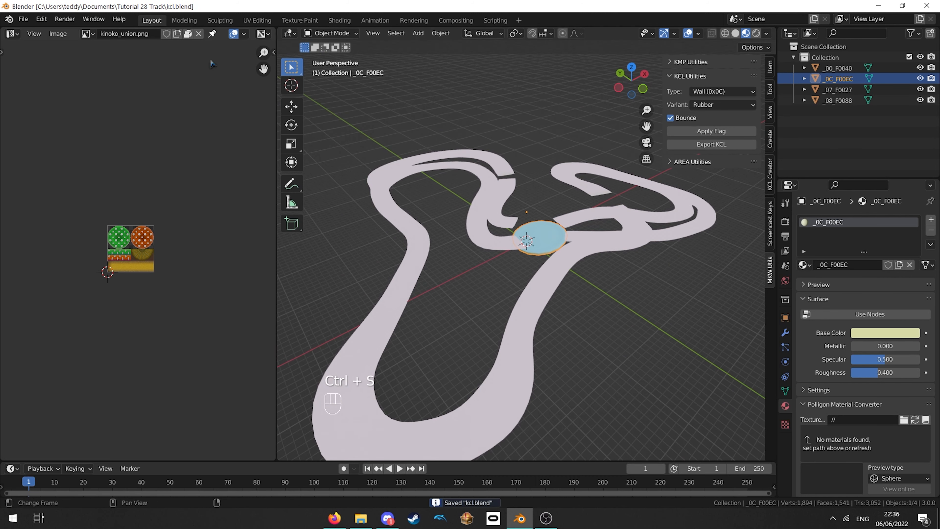
left_click(23, 19)
left_click(40, 42)
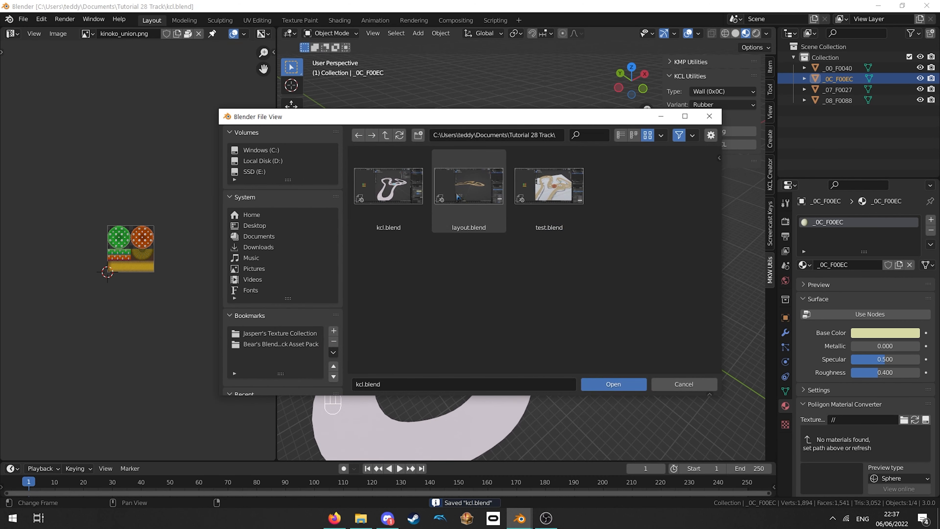
double_click(549, 186)
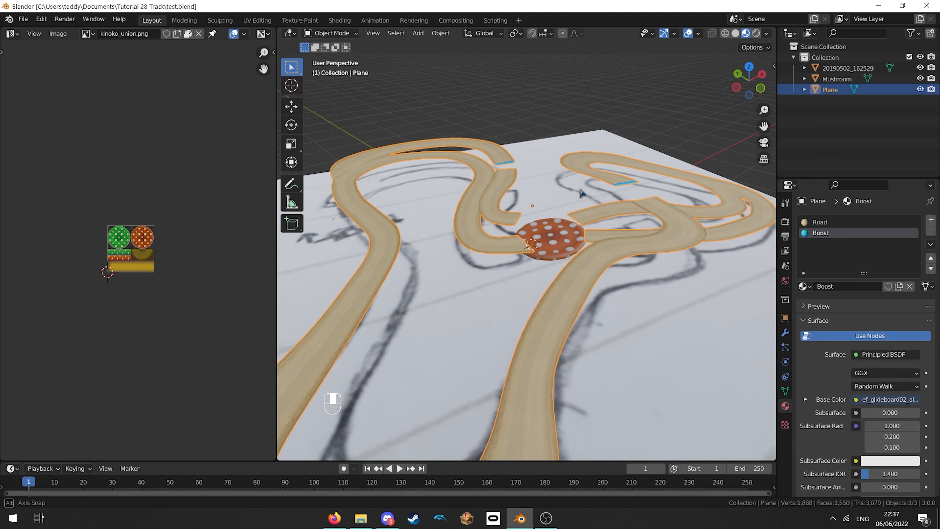
- Separate the whole track mesh by material, then return to object mode
right_click(571, 180)
right_click(597, 170)
scroll(674, 244, "up", 1)
middle_click_drag(674, 190, 649, 230)
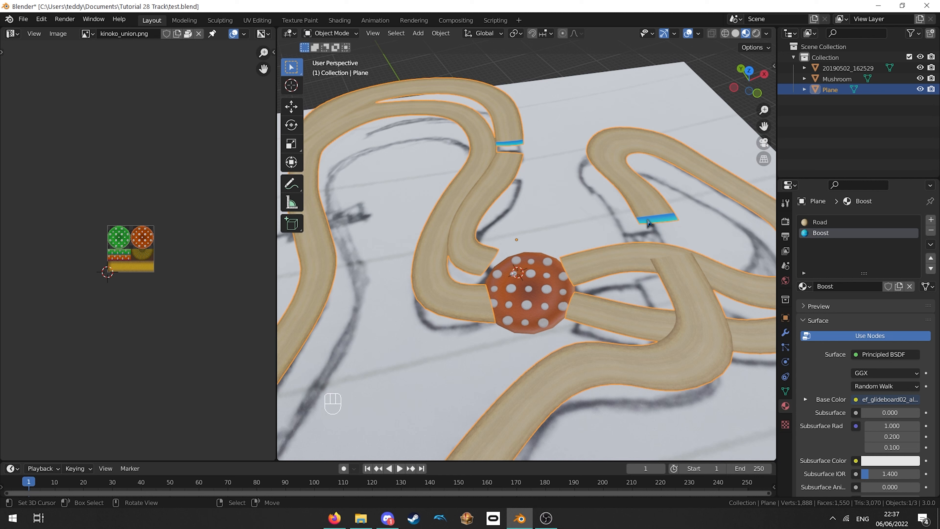
key("Tab")
key("a")
key("a")
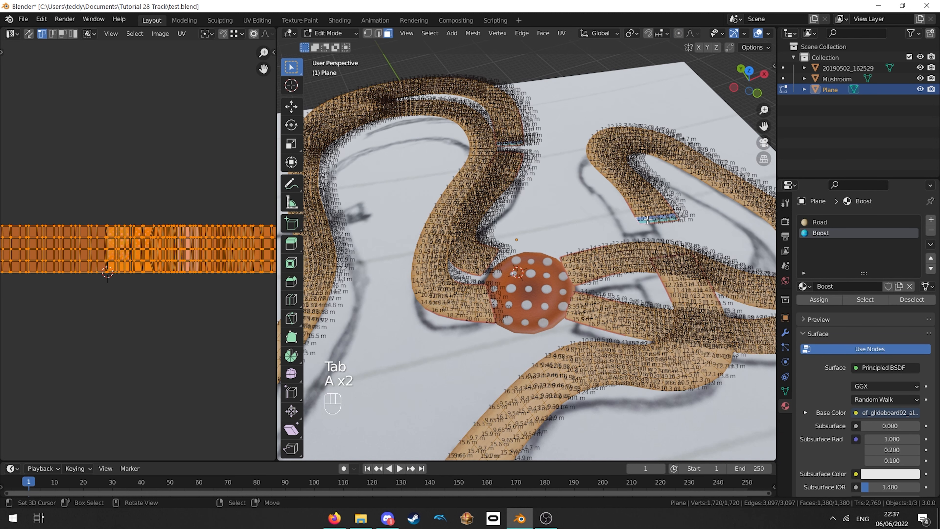
key("p")
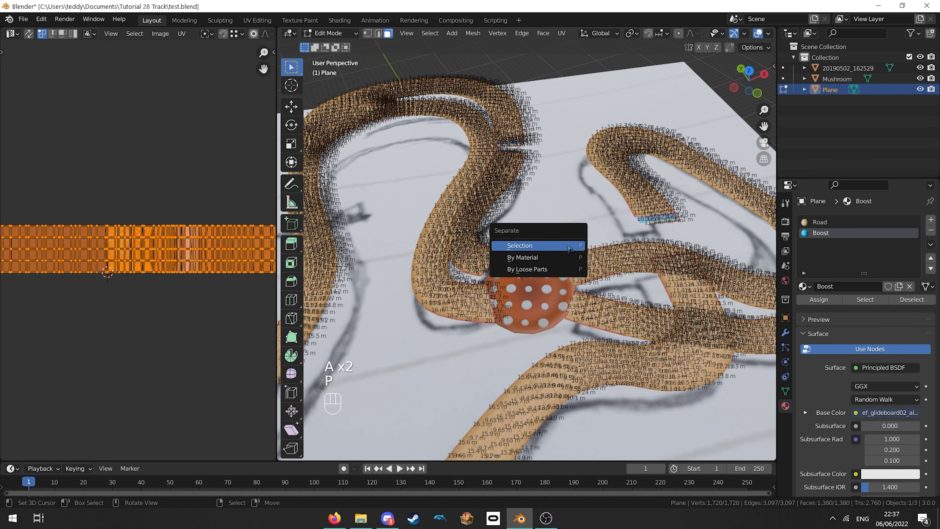
left_click(564, 263)
key("Tab")
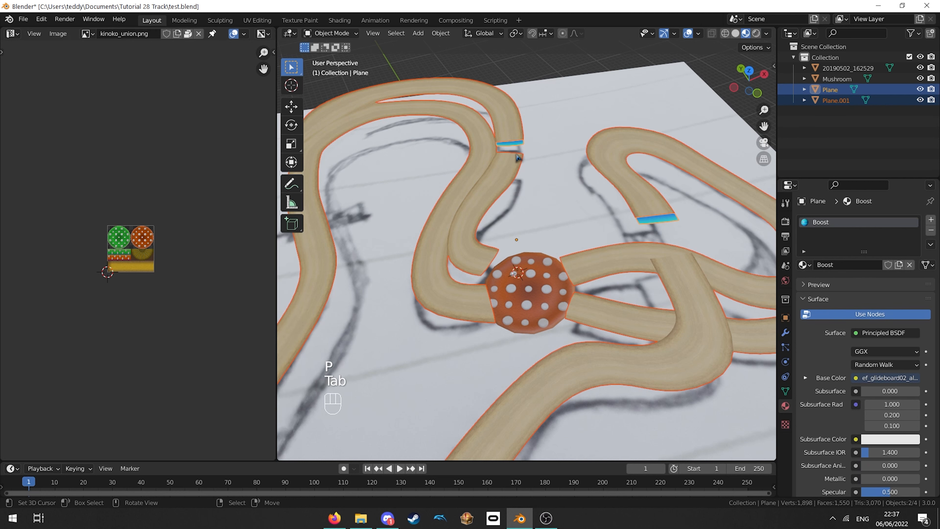
- Rename the object holding the blue boost strips as Boost
left_click(516, 146)
left_click(516, 146)
double_click(833, 90)
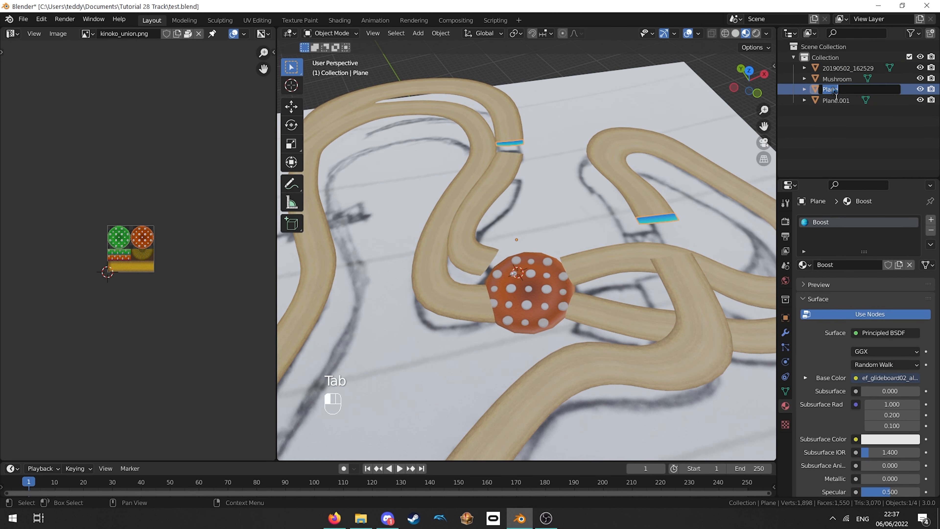
type("Boost")
key("Return")
- Rename the separated road object as Road and the reference drawing plane as Concept
left_click(848, 68)
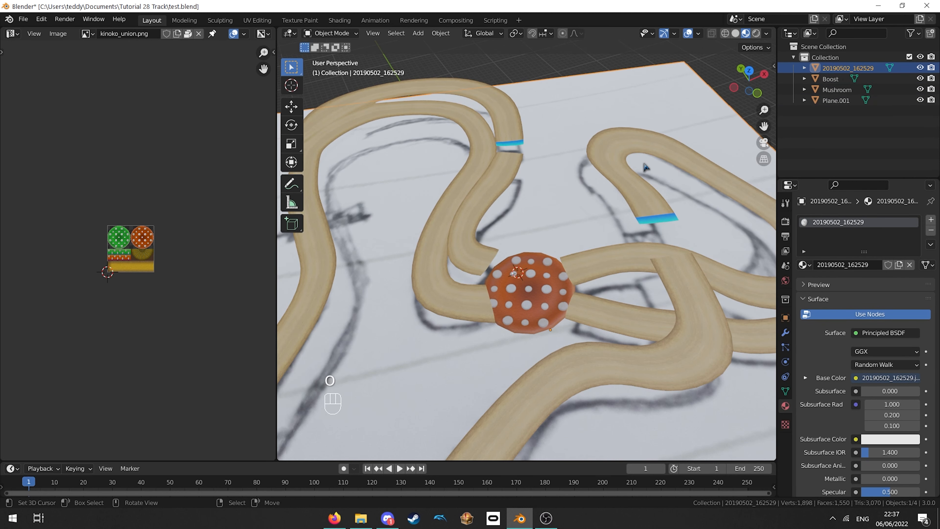
left_click(836, 100)
double_click(836, 101)
type("Road")
key("Return")
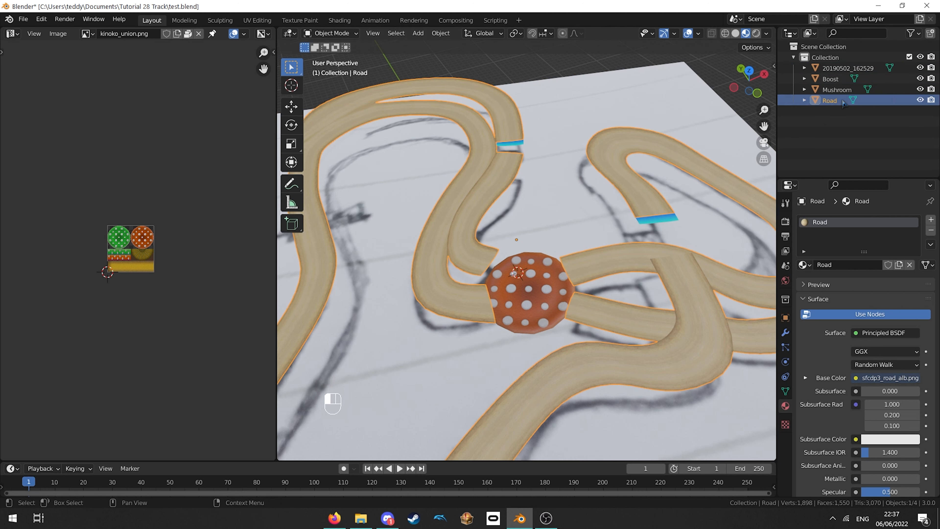
double_click(873, 68)
type("Concept")
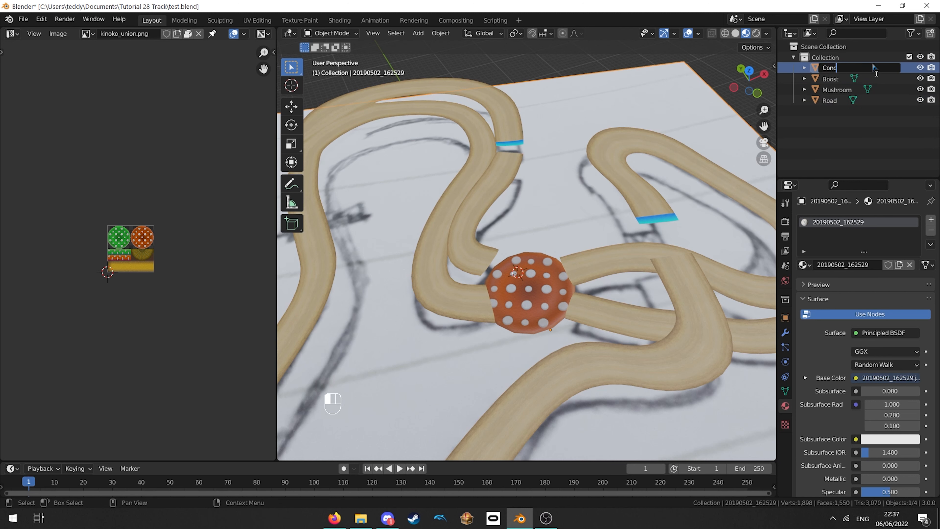
key("Return")
- Check the separation of the track parts by selecting the mushroom, boost strips and road in turn
right_click(509, 263)
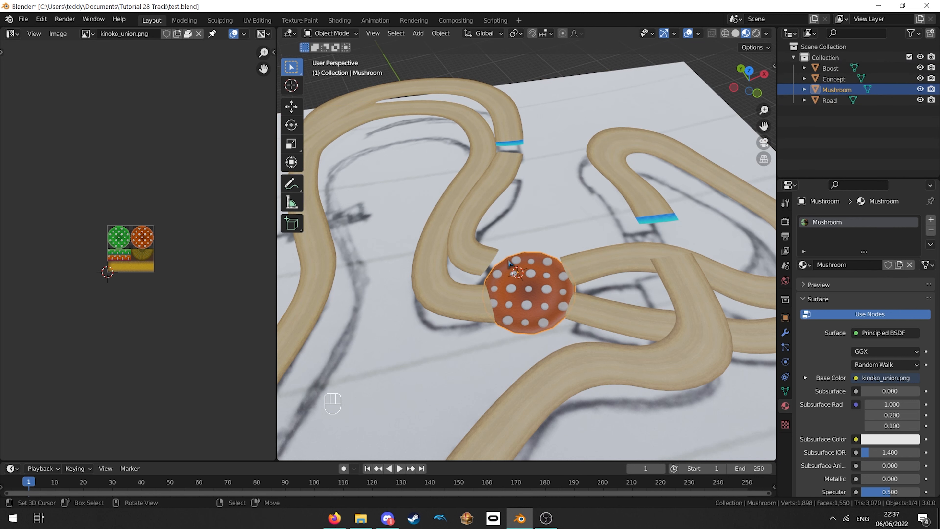
middle_click_drag(510, 261, 554, 278)
scroll(524, 209, "down", 3)
scroll(533, 201, "up", 3)
right_click(515, 248)
right_click(646, 258)
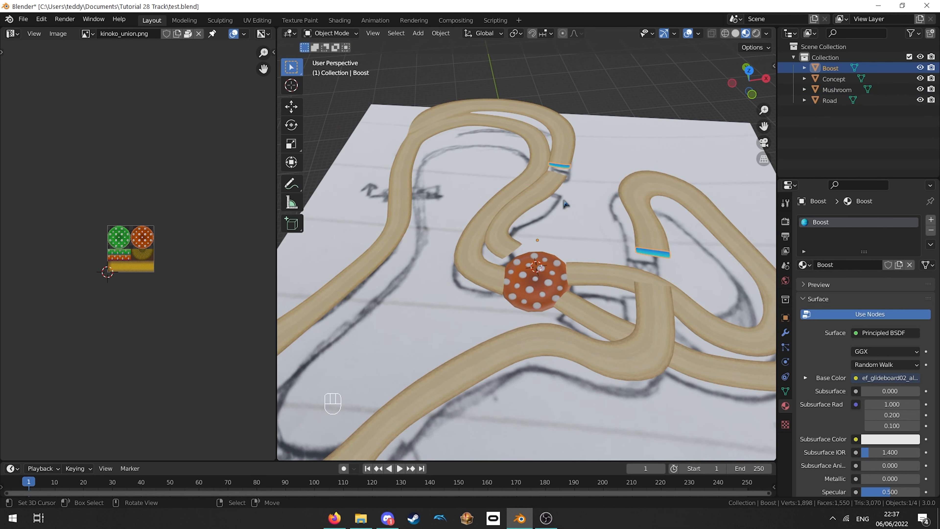
right_click(564, 152)
right_click(550, 276)
right_click(526, 187)
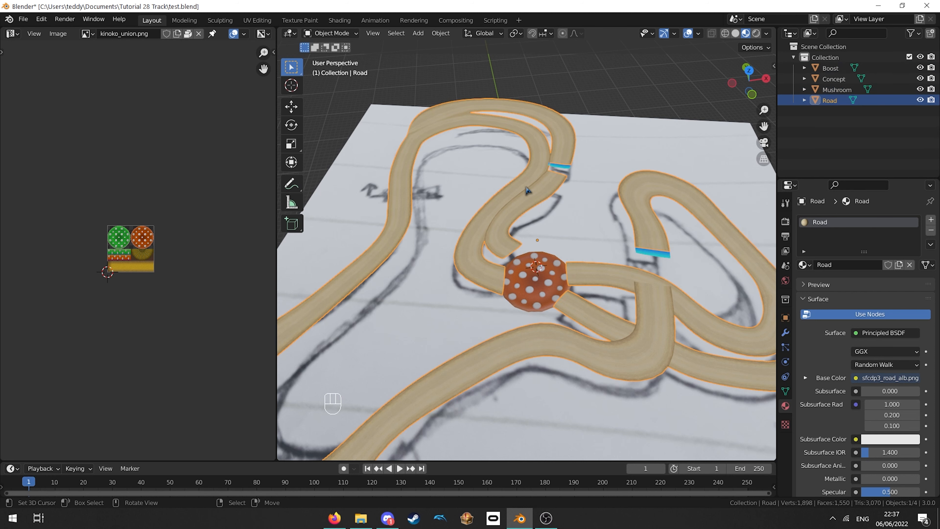
- Export the track scene in FBX format as test.fbx
left_click(23, 19)
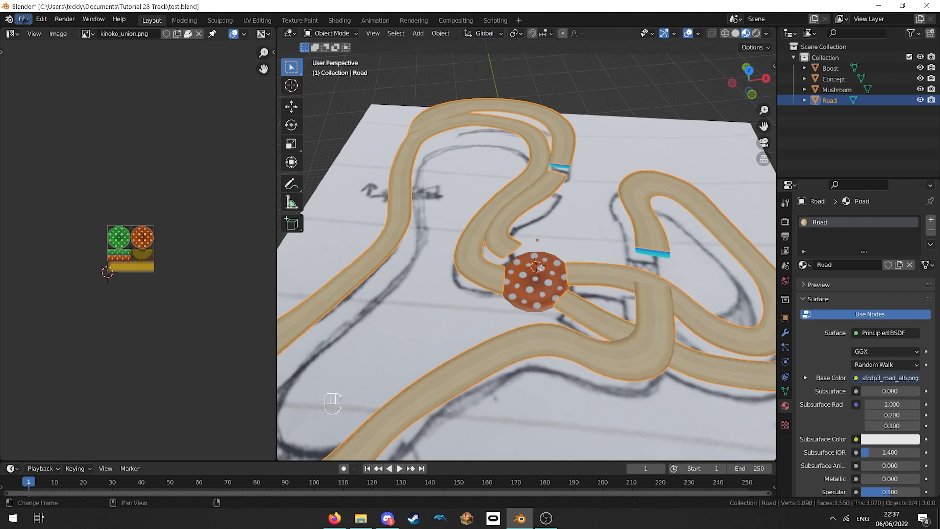
mouse_move(97, 178)
left_click(145, 262)
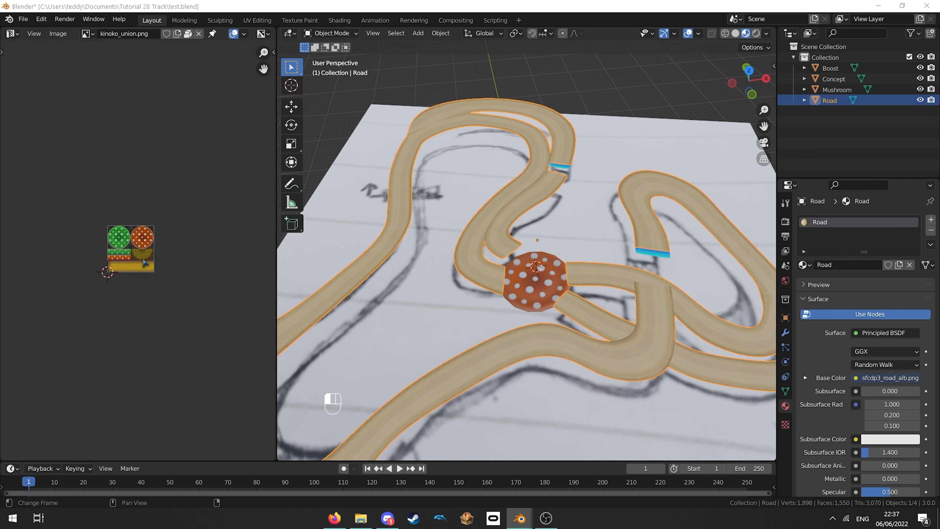
left_click(389, 386)
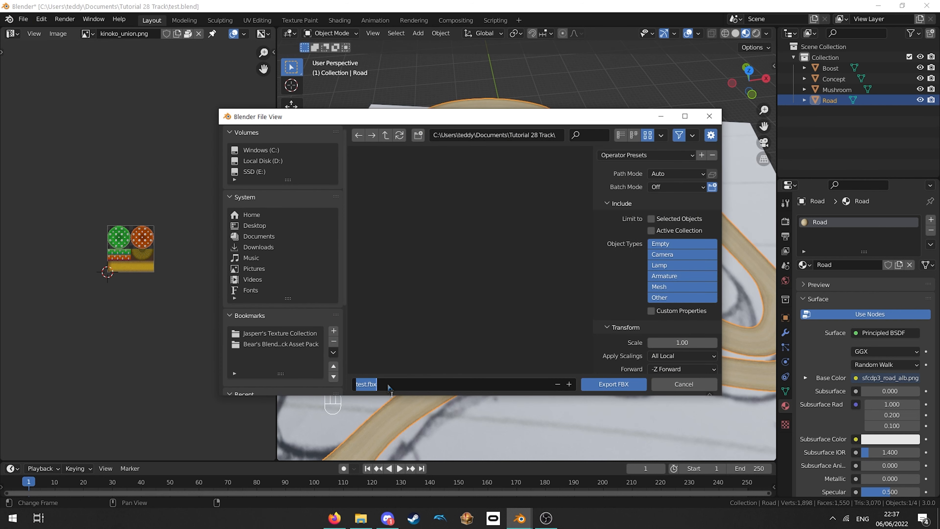
left_click(626, 386)
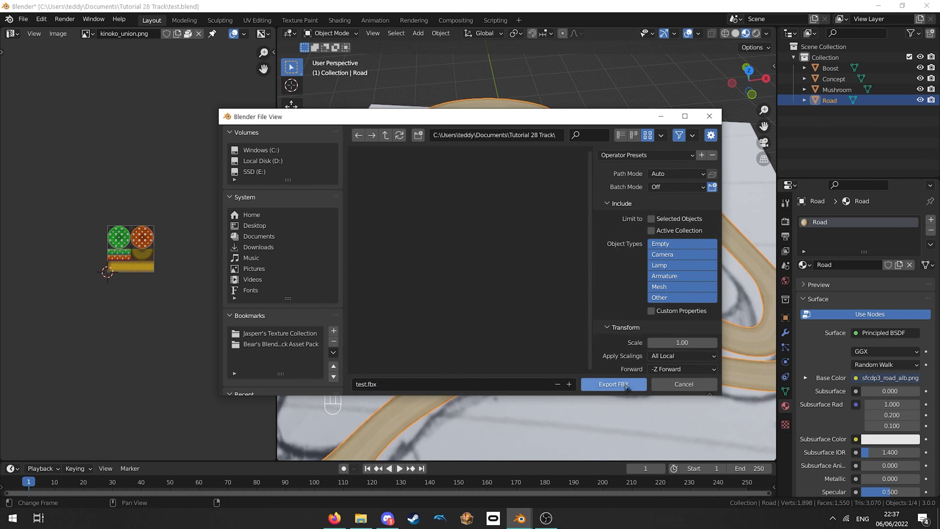
left_click(627, 385)
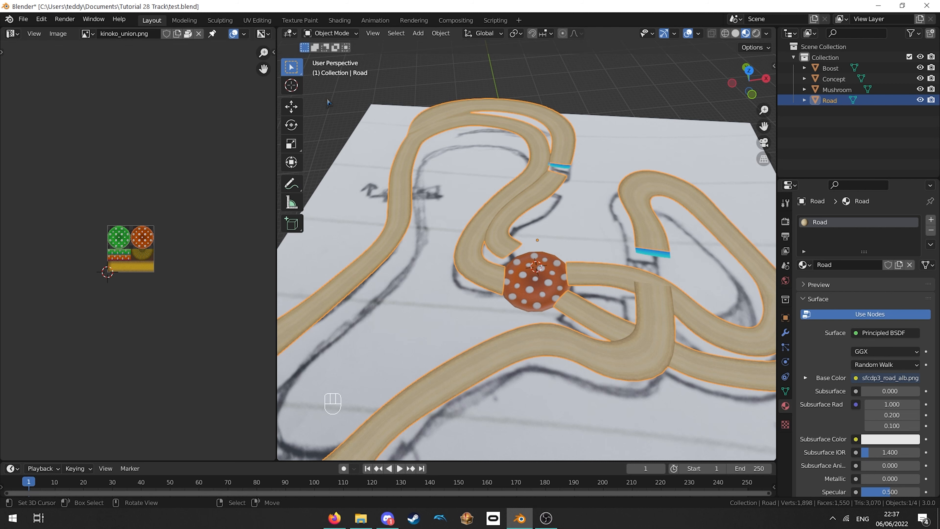
- Start another export of the track scene by bringing up the available export formats
left_click(23, 19)
mouse_move(52, 175)
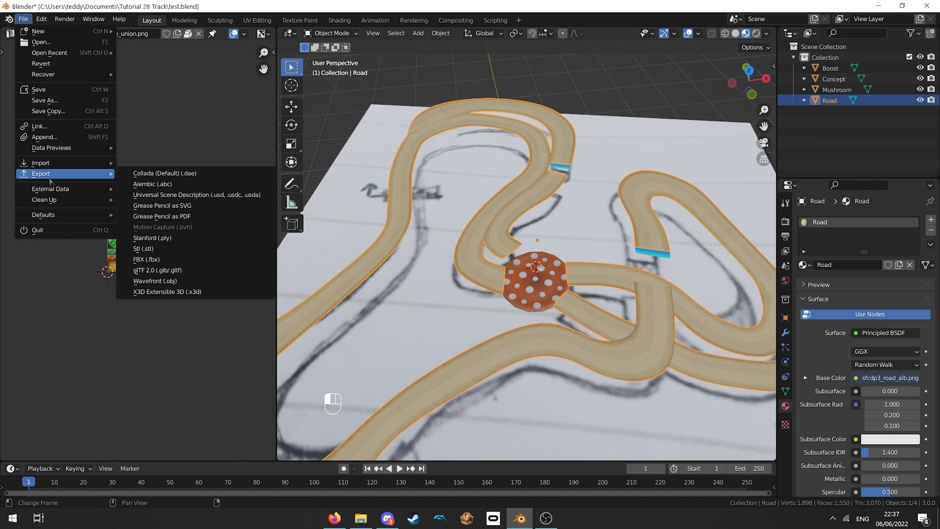